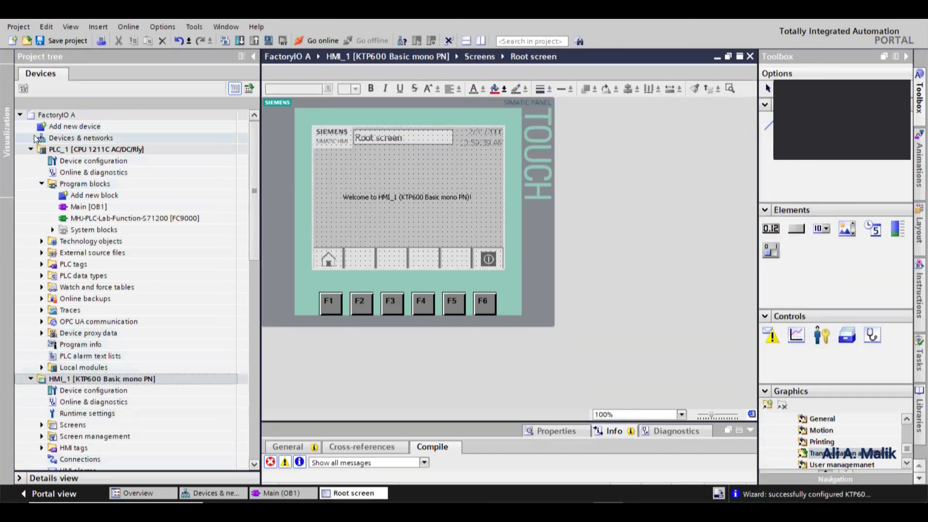
- Open Devices & networks and connect the PLC's Ethernet port to the HMI's Ethernet port
{"action": "left_click", "coordinate": [31, 150]}
{"action": "left_click", "coordinate": [31, 161]}
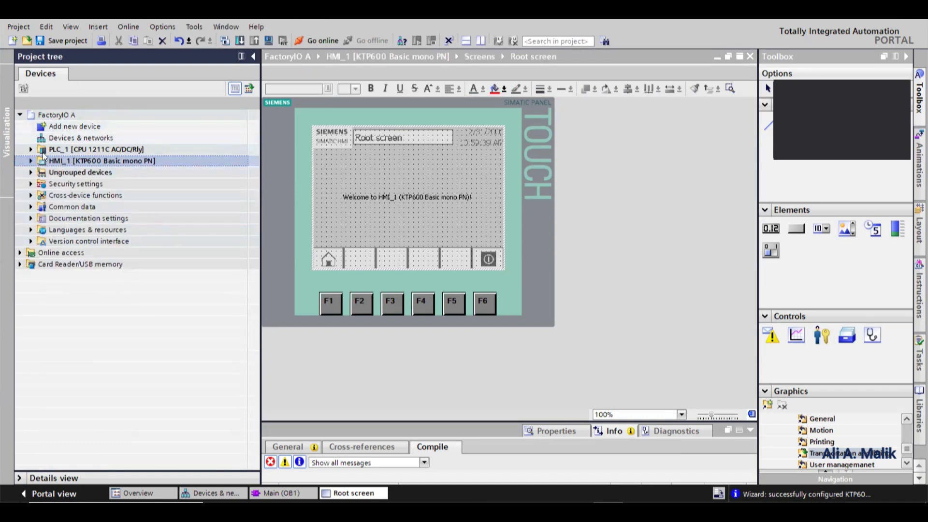
{"action": "left_click", "coordinate": [72, 151]}
{"action": "left_click", "coordinate": [80, 163]}
{"action": "left_click", "coordinate": [75, 151]}
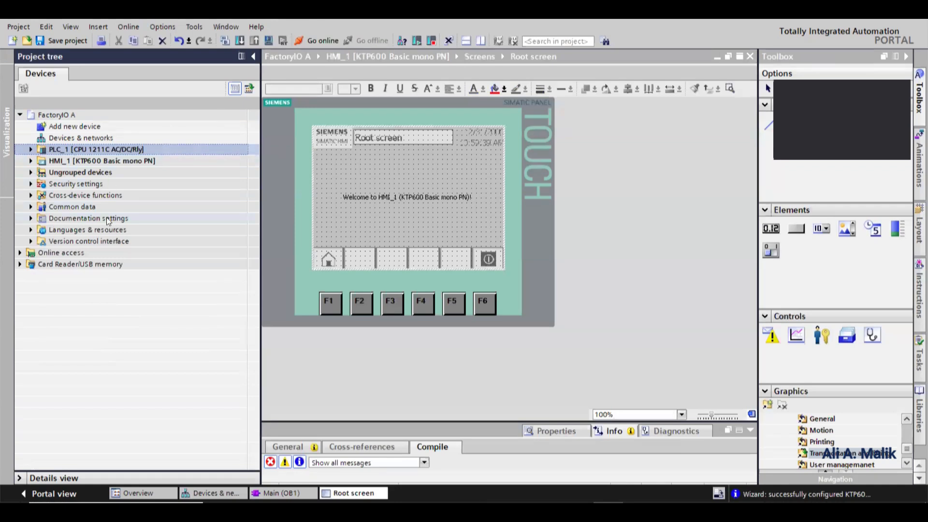
{"action": "double_click", "coordinate": [54, 140]}
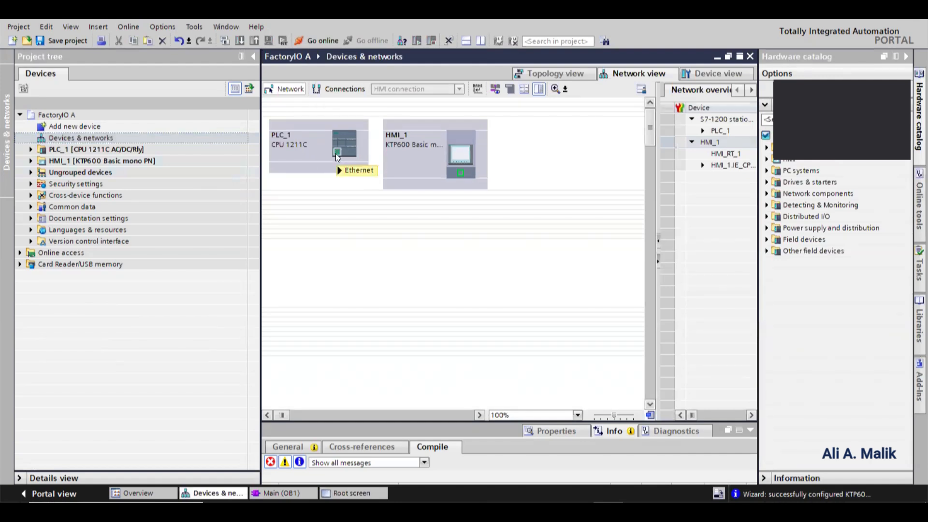
{"action": "mouse_move", "coordinate": [336, 153]}
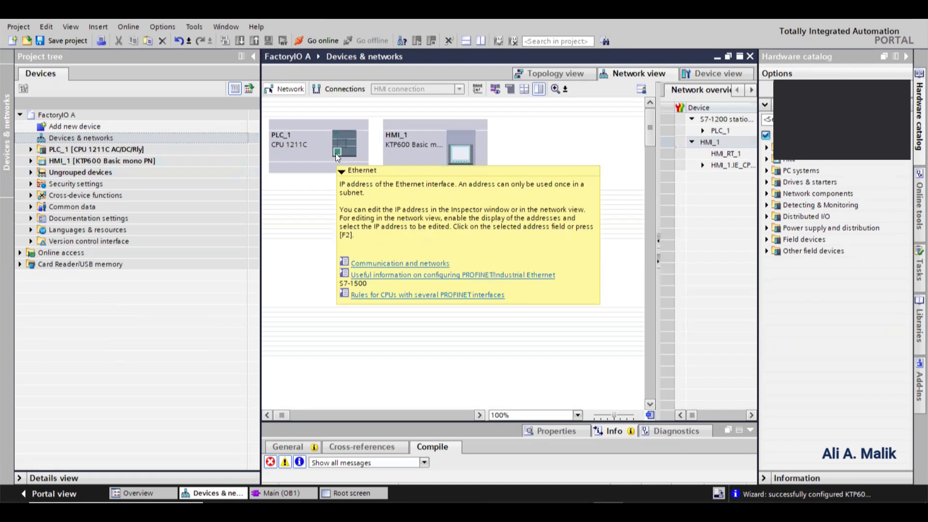
{"action": "left_click_drag", "start_coordinate": [337, 152], "coordinate": [460, 177]}
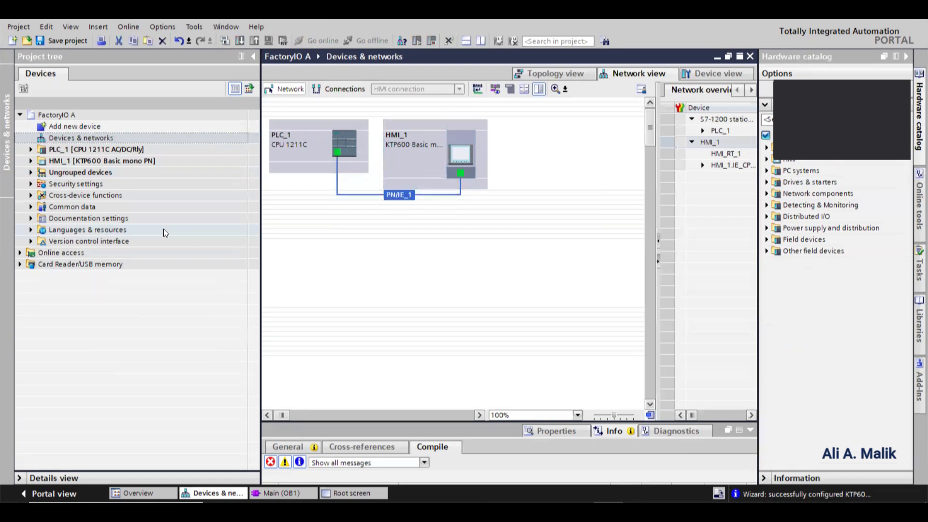
- Open the PLC's full tag list and select all eight PLC tags
{"action": "left_click", "coordinate": [30, 150]}
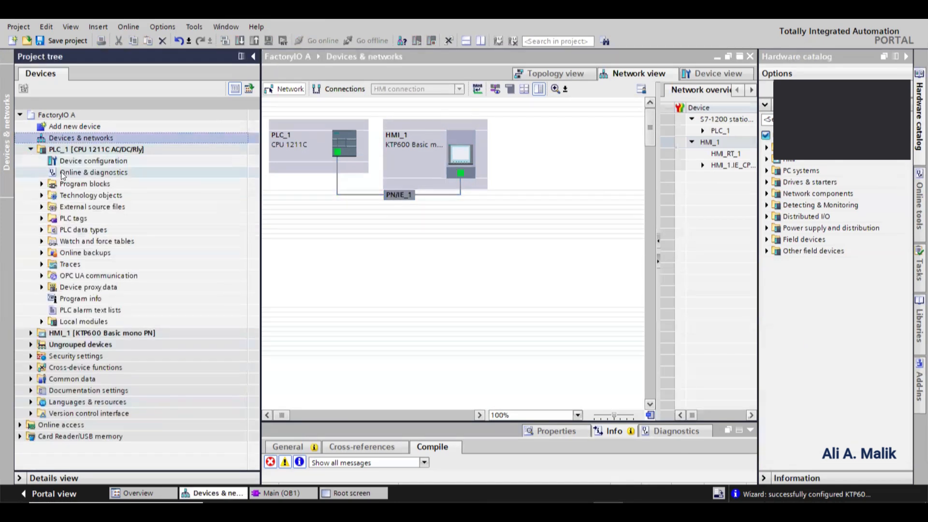
{"action": "left_click", "coordinate": [42, 219]}
{"action": "double_click", "coordinate": [99, 230]}
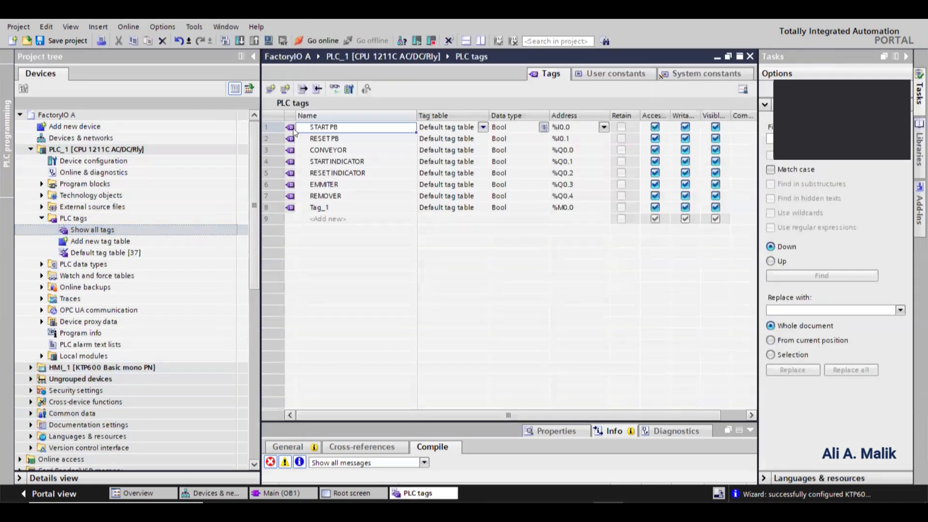
{"action": "left_click", "coordinate": [270, 127]}
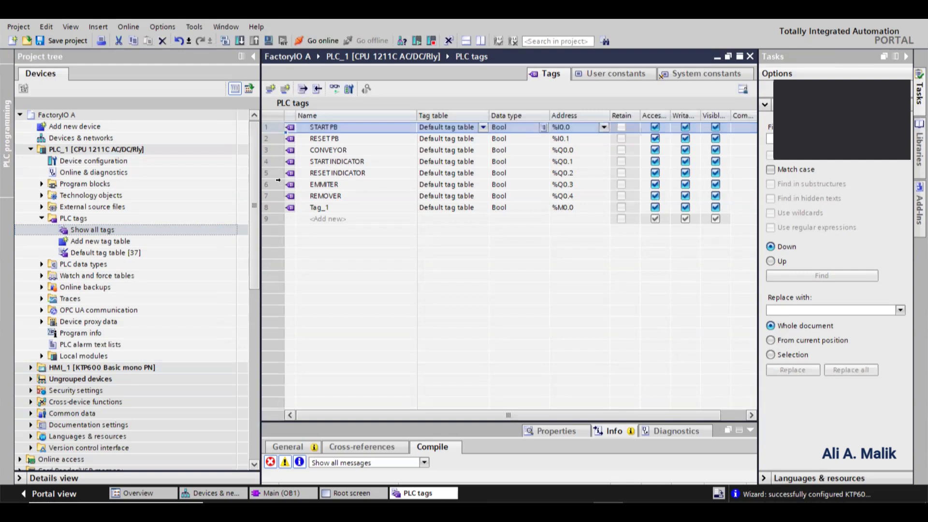
{"action": "left_click", "coordinate": [270, 209], "text": "shift"}
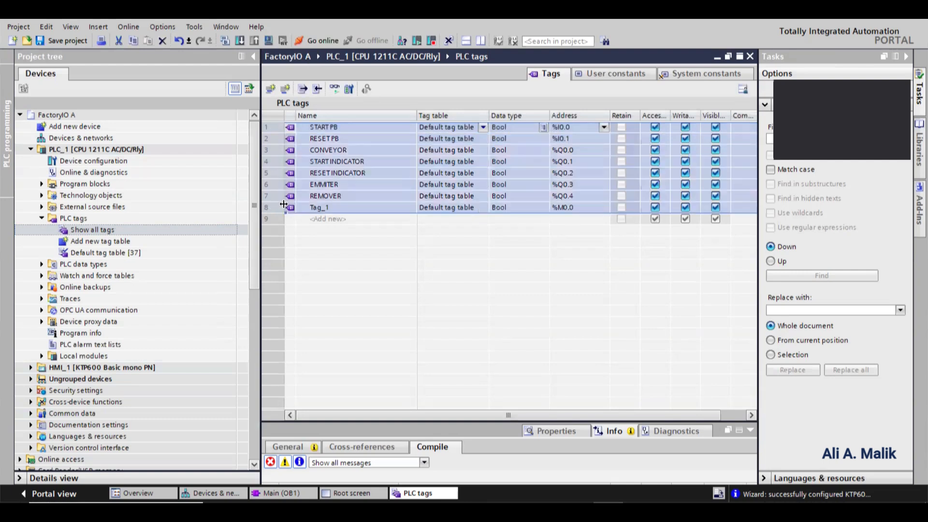
{"action": "left_click", "coordinate": [273, 128]}
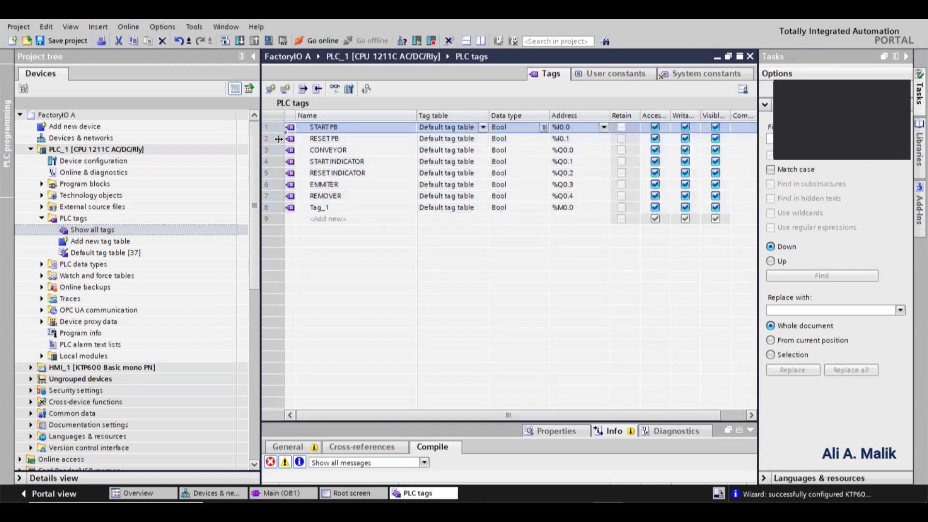
{"action": "left_click", "coordinate": [270, 207], "text": "shift"}
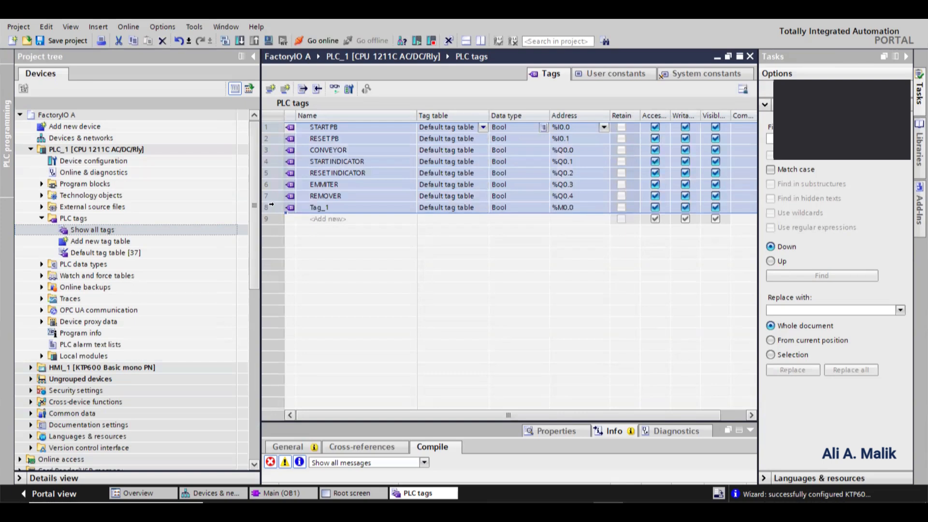
- Open the HMI's full tag list and paste the copied PLC tags into it
{"action": "left_click", "coordinate": [31, 369]}
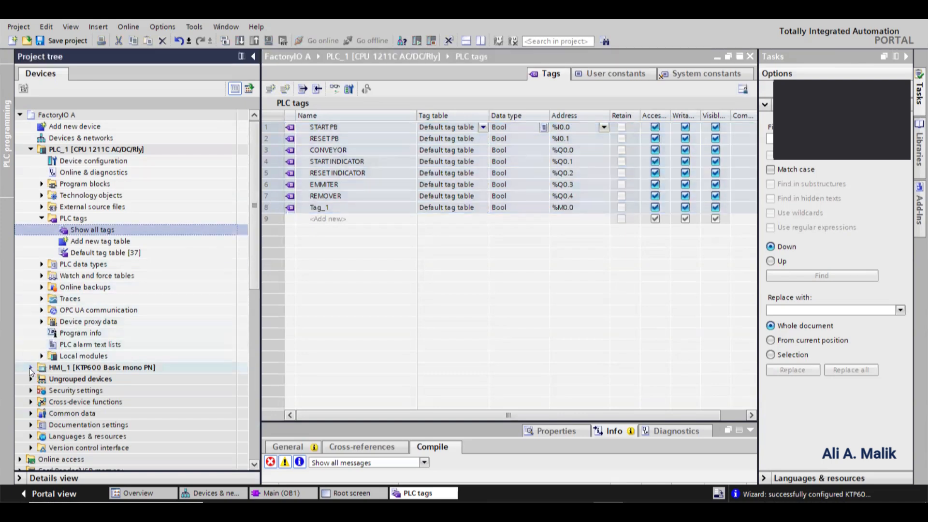
{"action": "scroll", "coordinate": [37, 366], "scroll_direction": "down", "scroll_amount": 2}
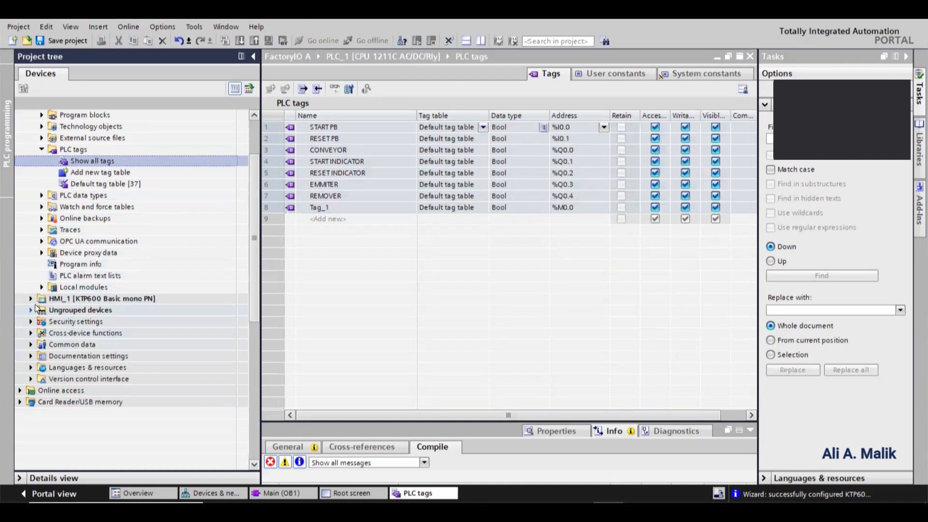
{"action": "left_click", "coordinate": [30, 298]}
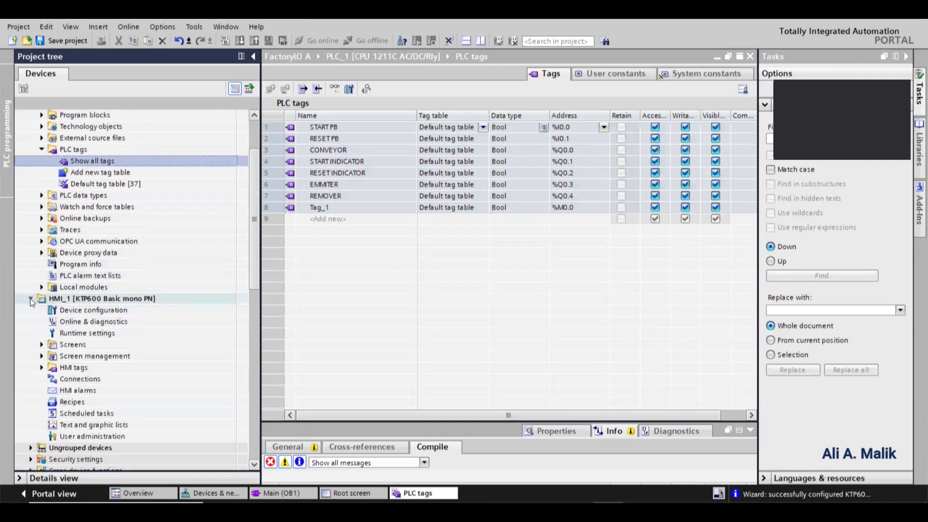
{"action": "left_click", "coordinate": [41, 367]}
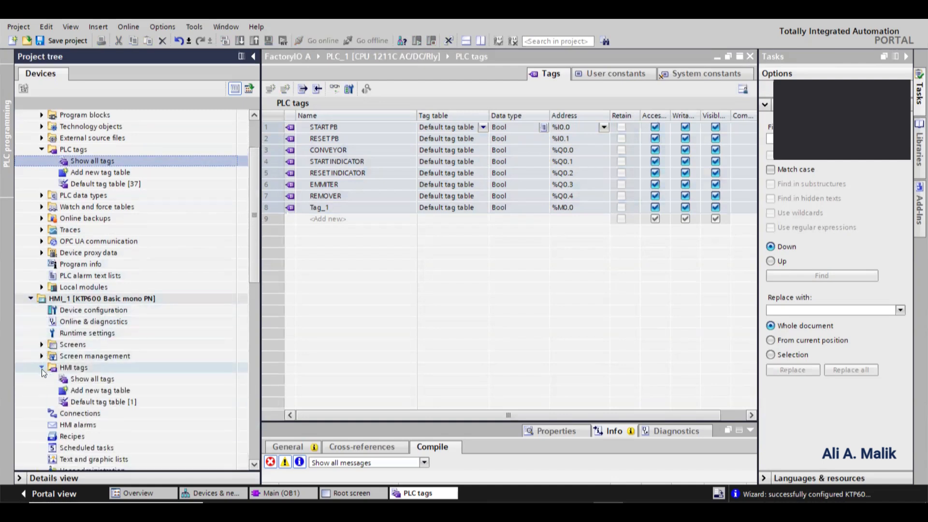
{"action": "double_click", "coordinate": [93, 379]}
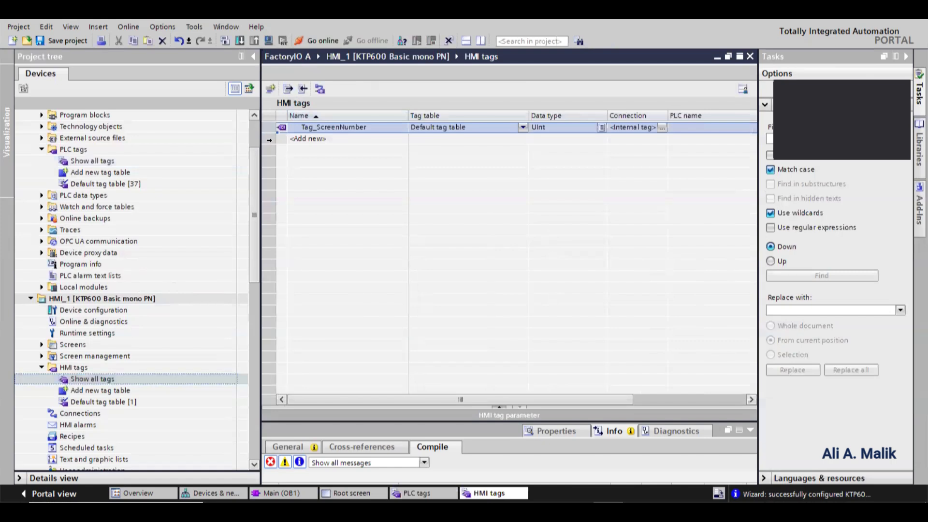
{"action": "left_click", "coordinate": [270, 140]}
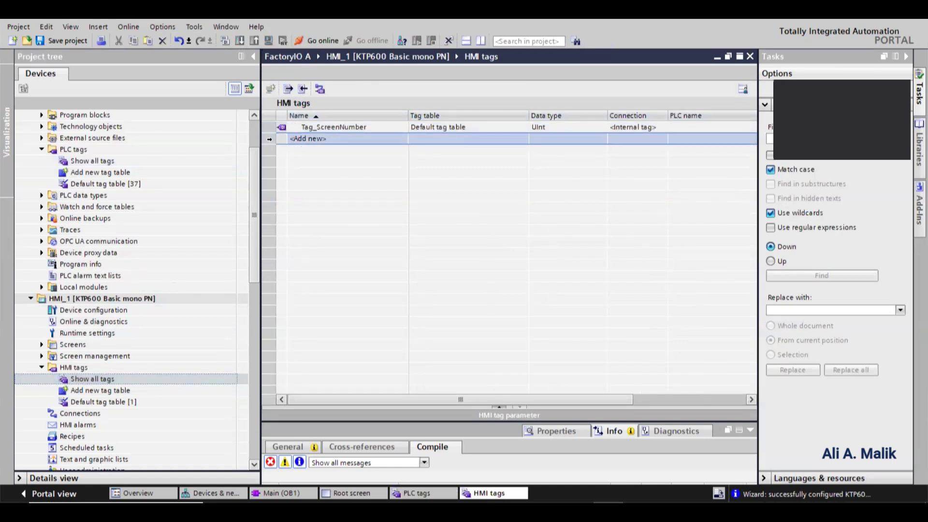
{"action": "key", "text": "ctrl+v"}
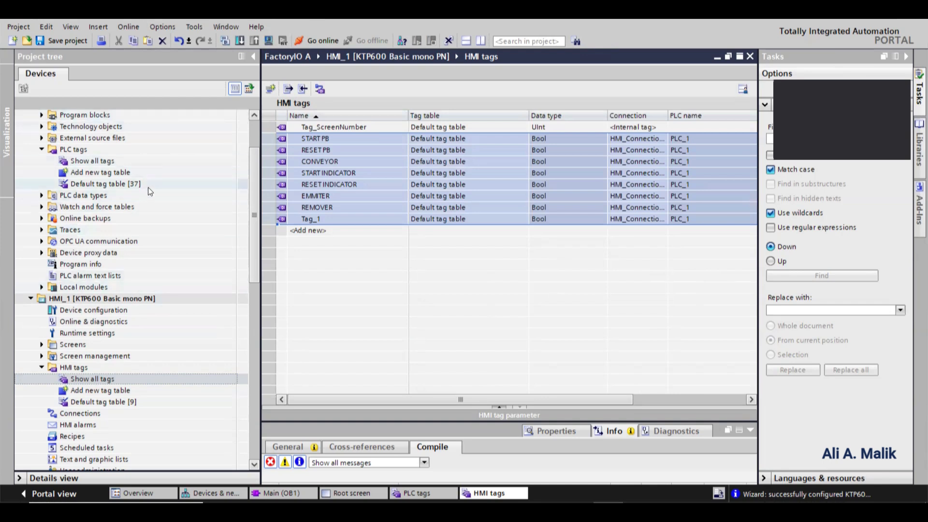
- Open the HMI's Root screen
{"action": "left_click", "coordinate": [638, 150]}
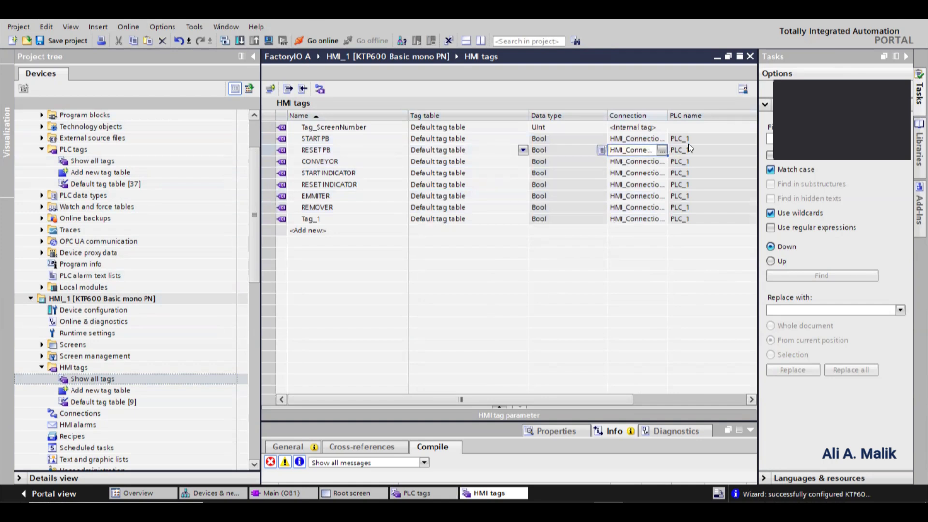
{"action": "left_click", "coordinate": [88, 365]}
{"action": "scroll", "coordinate": [112, 343], "scroll_direction": "down", "scroll_amount": 2}
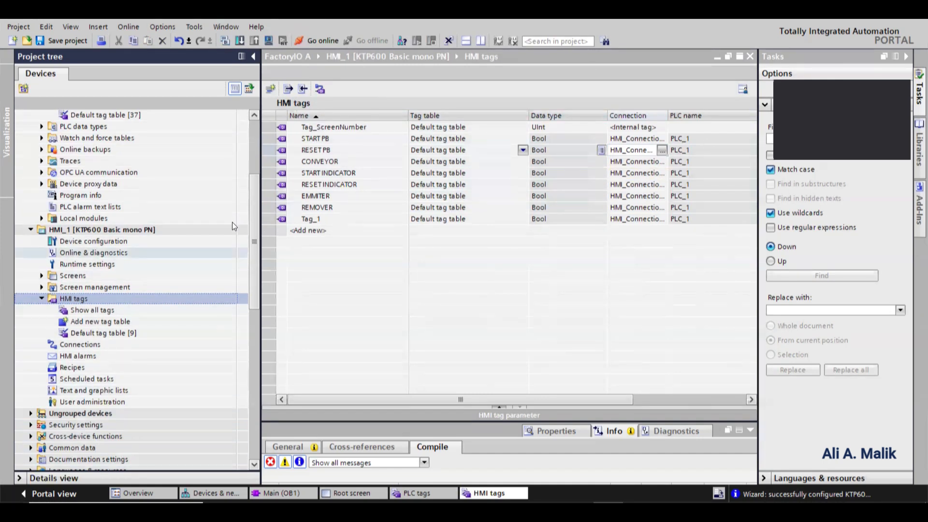
{"action": "left_click", "coordinate": [90, 310]}
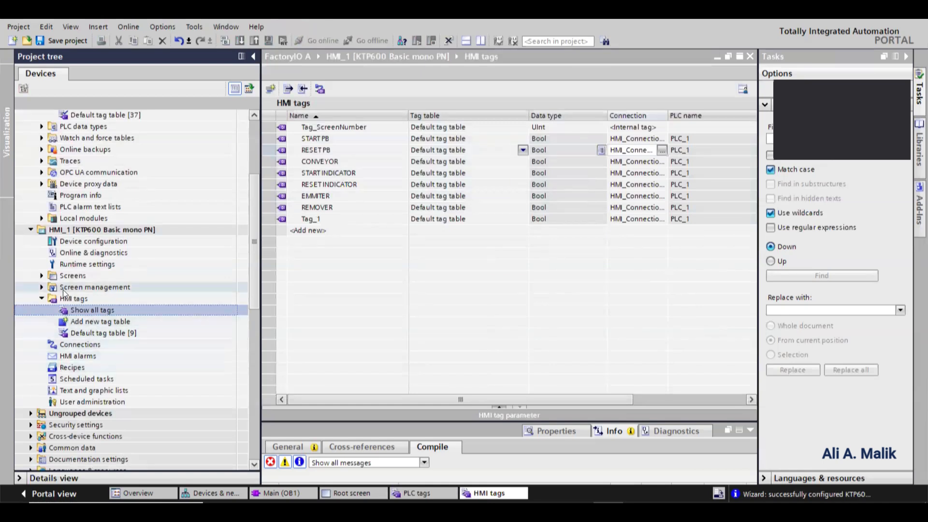
{"action": "left_click", "coordinate": [41, 276]}
{"action": "left_click", "coordinate": [93, 300]}
{"action": "double_click", "coordinate": [93, 302]}
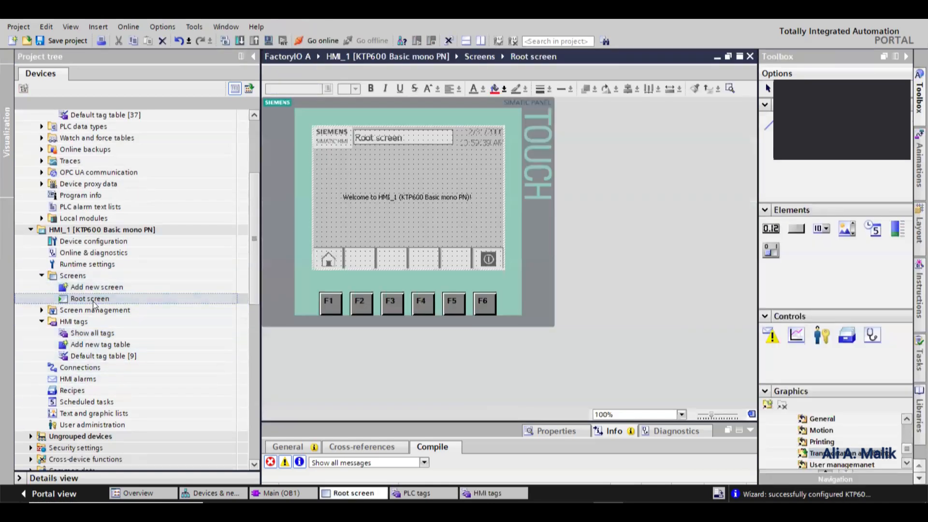
- Delete the welcome text from the Root screen
{"action": "left_click", "coordinate": [445, 195]}
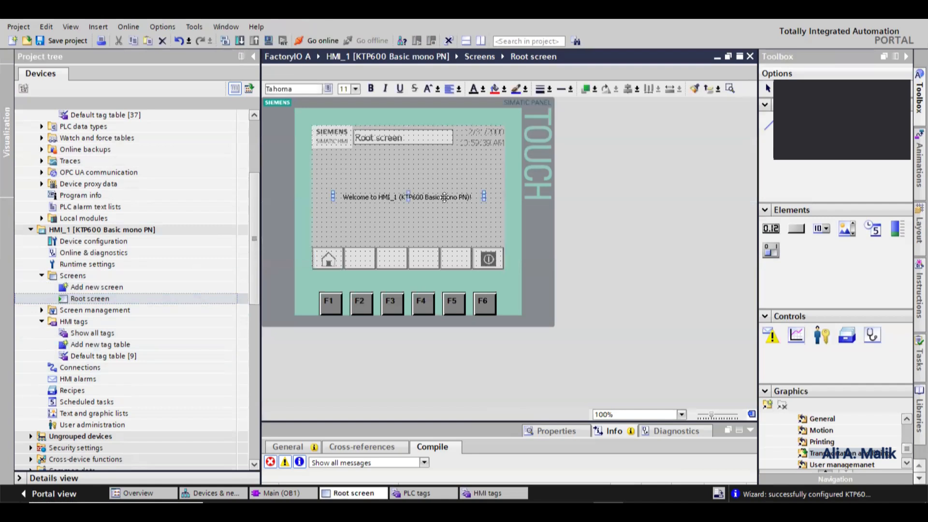
{"action": "key", "text": "Delete"}
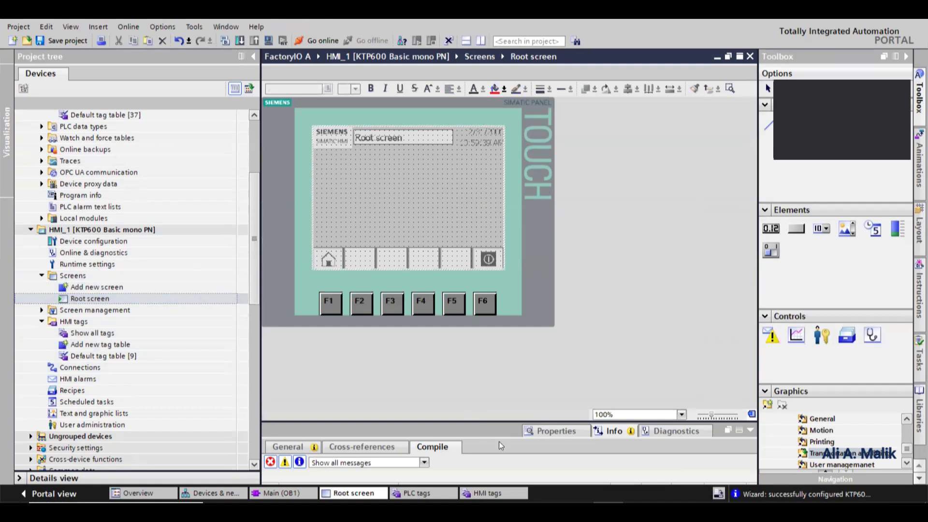
- Switch to Factory I/O and open the saved conveyor and robot scene
{"action": "left_click", "coordinate": [637, 511]}
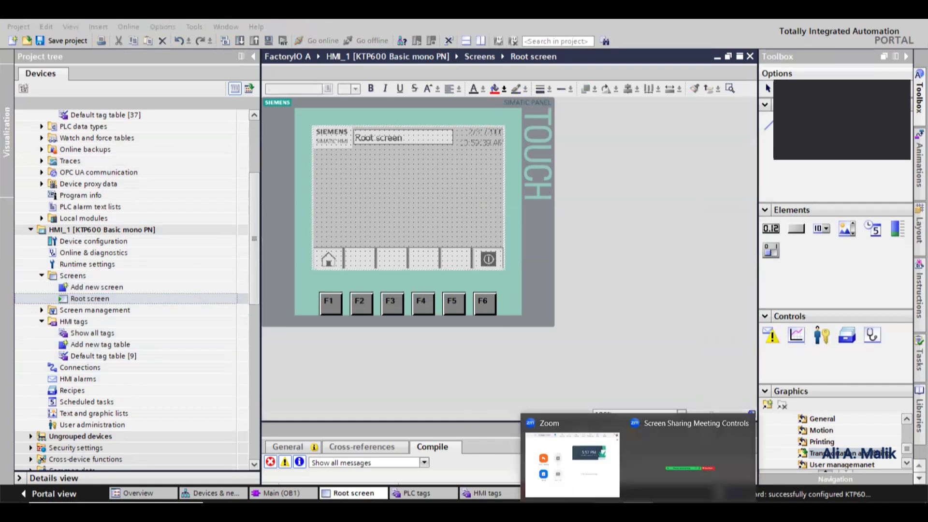
{"action": "left_click", "coordinate": [512, 507]}
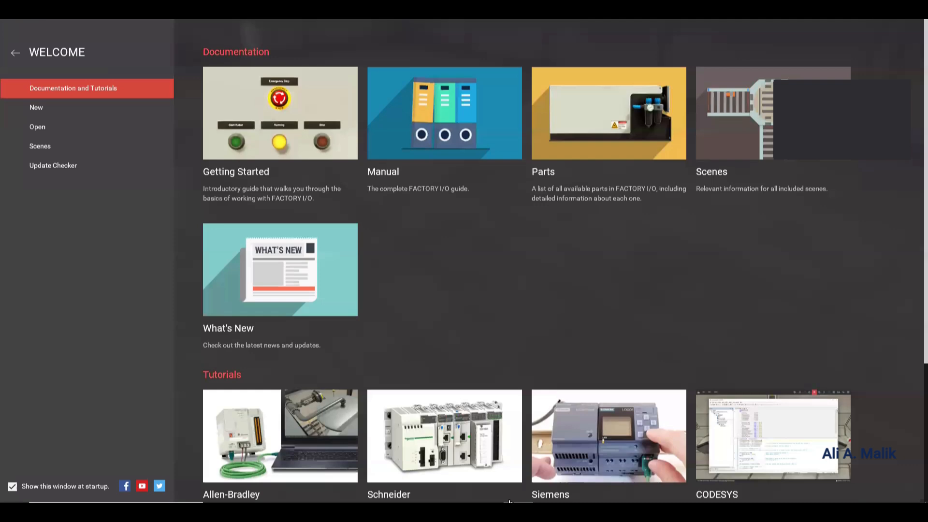
{"action": "left_click", "coordinate": [49, 127]}
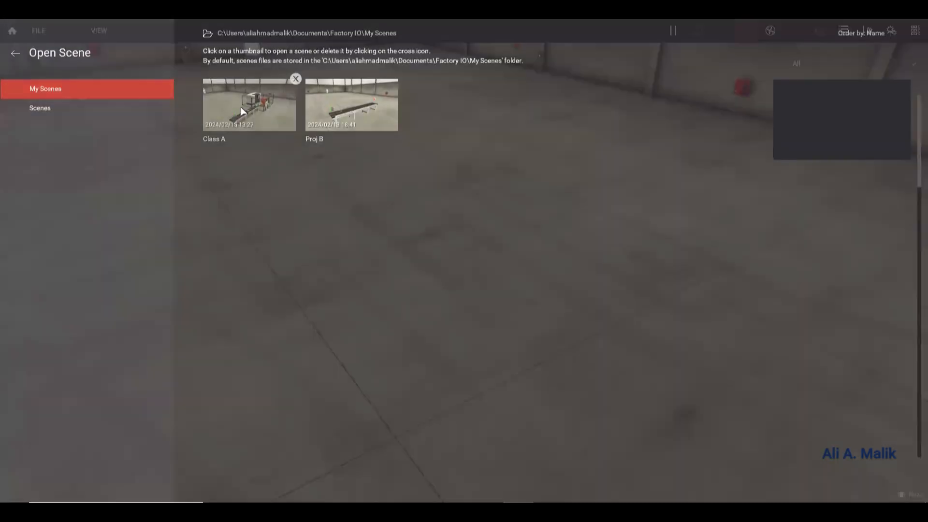
{"action": "left_click", "coordinate": [241, 106]}
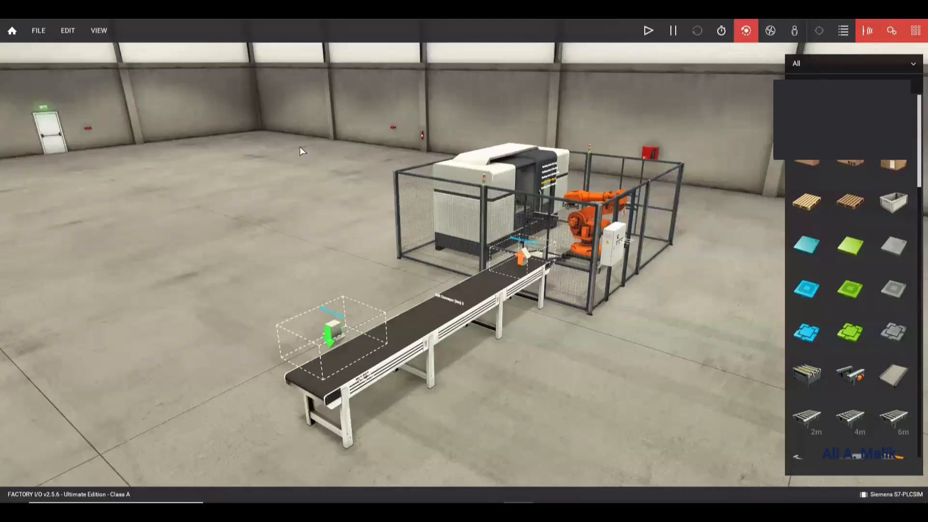
{"action": "left_click_drag", "start_coordinate": [529, 323], "coordinate": [507, 326]}
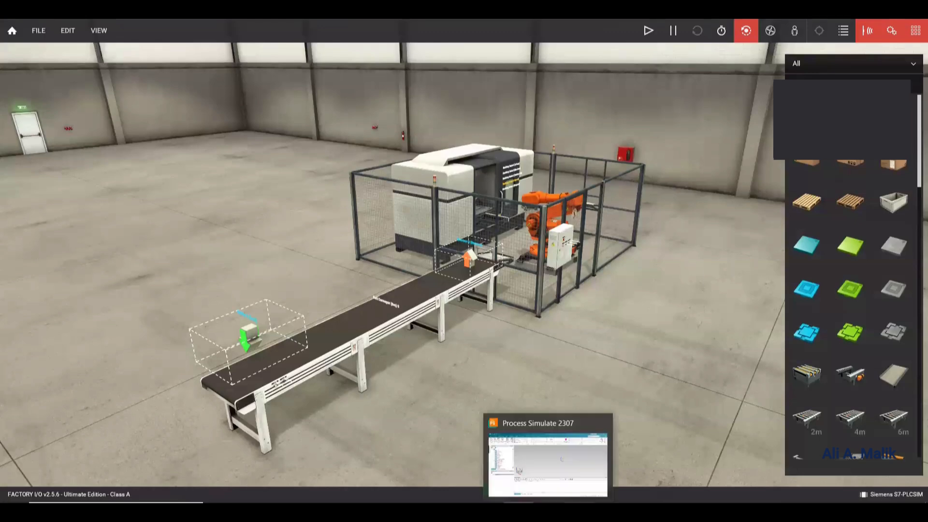
- Return to TIA Portal and draw a graphic view in the upper part of the Root screen
{"action": "mouse_move", "coordinate": [578, 511]}
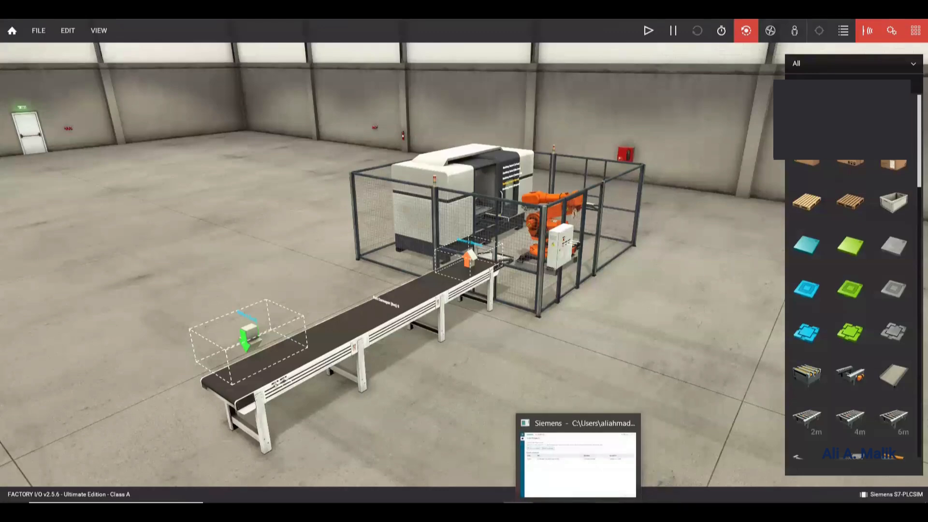
{"action": "left_click", "coordinate": [606, 511]}
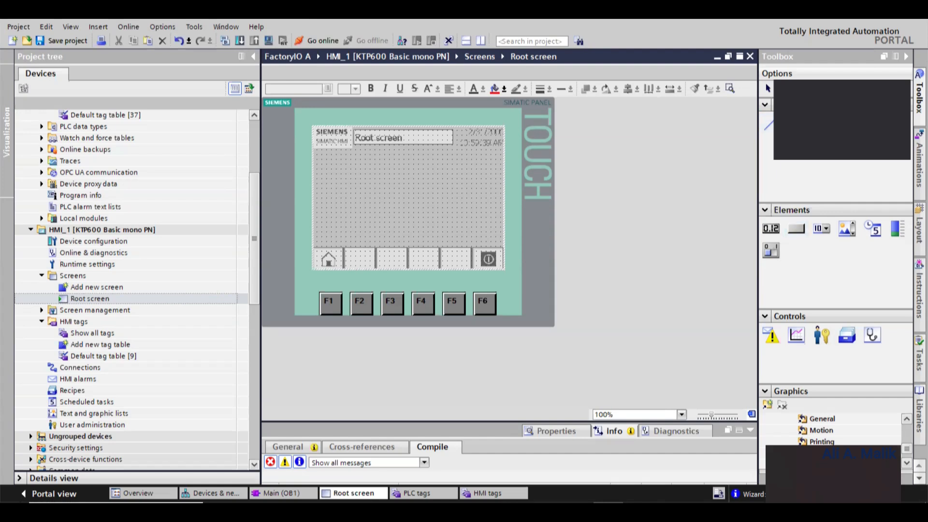
{"action": "left_click", "coordinate": [898, 126]}
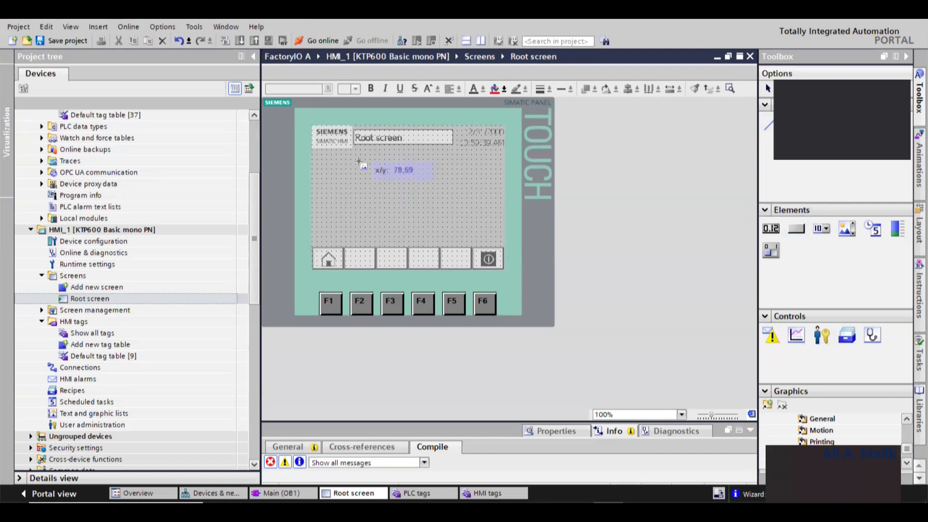
{"action": "left_click_drag", "start_coordinate": [359, 162], "coordinate": [457, 221]}
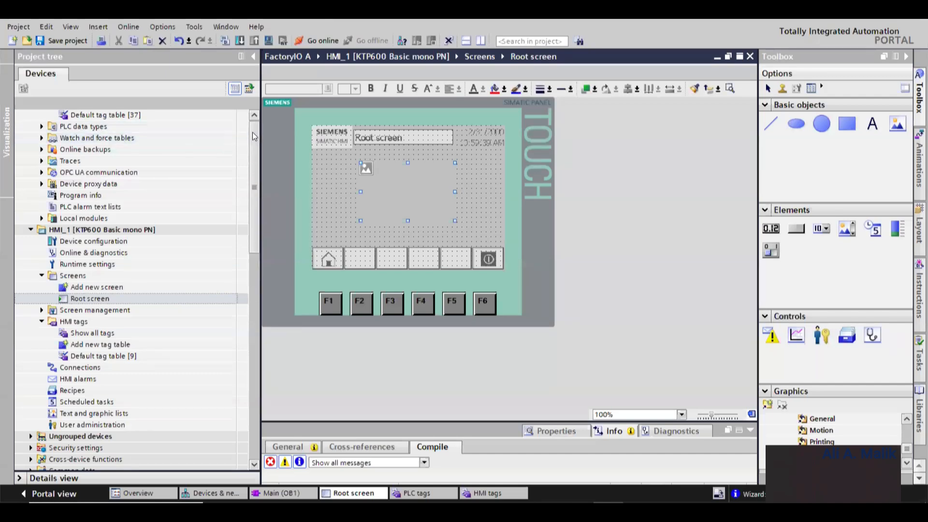
- Change the HMI device in the network view to a 7-inch KTP700 Basic panel
{"action": "scroll", "coordinate": [150, 131], "scroll_direction": "up", "scroll_amount": 4}
{"action": "left_click", "coordinate": [99, 136]}
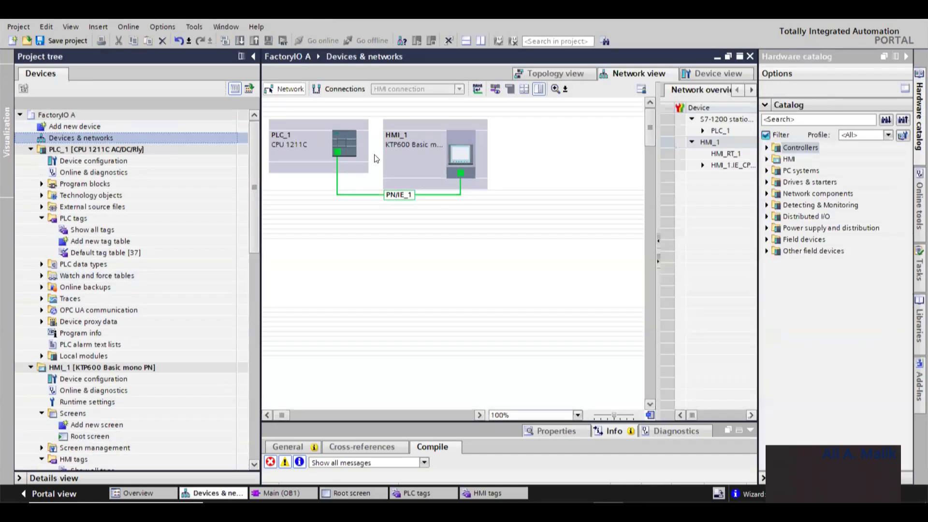
{"action": "right_click", "coordinate": [464, 156]}
{"action": "left_click", "coordinate": [491, 176]}
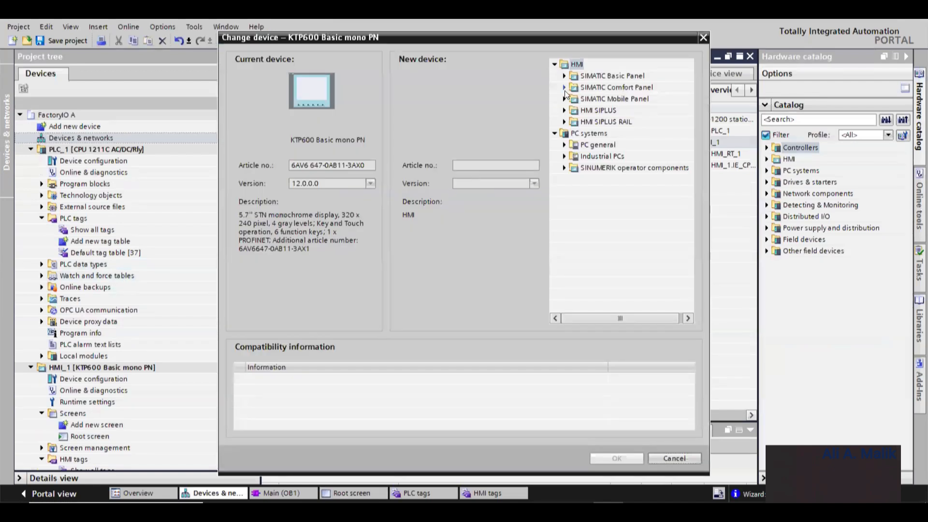
{"action": "left_click", "coordinate": [564, 76]}
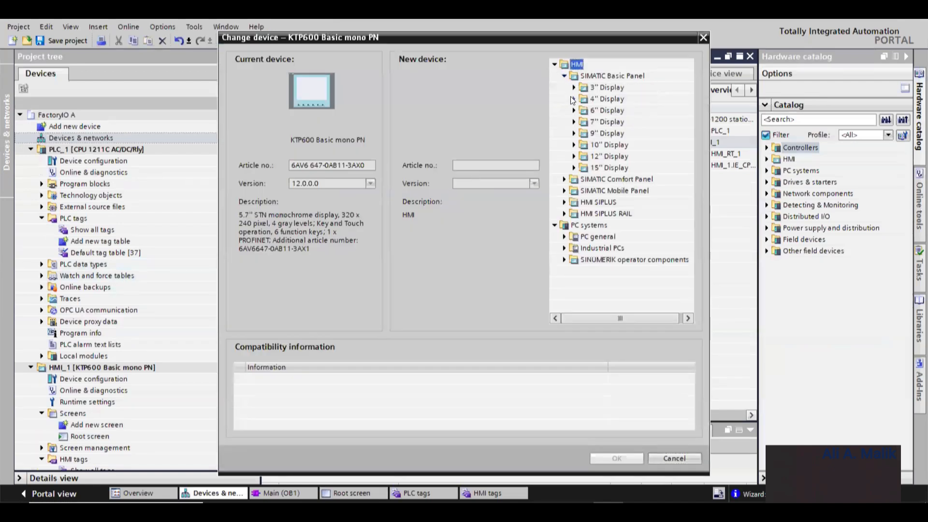
{"action": "left_click", "coordinate": [574, 122]}
{"action": "left_click", "coordinate": [610, 136]}
{"action": "double_click", "coordinate": [589, 135]}
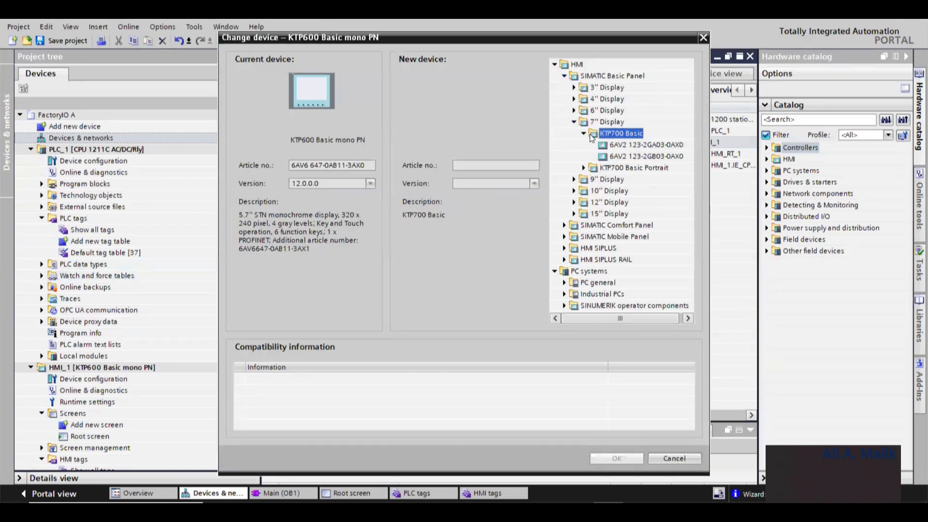
{"action": "left_click", "coordinate": [627, 146]}
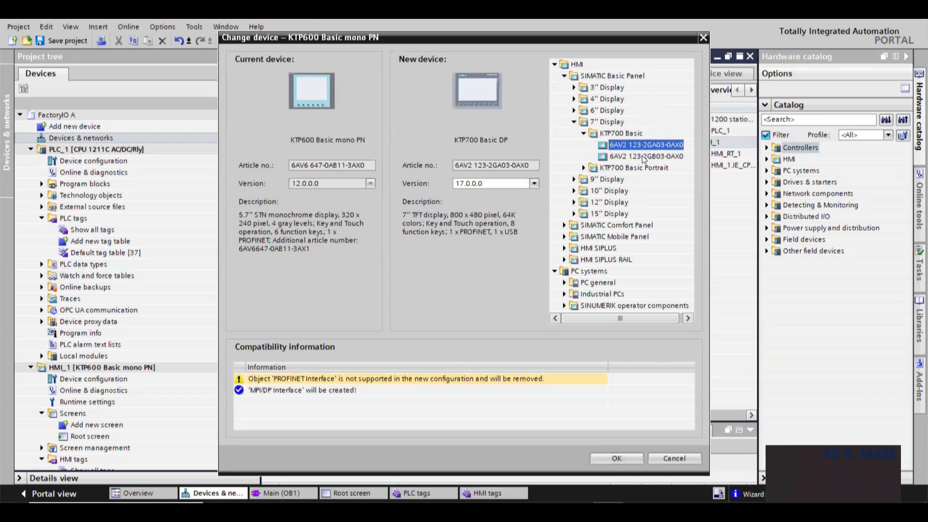
{"action": "left_click", "coordinate": [617, 458]}
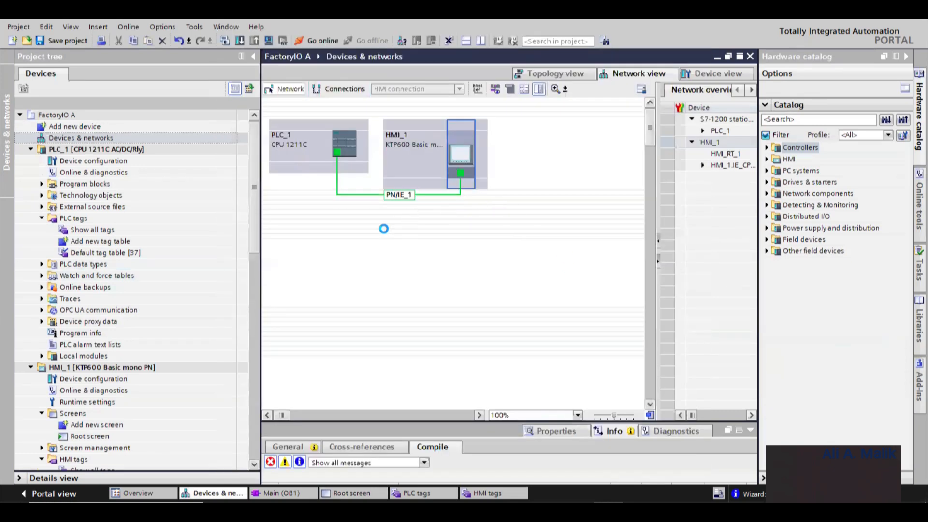
- Open the Root screen and inspect the larger KTP700 panel layout
{"action": "double_click", "coordinate": [81, 436]}
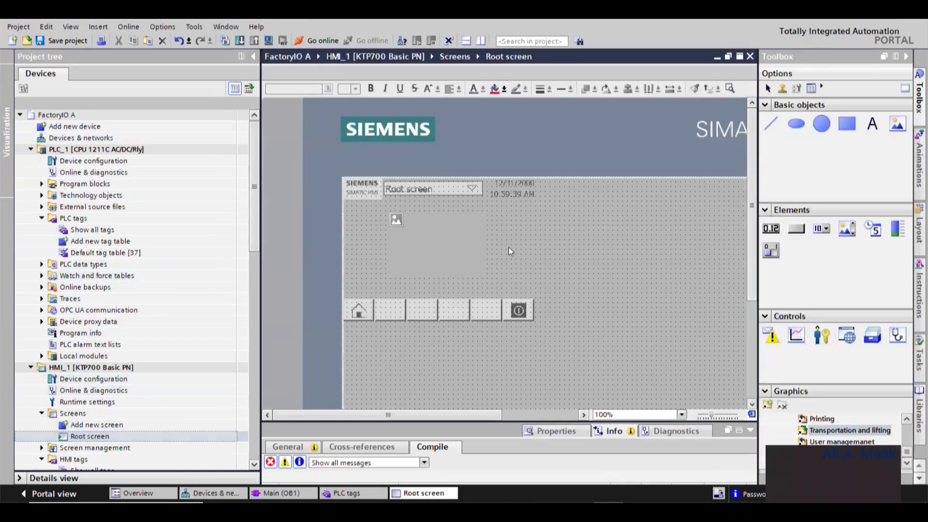
{"action": "scroll", "coordinate": [521, 331], "scroll_direction": "down", "scroll_amount": 3}
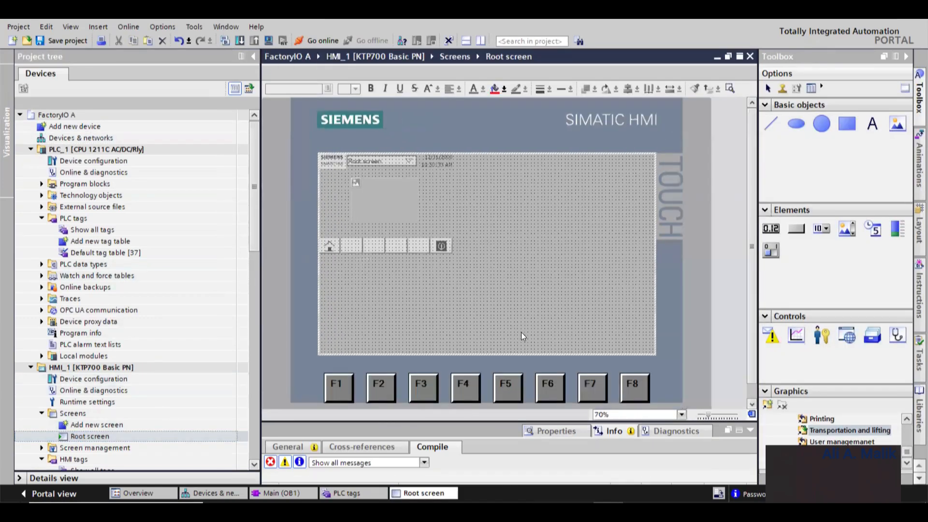
{"action": "scroll", "coordinate": [521, 332], "scroll_direction": "up", "scroll_amount": 1}
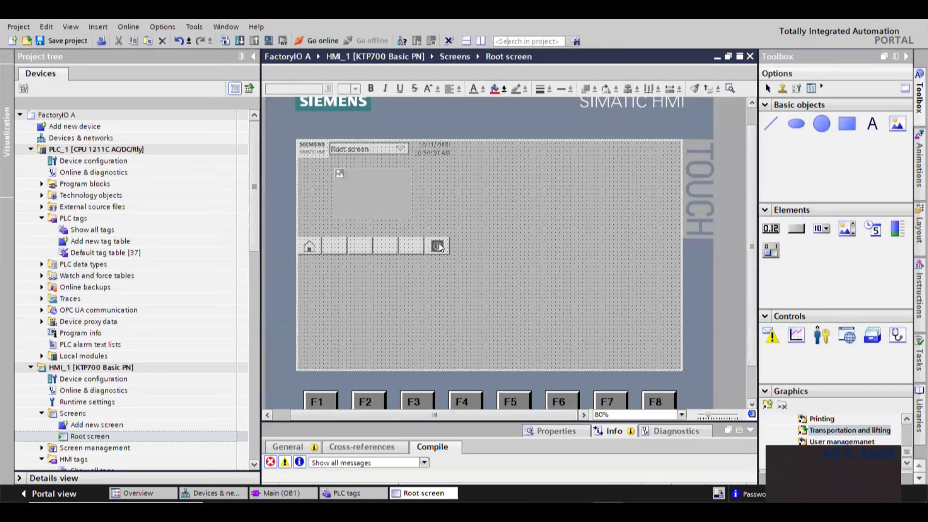
{"action": "scroll", "coordinate": [650, 257], "scroll_direction": "down", "scroll_amount": 2}
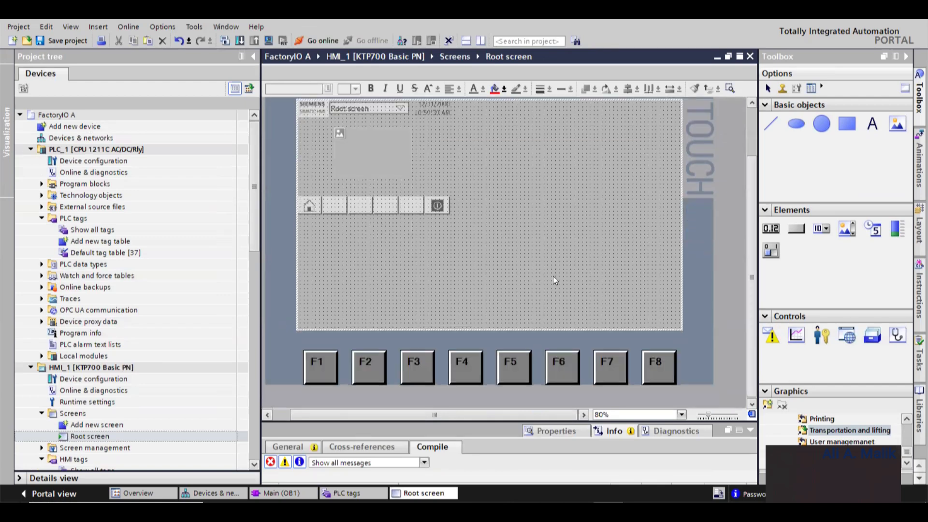
- Change the HMI device back to the KTP600 Basic mono PN panel and reopen the Root screen
{"action": "double_click", "coordinate": [72, 138]}
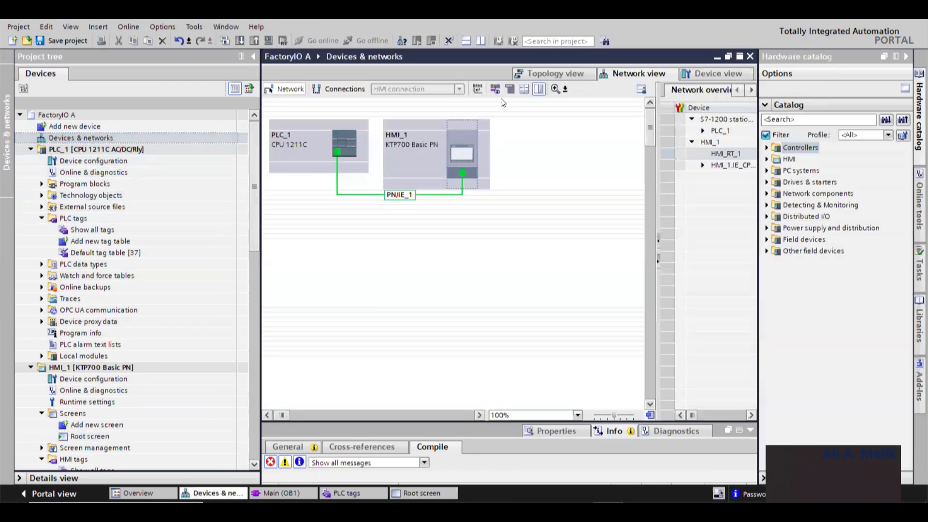
{"action": "right_click", "coordinate": [457, 147]}
{"action": "left_click", "coordinate": [497, 167]}
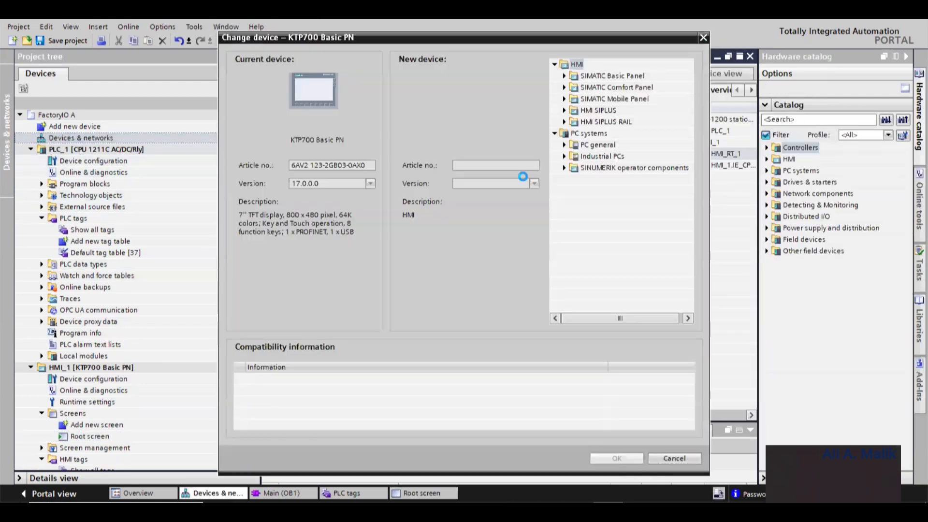
{"action": "left_click", "coordinate": [564, 76]}
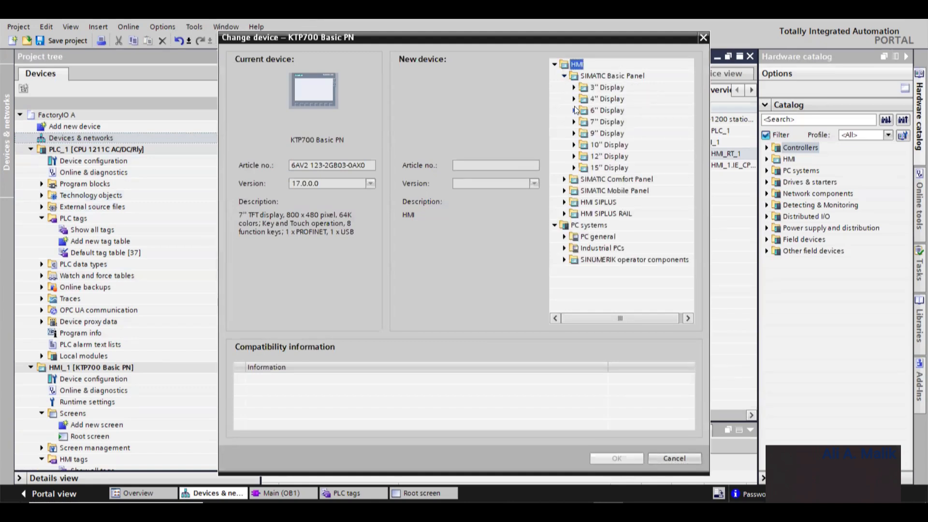
{"action": "left_click", "coordinate": [574, 110]}
{"action": "left_click", "coordinate": [583, 122]}
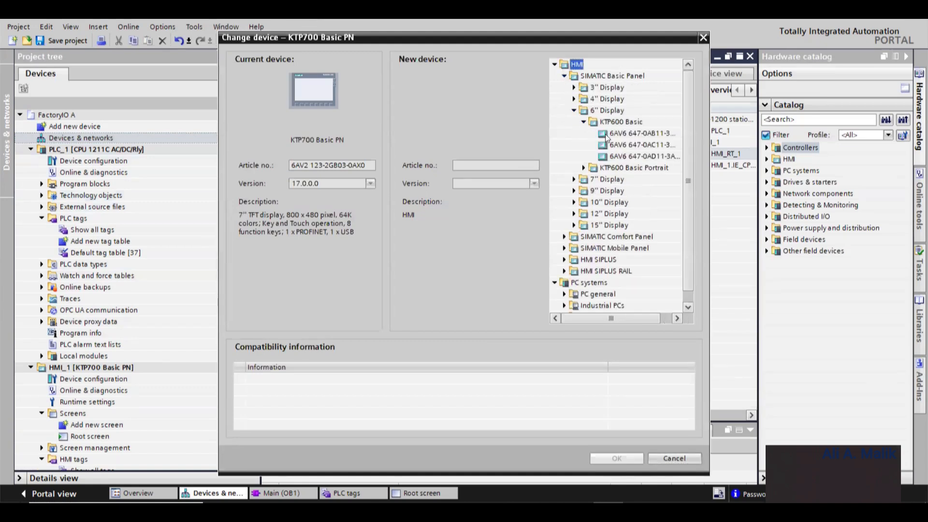
{"action": "left_click", "coordinate": [625, 135]}
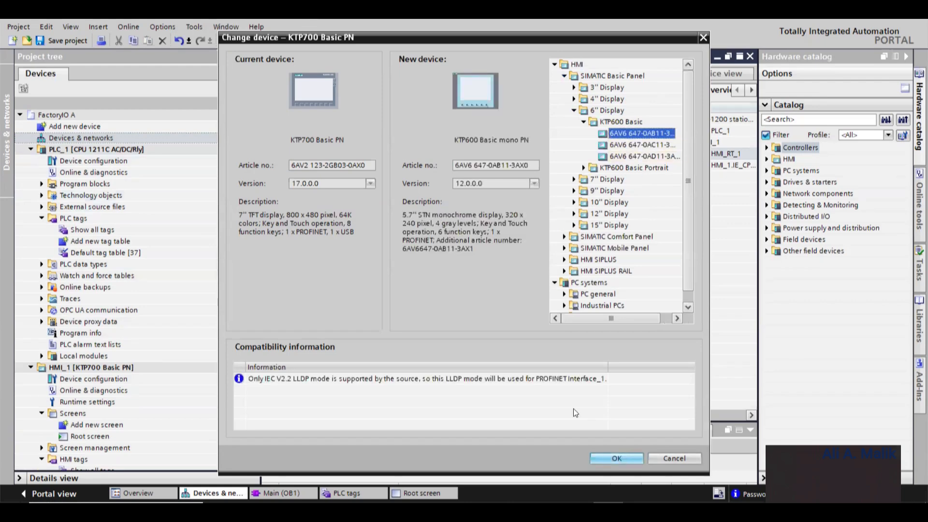
{"action": "key", "text": "Return"}
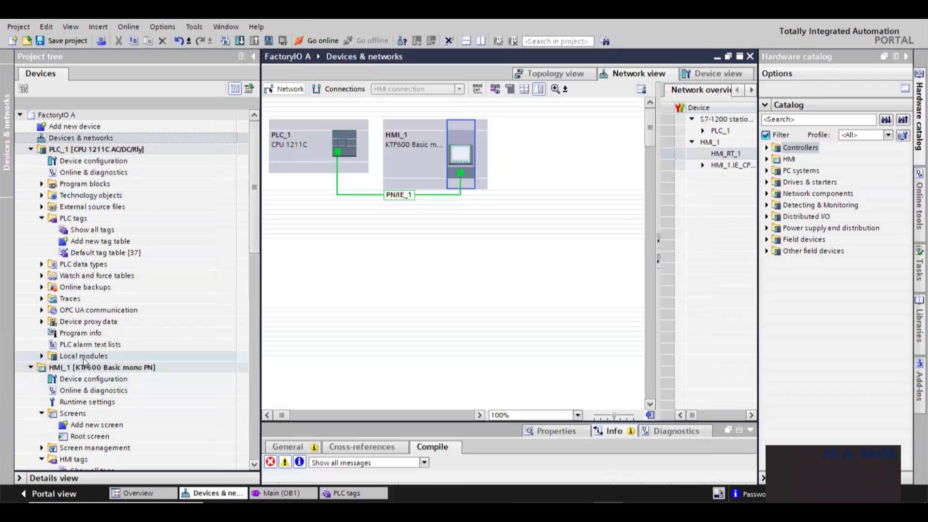
{"action": "double_click", "coordinate": [83, 436]}
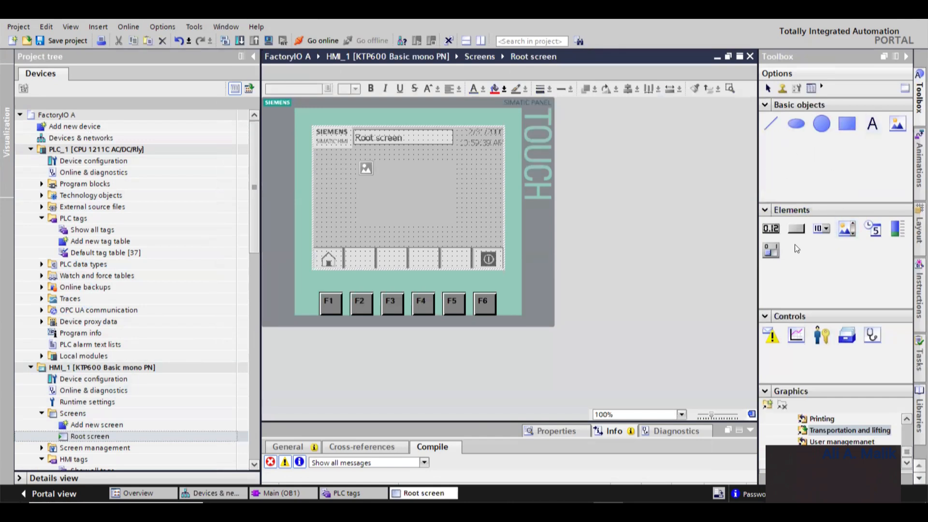
- Add two buttons to the left of the graphic view, one above the other
{"action": "left_click", "coordinate": [796, 229]}
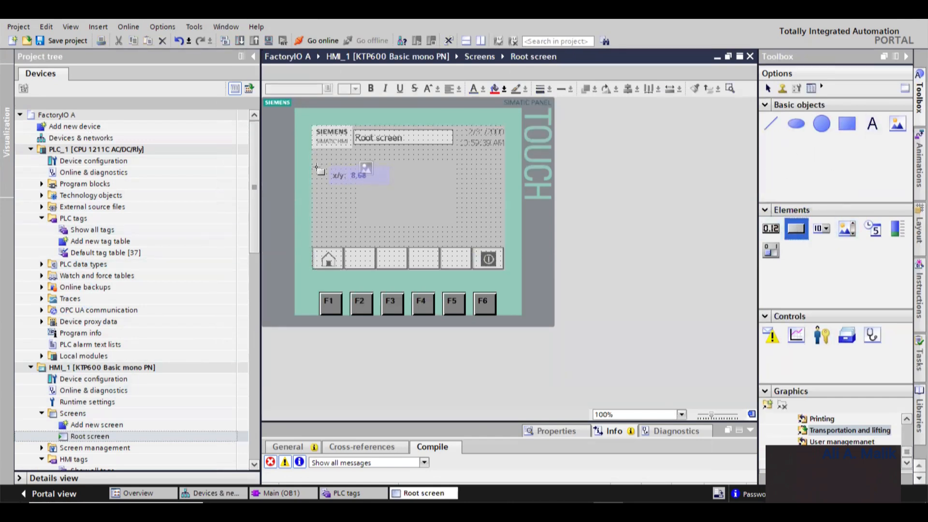
{"action": "left_click_drag", "start_coordinate": [317, 167], "coordinate": [346, 181]}
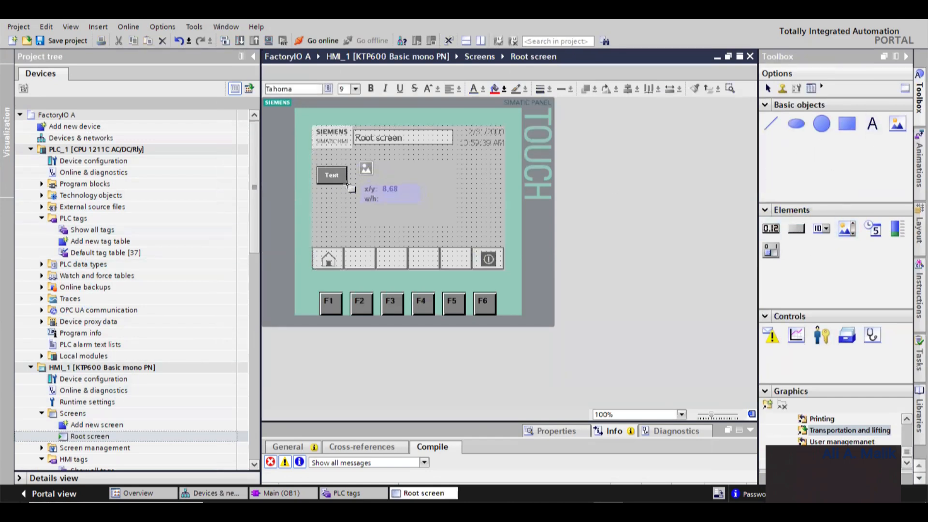
{"action": "left_click", "coordinate": [796, 228]}
{"action": "left_click_drag", "start_coordinate": [317, 198], "coordinate": [348, 213]}
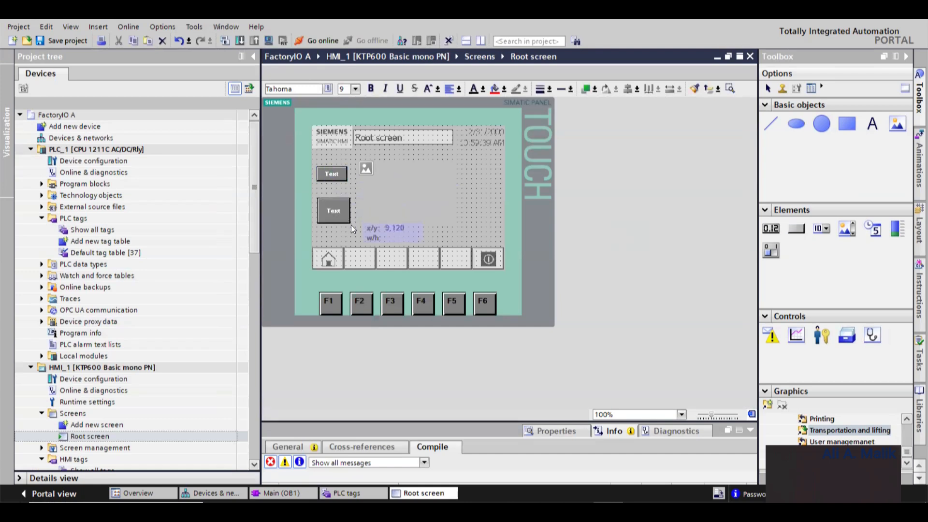
{"action": "left_click", "coordinate": [345, 209]}
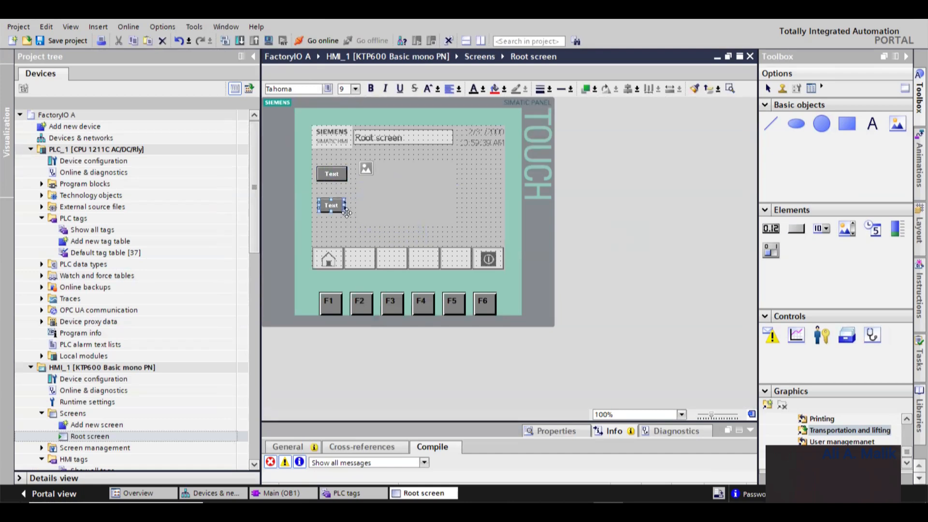
{"action": "left_click_drag", "start_coordinate": [343, 205], "coordinate": [347, 205]}
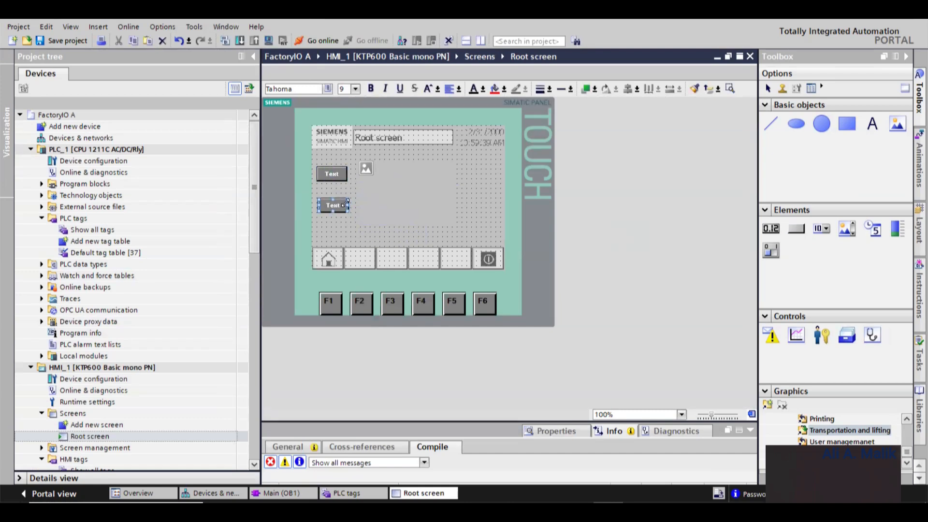
- Label the upper button Start and the lower button Stop
{"action": "left_click", "coordinate": [334, 174]}
{"action": "left_click", "coordinate": [342, 174]}
{"action": "type", "text": "s"}
{"action": "left_click", "coordinate": [333, 205]}
{"action": "left_click", "coordinate": [333, 204]}
{"action": "type", "text": "Stop"}
{"action": "left_click", "coordinate": [362, 195]}
{"action": "left_click", "coordinate": [349, 192]}
{"action": "left_click", "coordinate": [347, 206]}
{"action": "left_click_drag", "start_coordinate": [348, 206], "coordinate": [345, 207]}
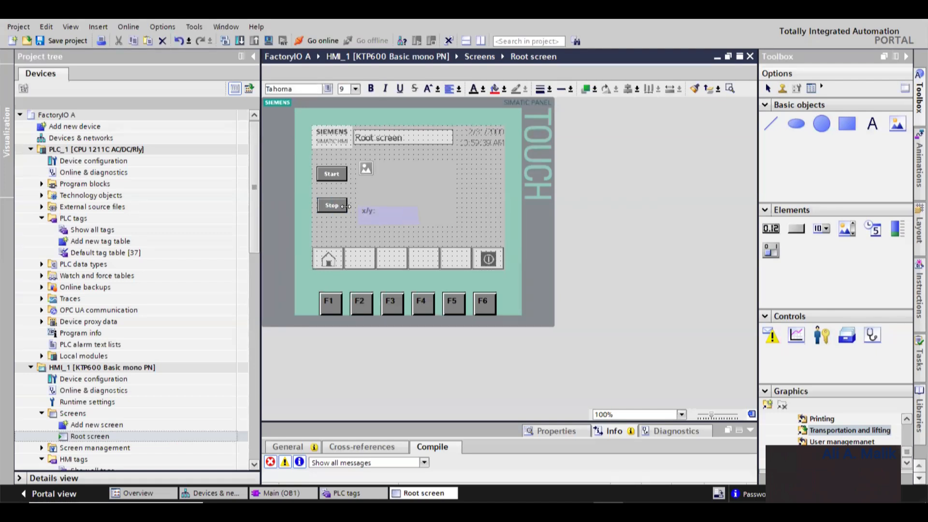
{"action": "left_click", "coordinate": [392, 186]}
- Add a small second graphic view in the upper right corner of the Root screen
{"action": "left_click", "coordinate": [896, 125]}
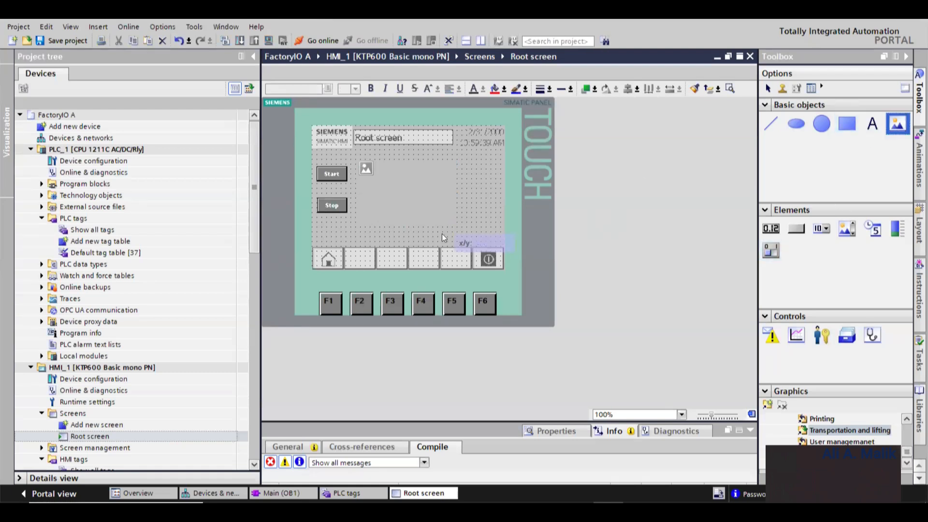
{"action": "left_click", "coordinate": [463, 171]}
{"action": "left_click", "coordinate": [495, 179]}
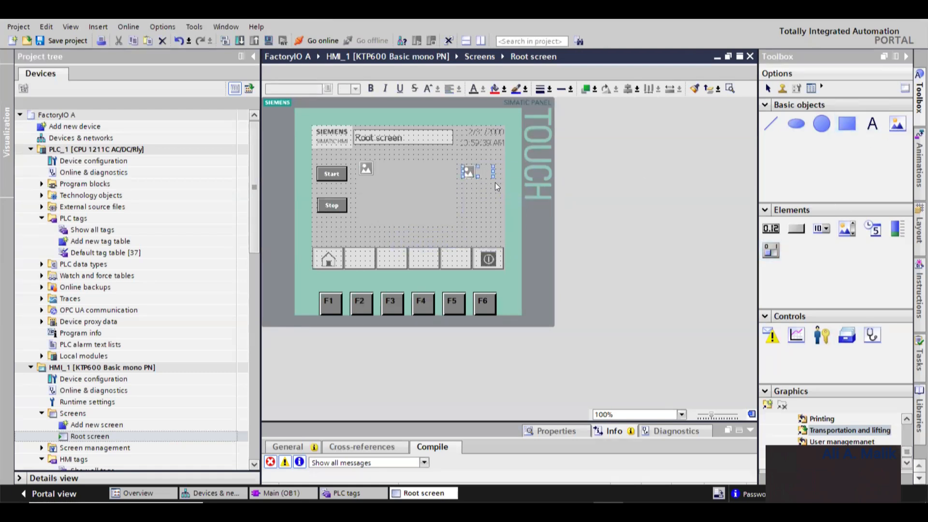
{"action": "left_click", "coordinate": [410, 191]}
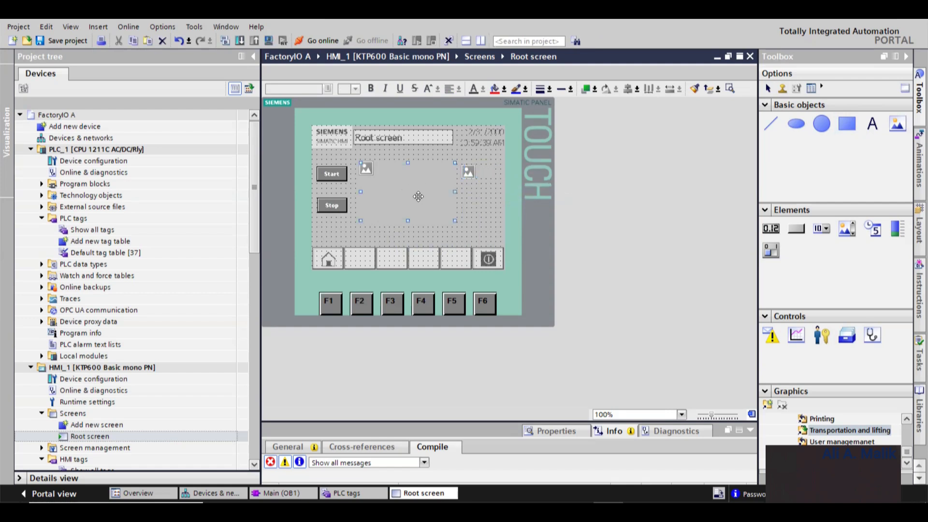
- Open the Start button's properties and enlarge the properties area
{"action": "left_click", "coordinate": [336, 177]}
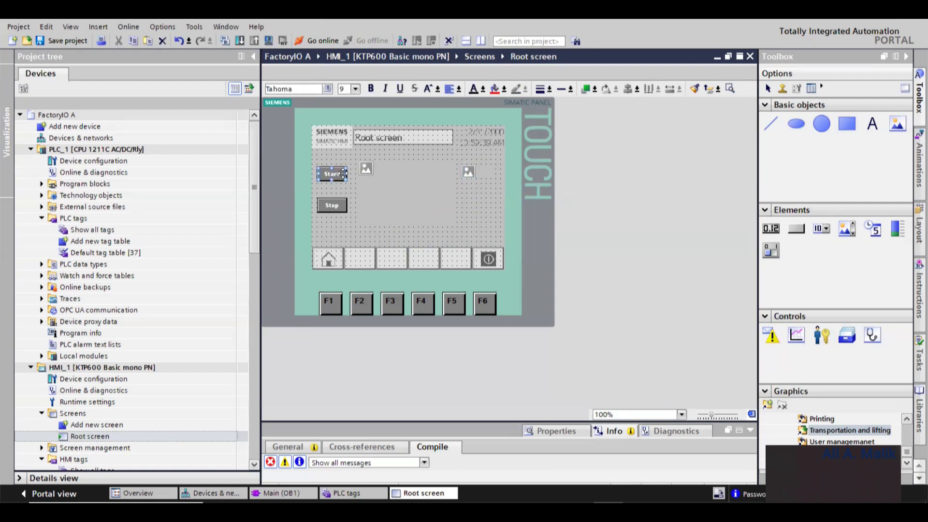
{"action": "right_click", "coordinate": [334, 175]}
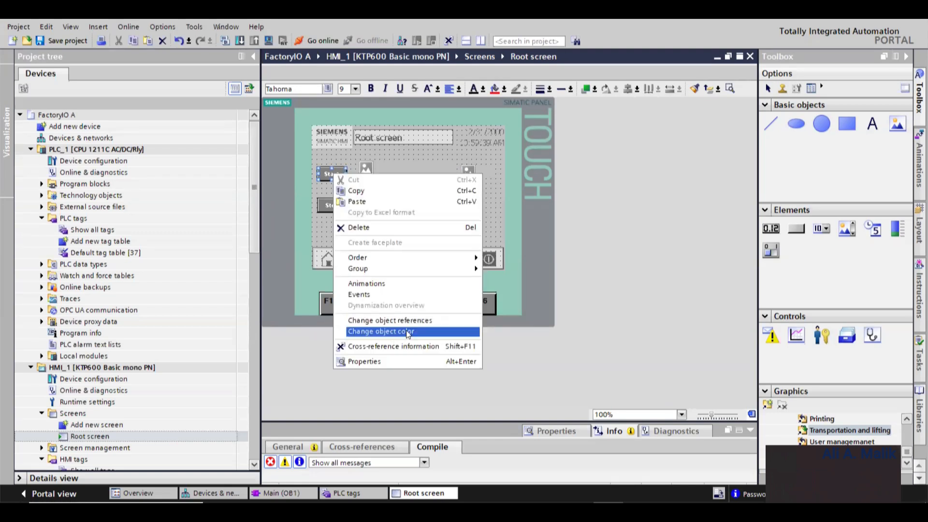
{"action": "left_click", "coordinate": [403, 361]}
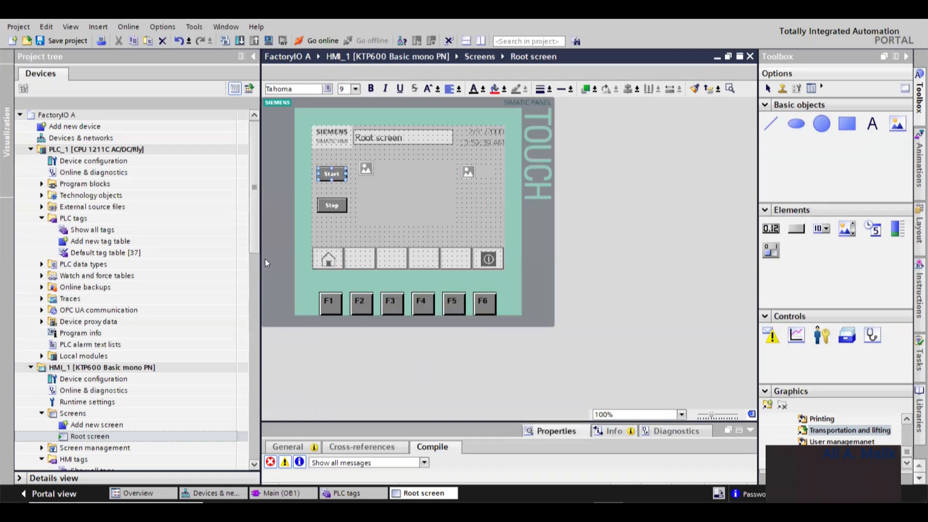
{"action": "left_click_drag", "start_coordinate": [257, 270], "coordinate": [171, 267]}
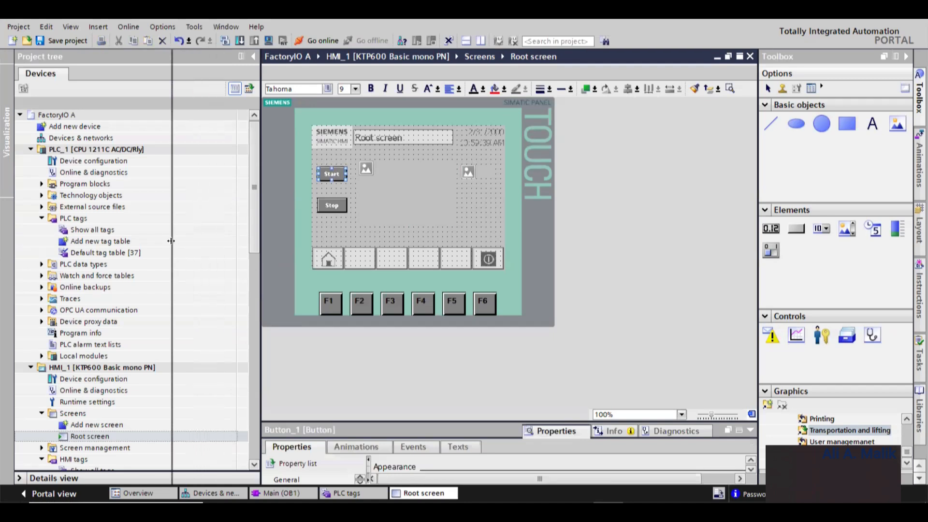
{"action": "left_click_drag", "start_coordinate": [314, 422], "coordinate": [315, 332]}
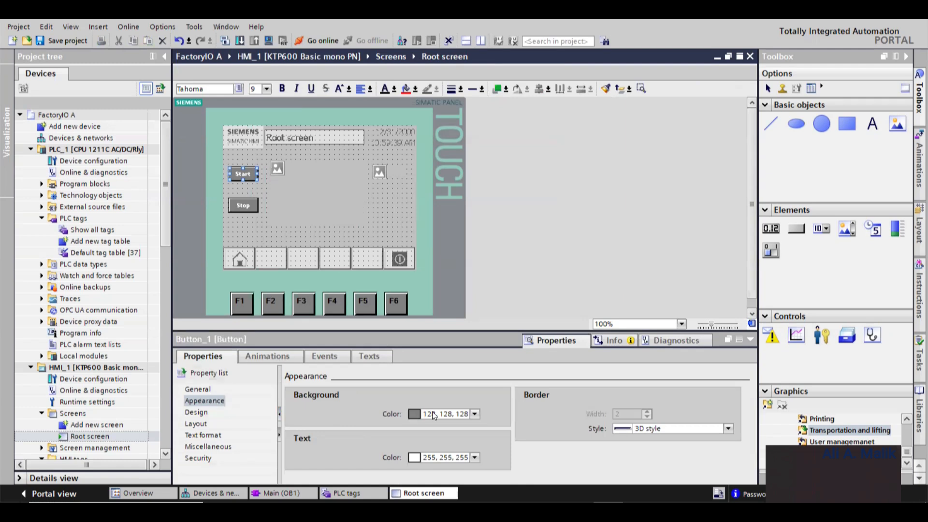
- Browse the Start button's Appearance, Design, Layout and Text format property categories
{"action": "left_click", "coordinate": [475, 413]}
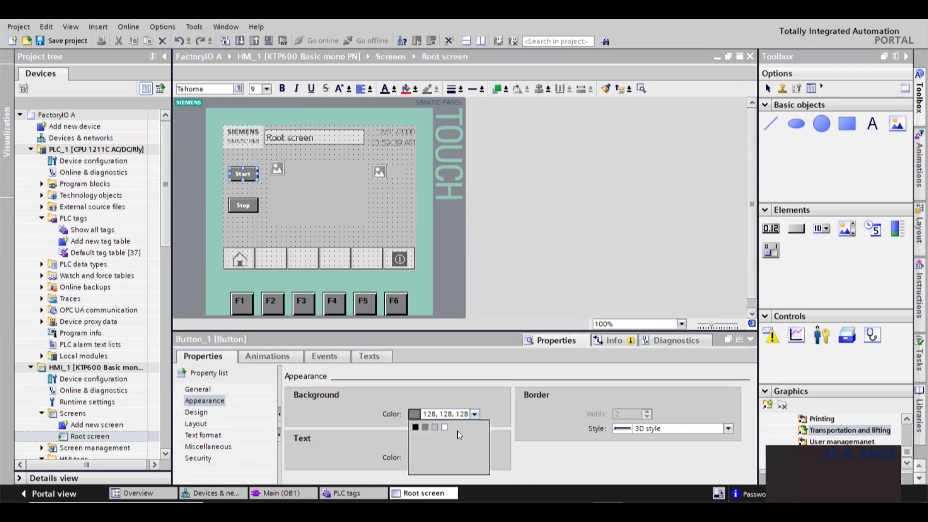
{"action": "left_click", "coordinate": [198, 413]}
{"action": "left_click", "coordinate": [198, 413]}
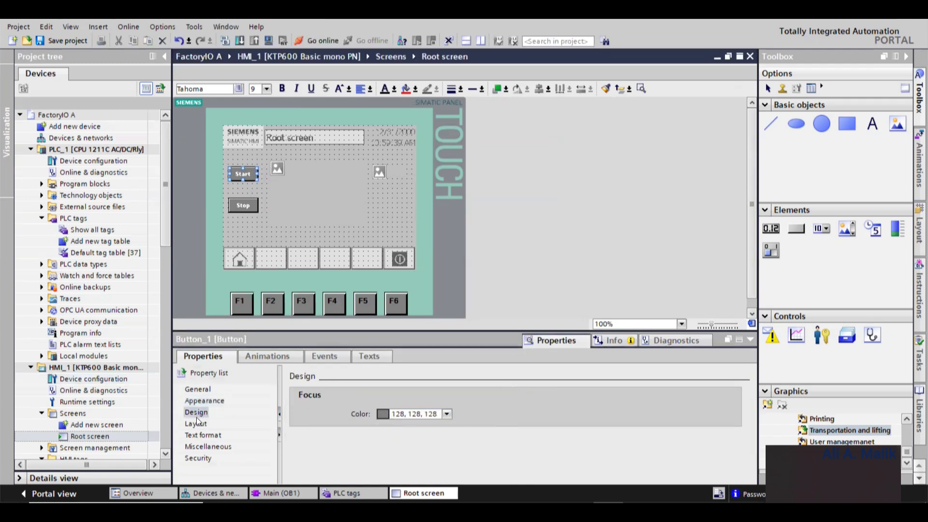
{"action": "left_click", "coordinate": [198, 389]}
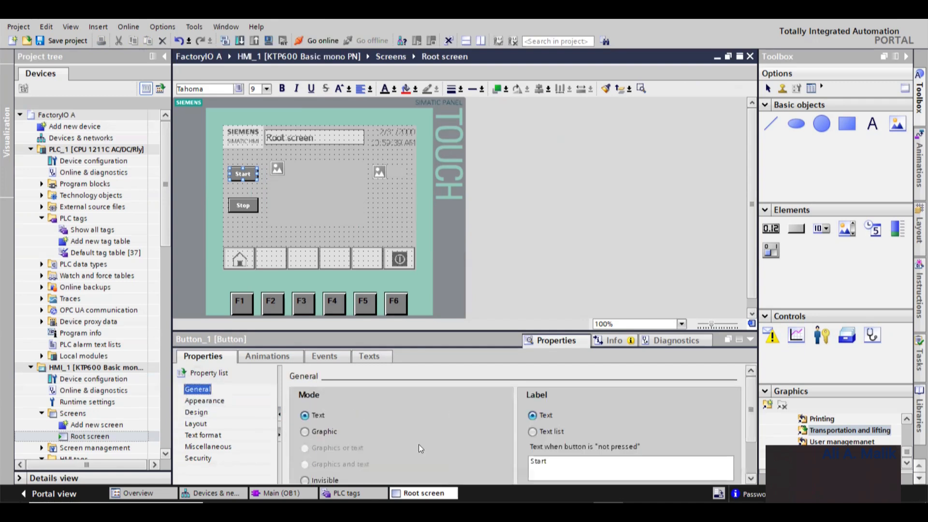
{"action": "left_click", "coordinate": [200, 427]}
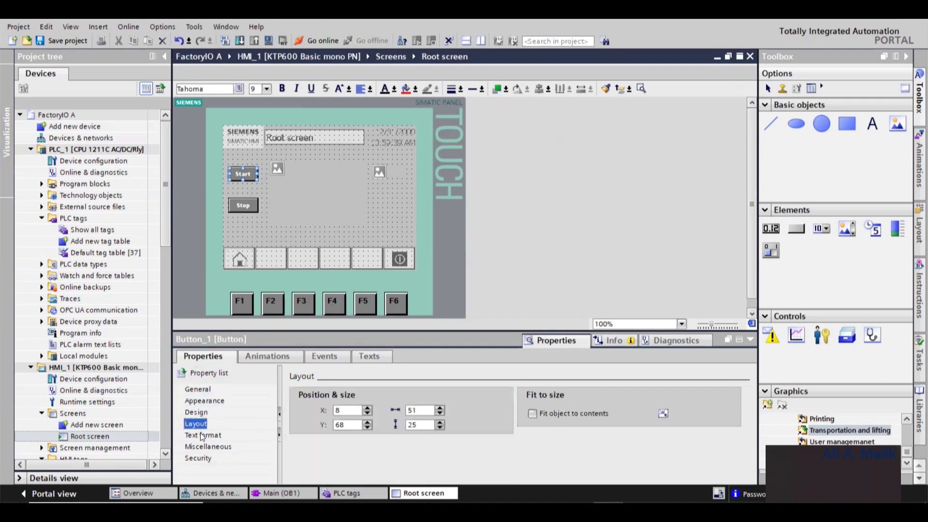
{"action": "left_click", "coordinate": [203, 435]}
{"action": "left_click", "coordinate": [204, 402]}
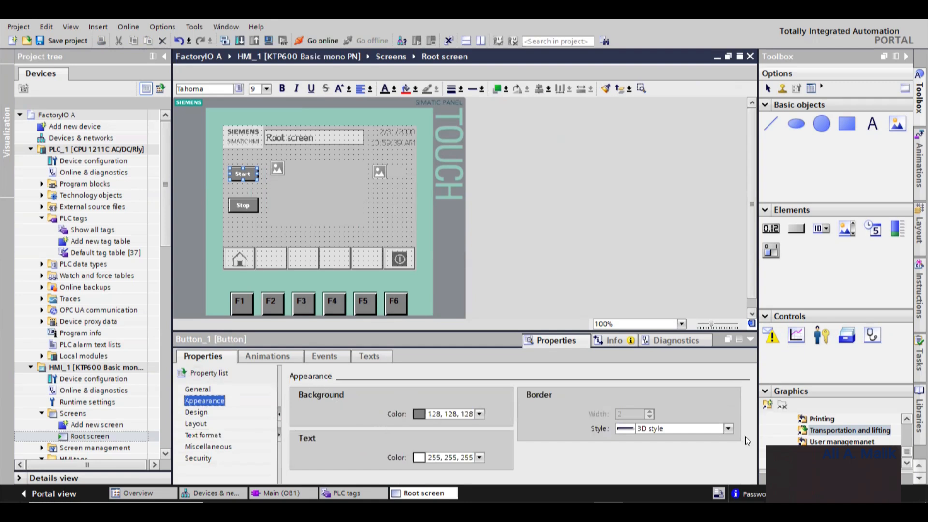
{"action": "left_click", "coordinate": [469, 458]}
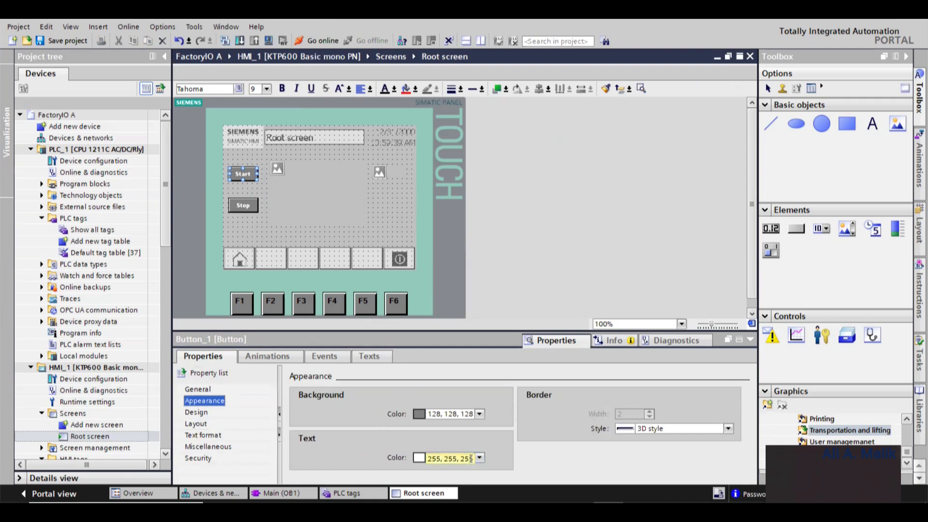
{"action": "left_click", "coordinate": [198, 389]}
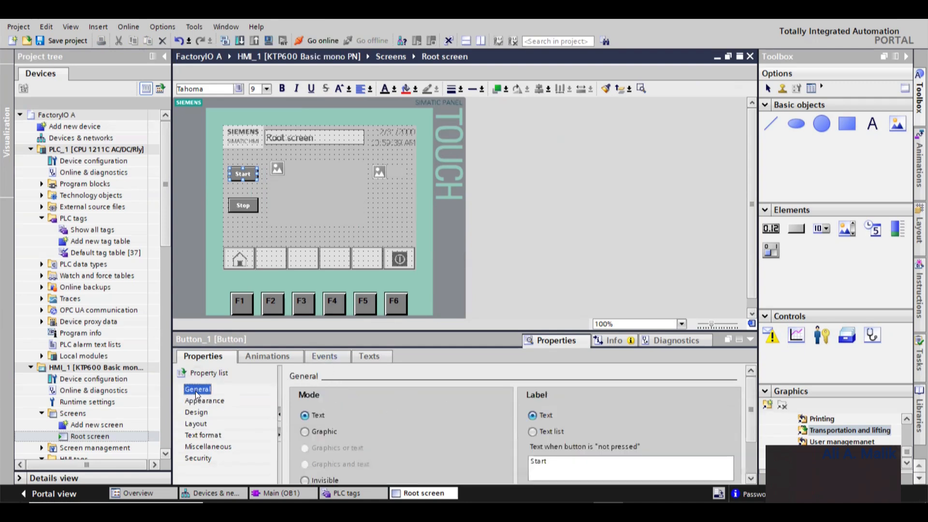
{"action": "scroll", "coordinate": [752, 453], "scroll_direction": "down", "scroll_amount": 3}
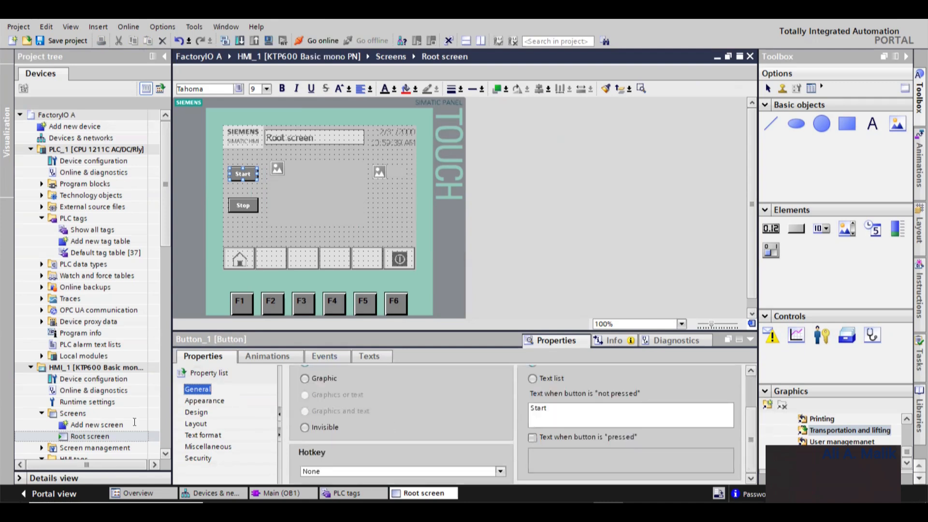
- Review the Start button's remaining property categories and its Events, Texts and Animations tabs
{"action": "left_click", "coordinate": [203, 402]}
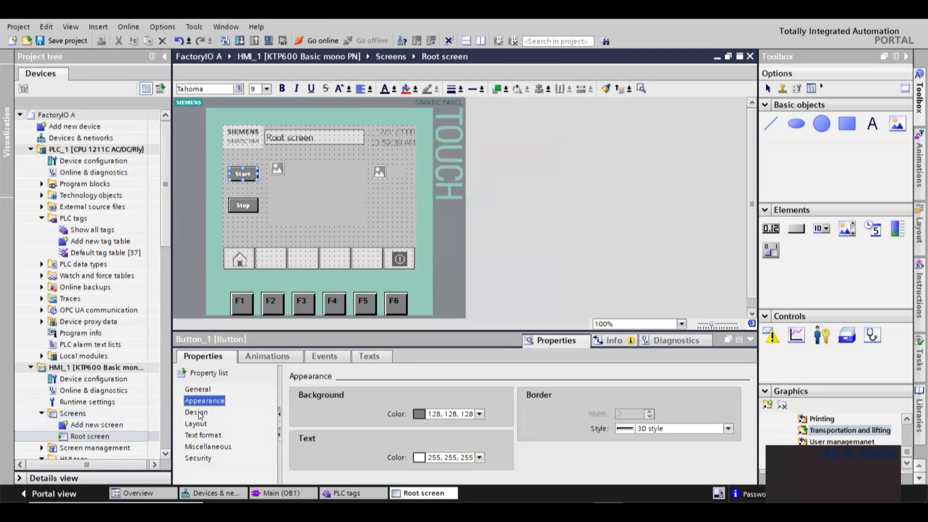
{"action": "left_click", "coordinate": [200, 414]}
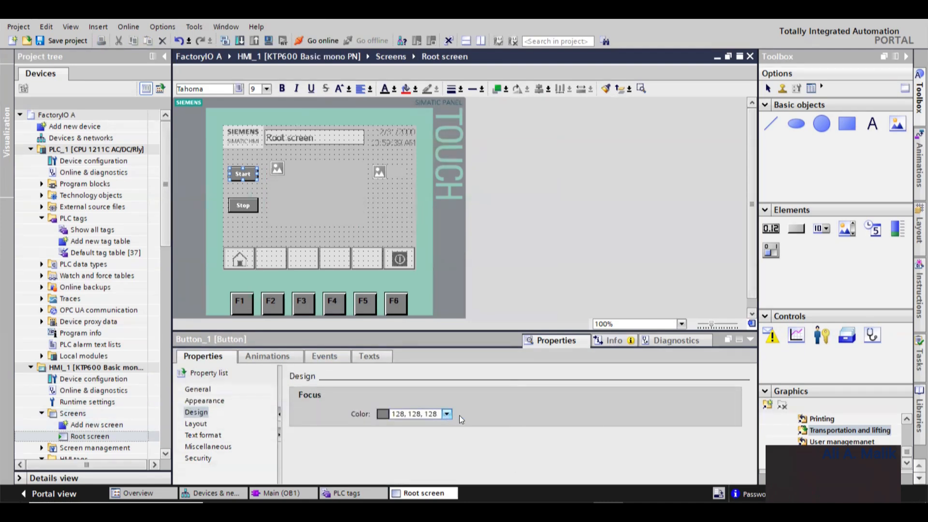
{"action": "left_click", "coordinate": [196, 425]}
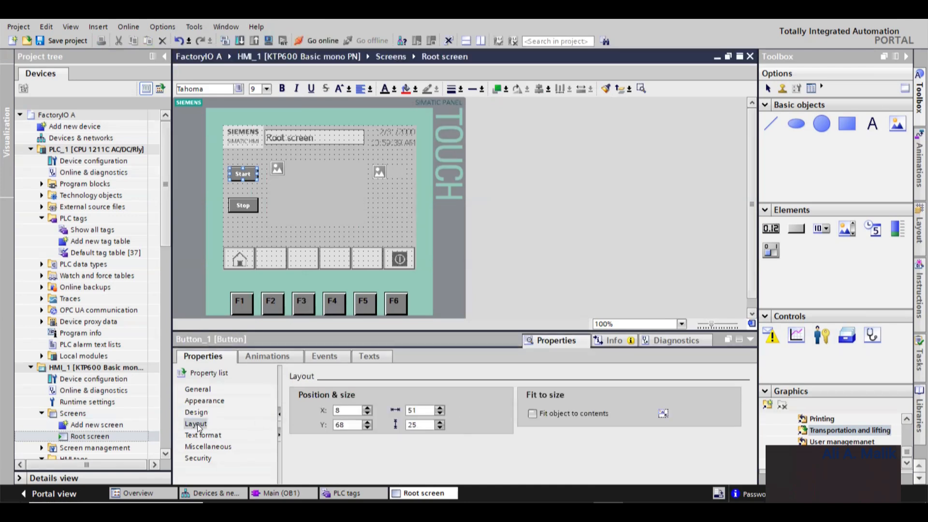
{"action": "left_click", "coordinate": [201, 436]}
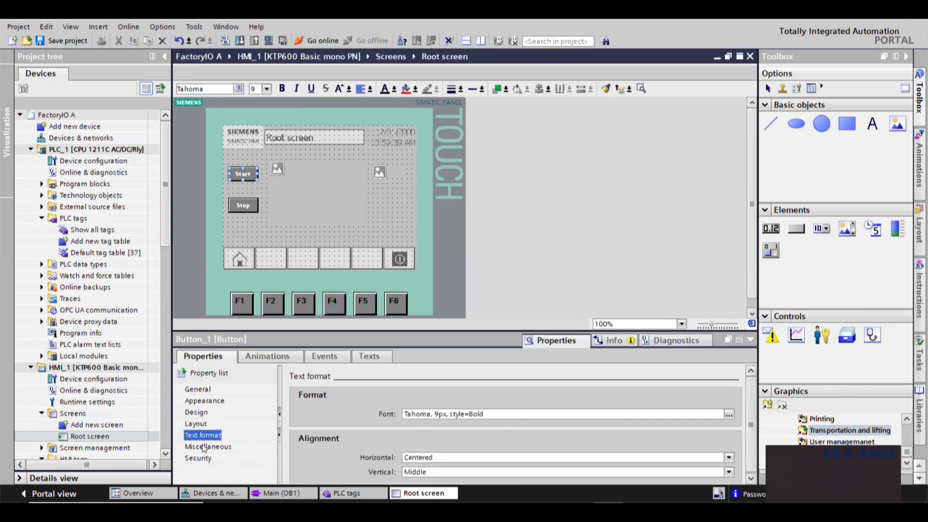
{"action": "left_click", "coordinate": [189, 448]}
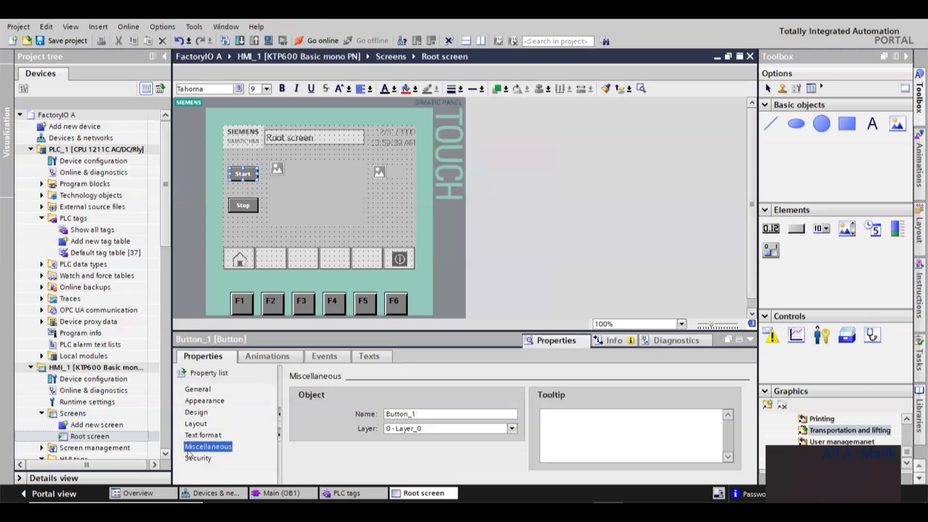
{"action": "left_click", "coordinate": [338, 355]}
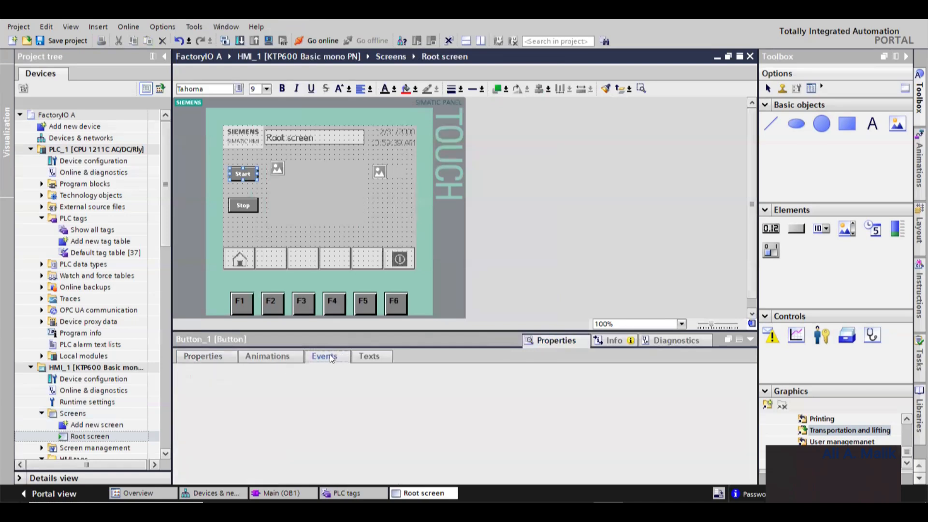
{"action": "left_click", "coordinate": [372, 356]}
{"action": "left_click", "coordinate": [267, 356]}
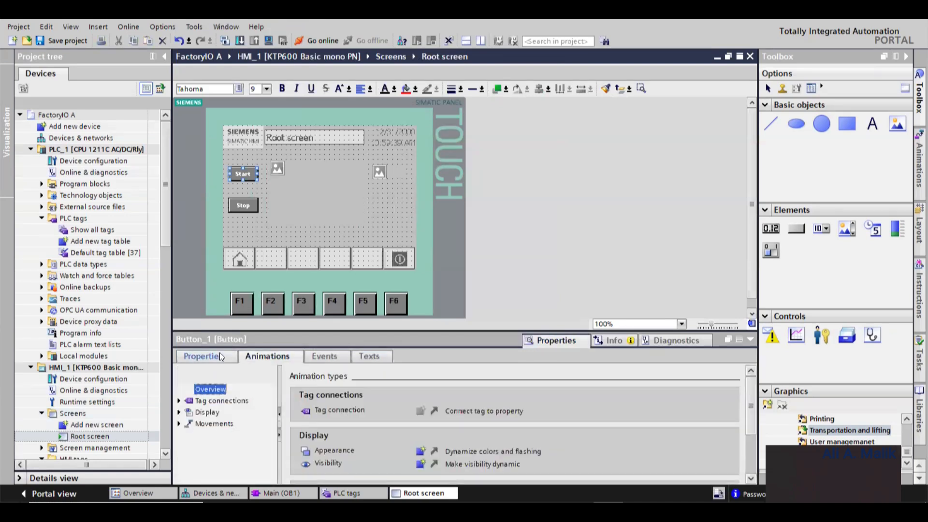
{"action": "left_click", "coordinate": [220, 356]}
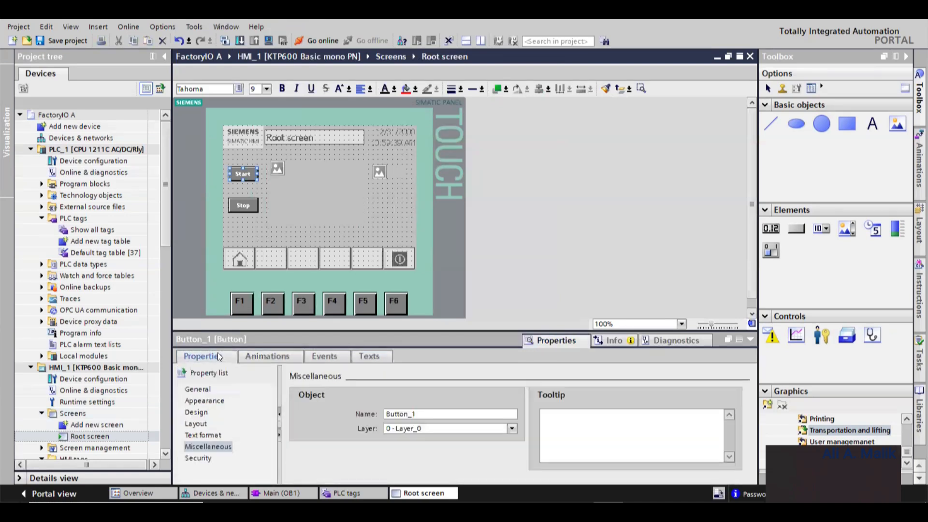
{"action": "left_click", "coordinate": [198, 390]}
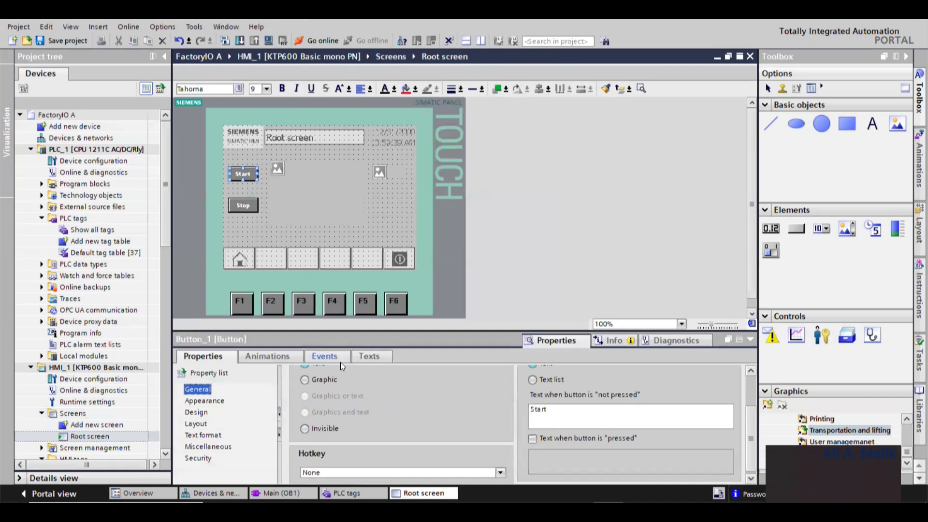
{"action": "scroll", "coordinate": [719, 413], "scroll_direction": "up", "scroll_amount": 2}
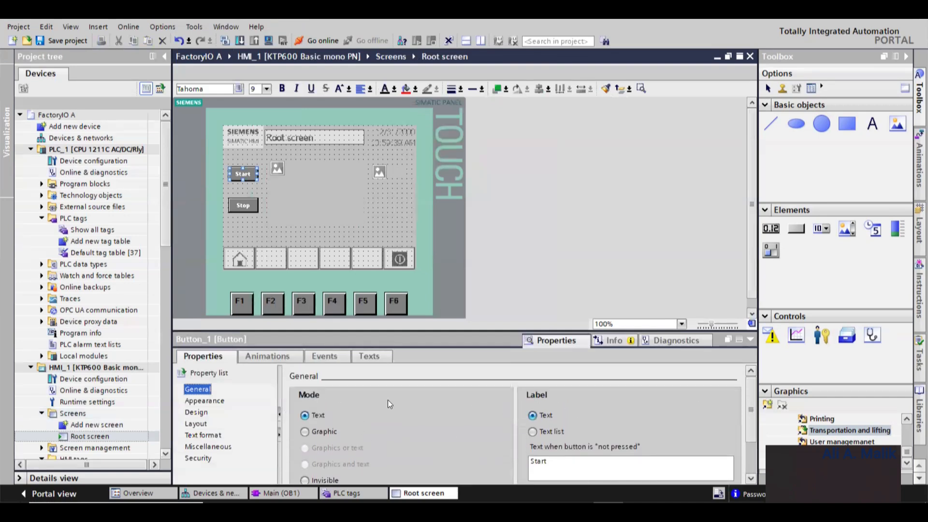
- Set the Start button's background color to light grey 192, 192, 192
{"action": "left_click", "coordinate": [222, 402]}
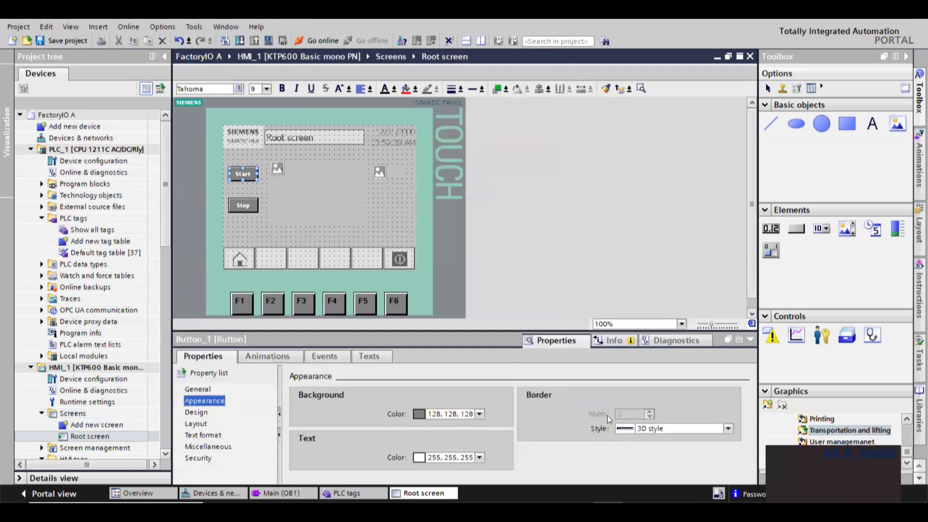
{"action": "left_click", "coordinate": [479, 414]}
{"action": "left_click", "coordinate": [439, 427]}
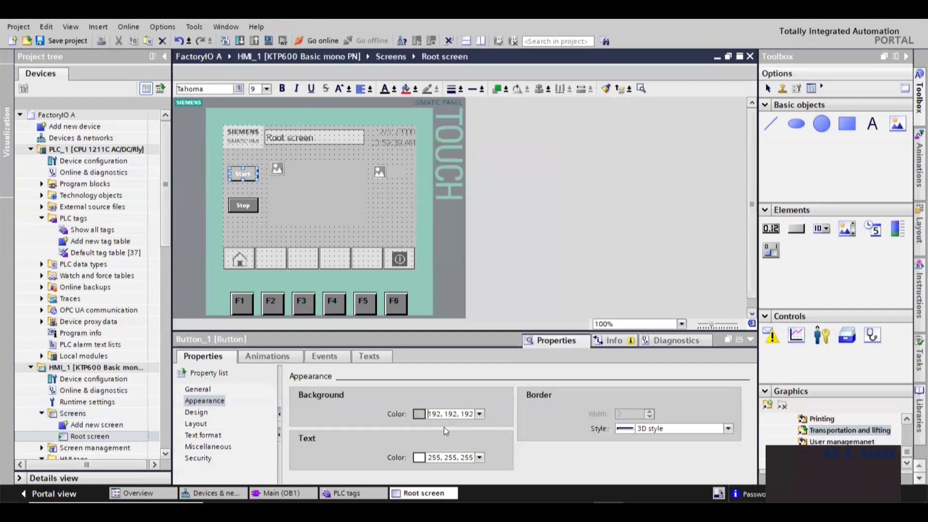
{"action": "left_click", "coordinate": [480, 414]}
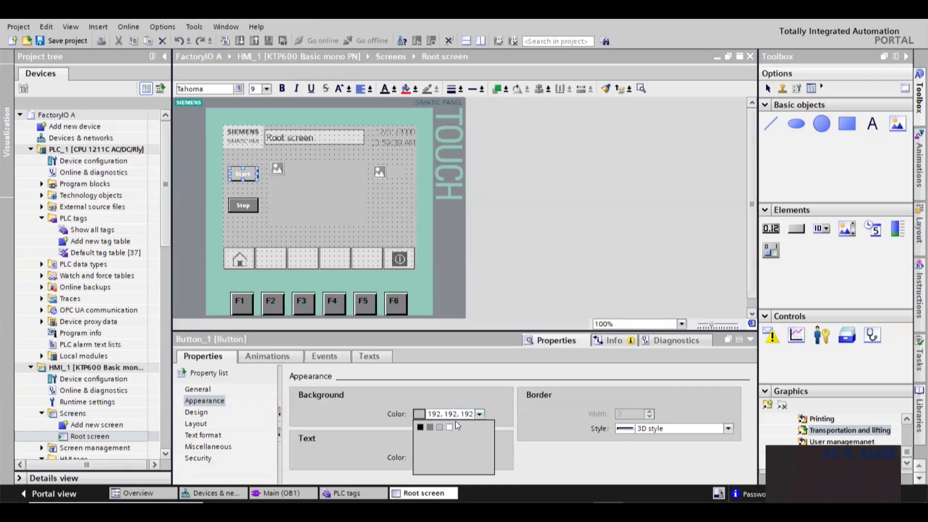
{"action": "left_click", "coordinate": [470, 394]}
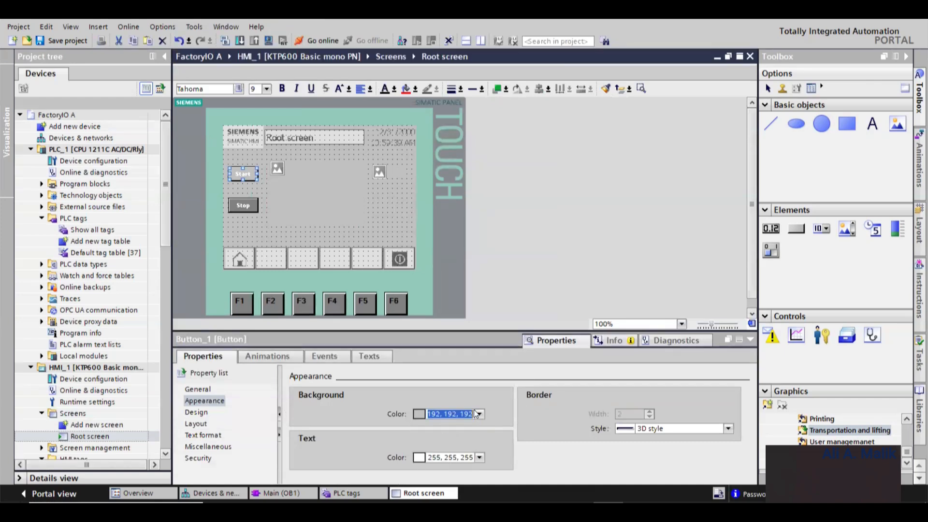
{"action": "left_click", "coordinate": [439, 414]}
{"action": "key", "text": "BackSpace"}
{"action": "type", "text": "0"}
{"action": "key", "text": "Return"}
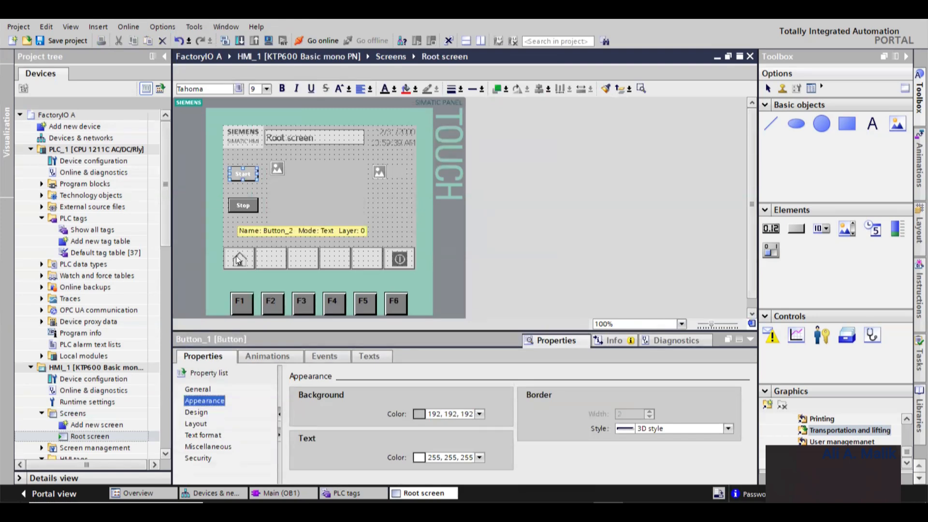
- Select the Stop button and review its General and Appearance properties
{"action": "left_click", "coordinate": [244, 208]}
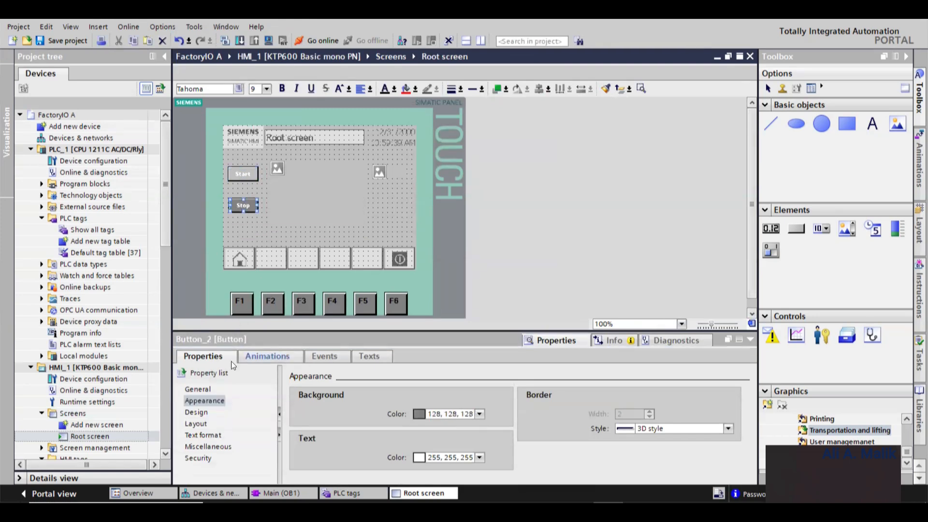
{"action": "left_click", "coordinate": [198, 389]}
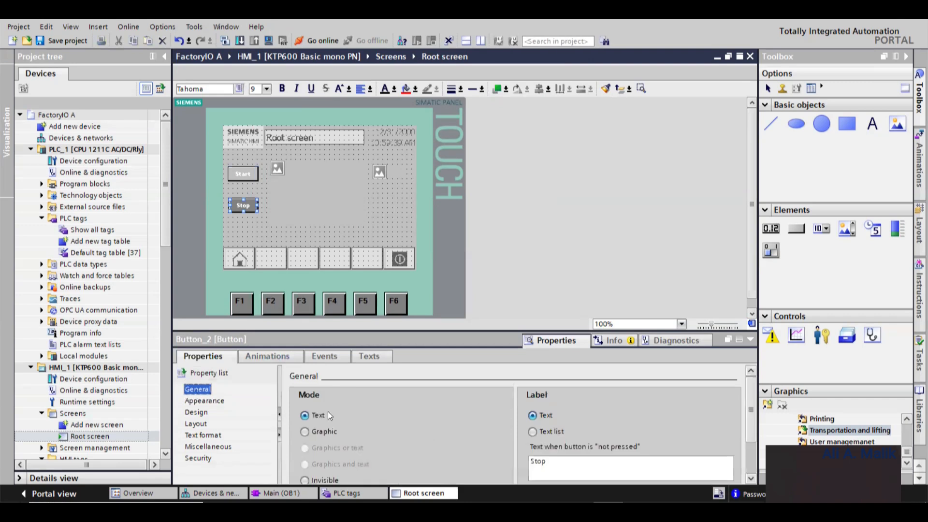
{"action": "left_click", "coordinate": [691, 440]}
{"action": "left_click_drag", "start_coordinate": [750, 422], "coordinate": [751, 464]}
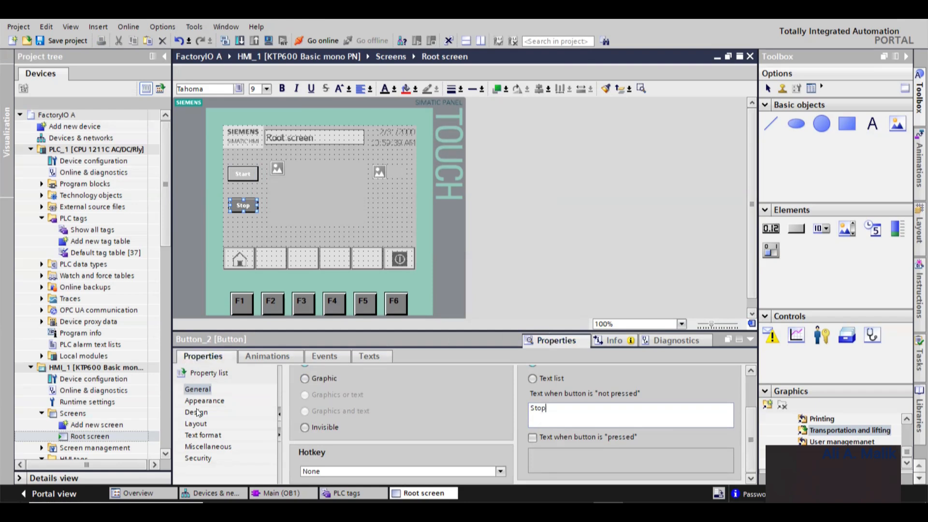
{"action": "left_click", "coordinate": [198, 389]}
{"action": "left_click", "coordinate": [203, 401]}
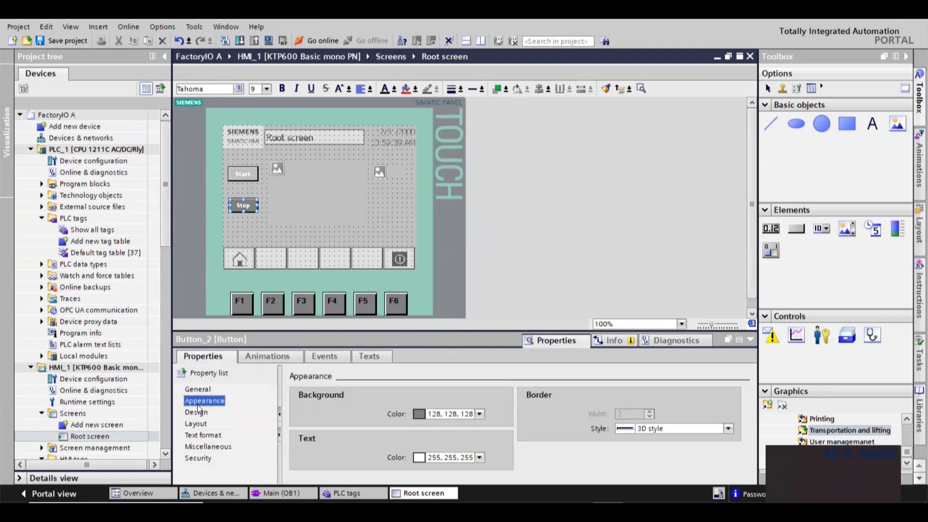
- Change the HMI device to a 7" KTP700 Basic PN, 6AV2 123-2GB03-0AX0, and reopen the Root screen
{"action": "left_click", "coordinate": [95, 139]}
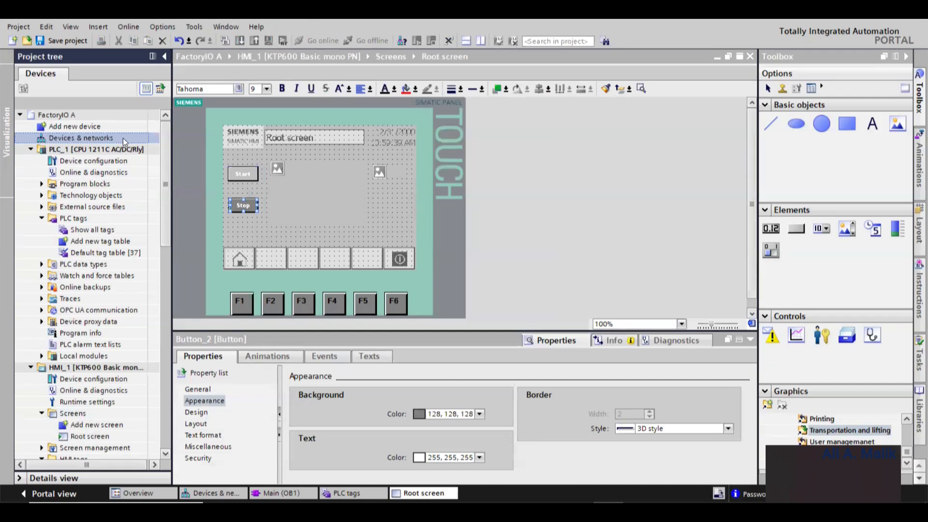
{"action": "double_click", "coordinate": [86, 140]}
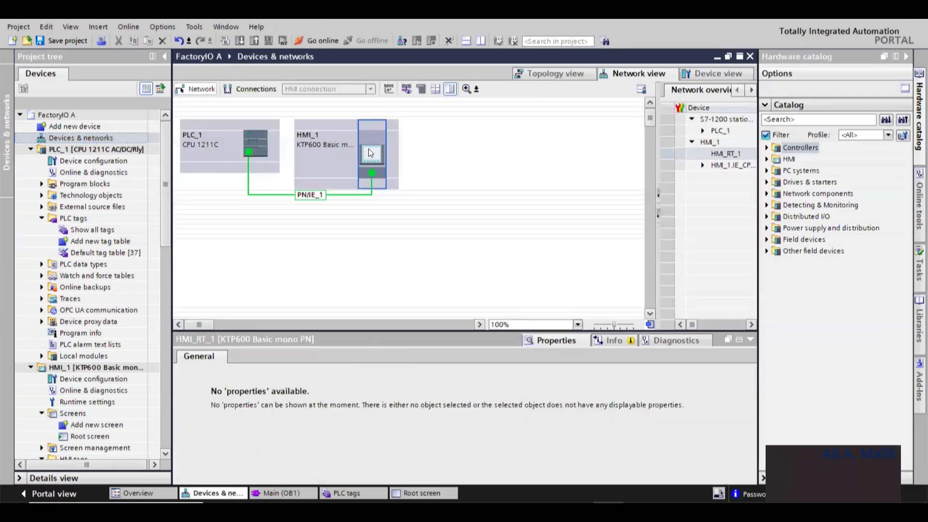
{"action": "right_click", "coordinate": [368, 149]}
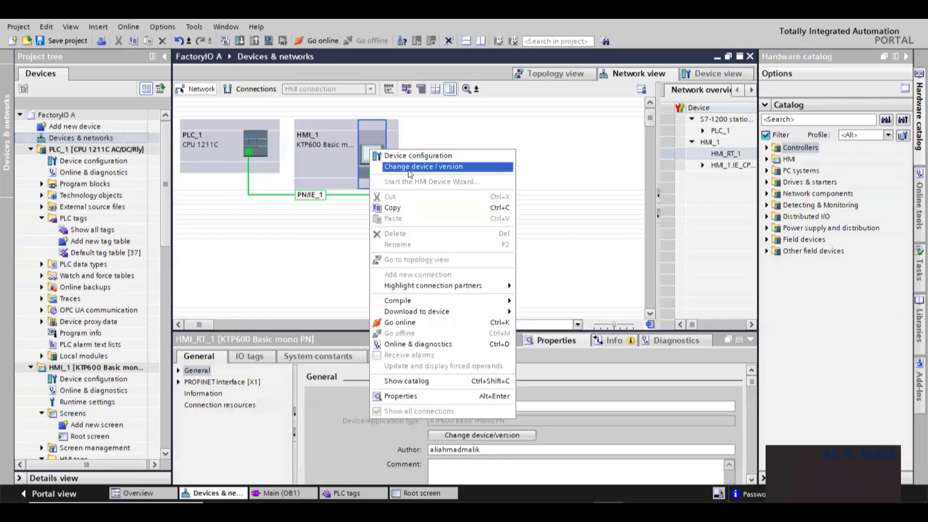
{"action": "left_click", "coordinate": [412, 166]}
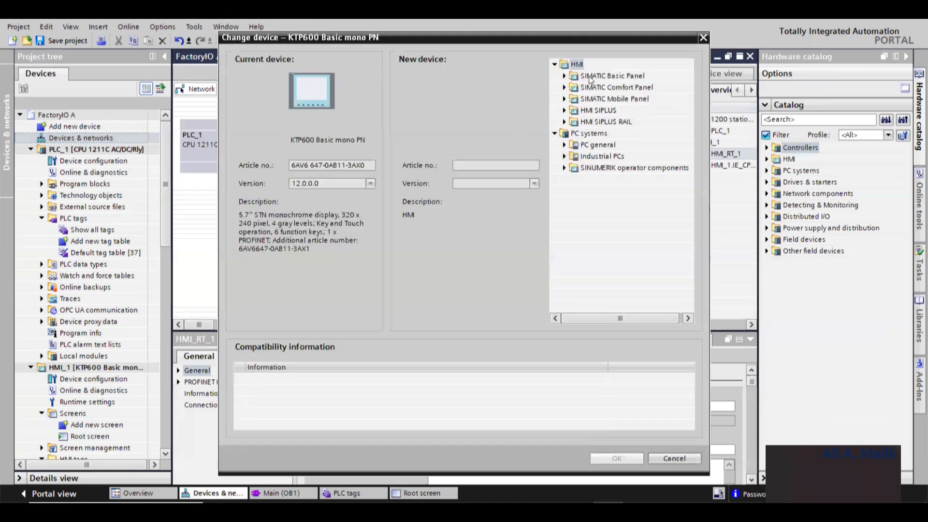
{"action": "left_click", "coordinate": [566, 75]}
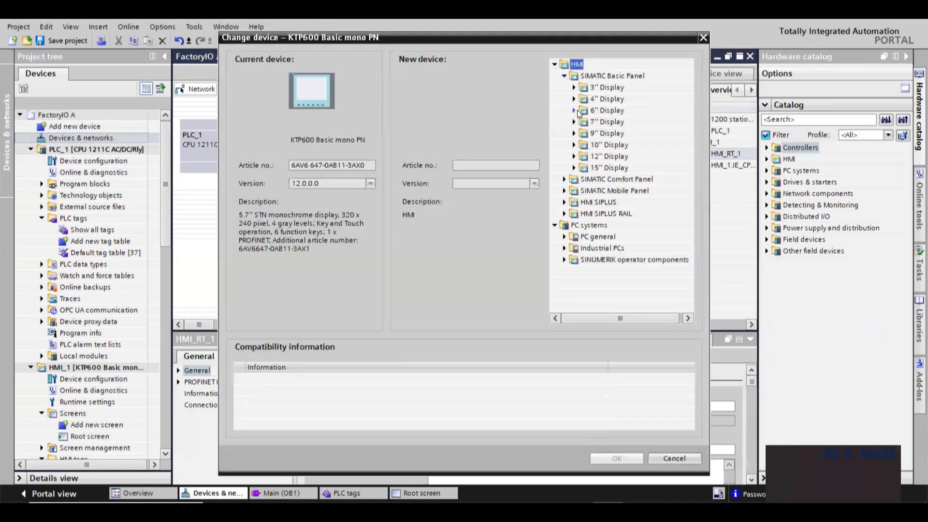
{"action": "left_click", "coordinate": [574, 121]}
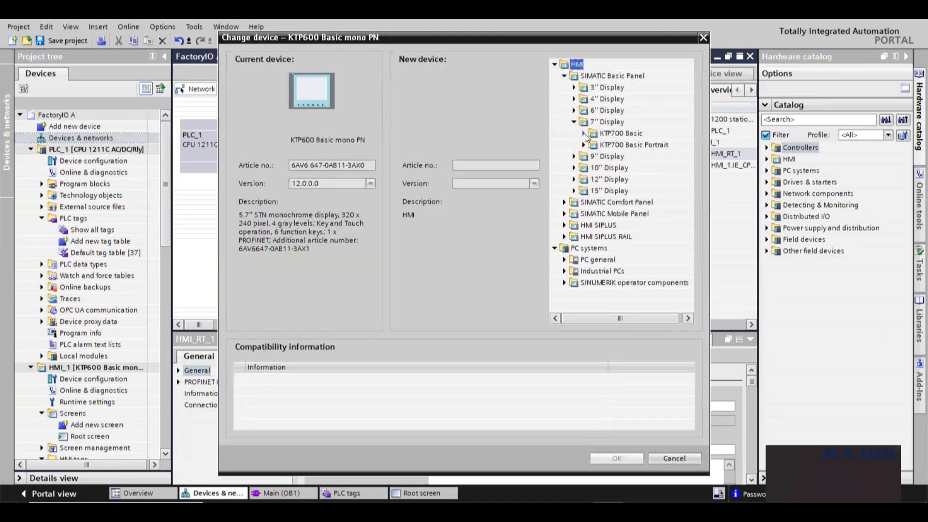
{"action": "left_click", "coordinate": [584, 134]}
{"action": "left_click", "coordinate": [624, 156]}
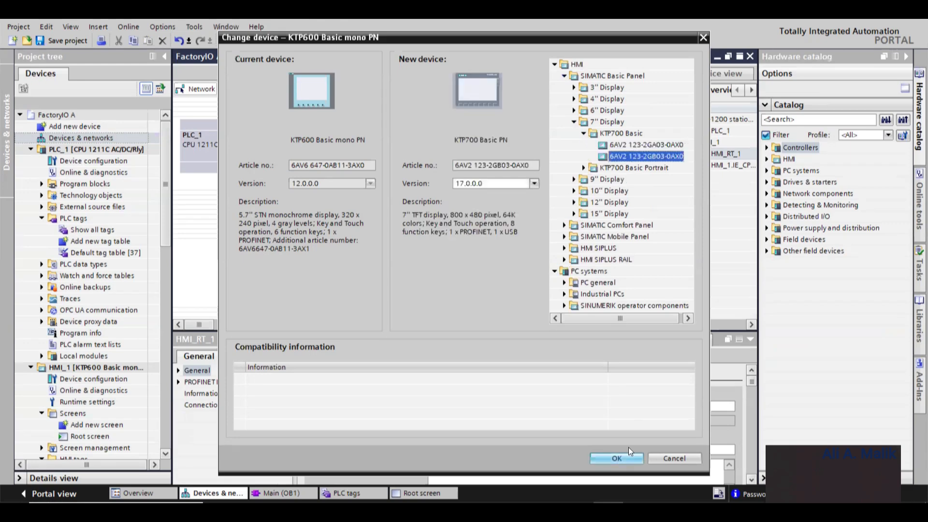
{"action": "left_click", "coordinate": [599, 458]}
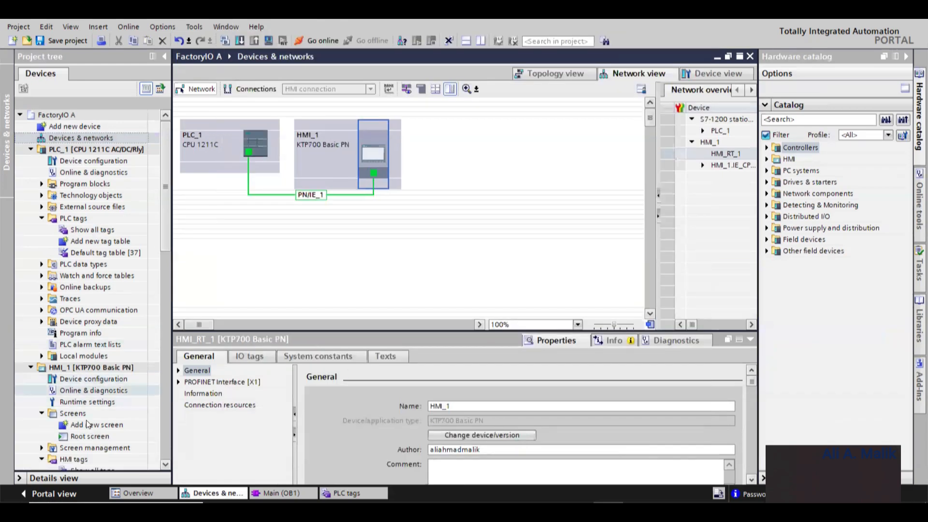
{"action": "double_click", "coordinate": [82, 436]}
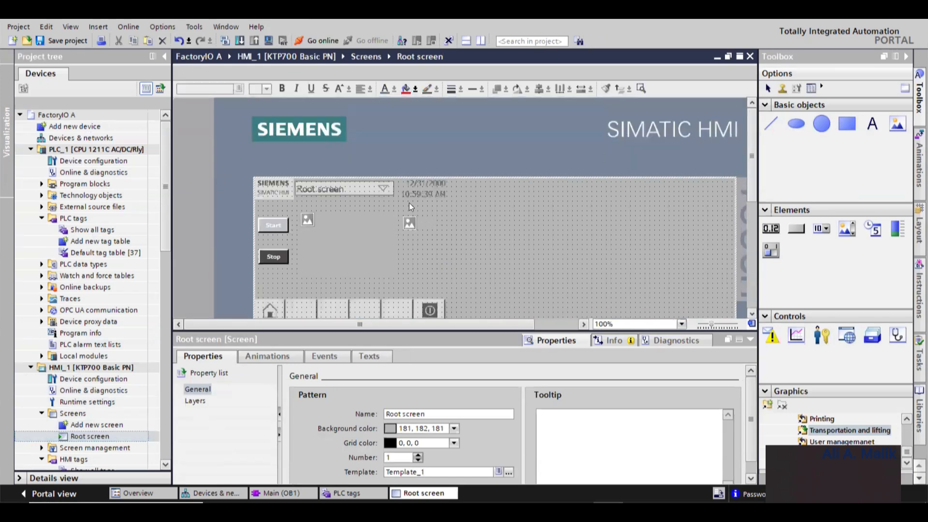
- Set the Start button's background color to red
{"action": "left_click", "coordinate": [272, 234]}
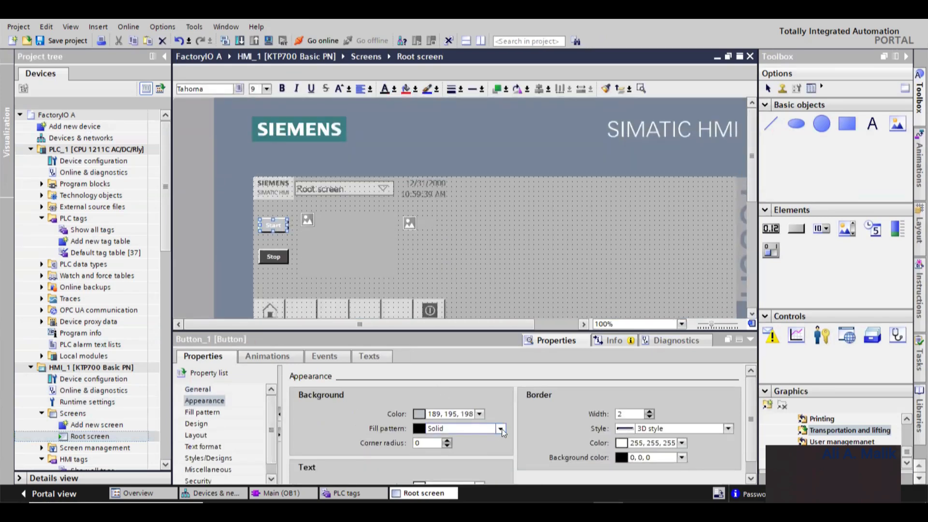
{"action": "left_click", "coordinate": [500, 428]}
{"action": "left_click", "coordinate": [480, 414]}
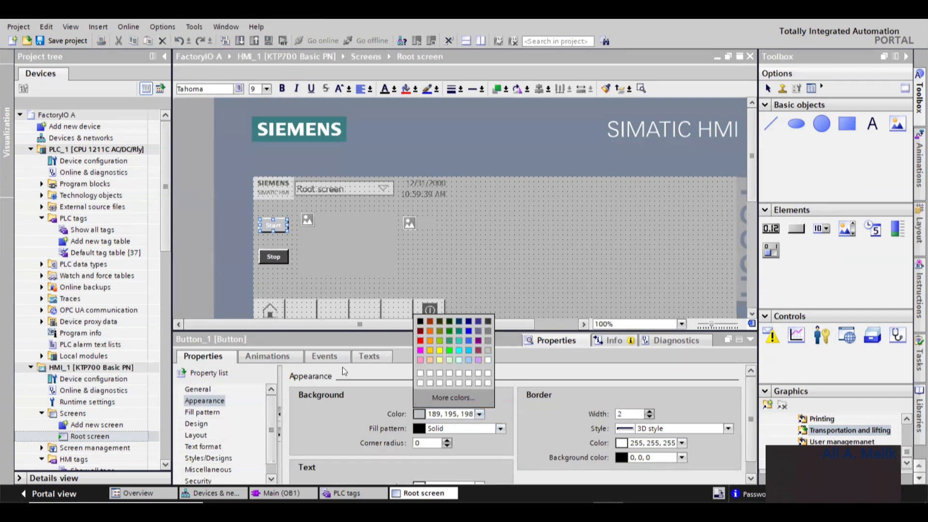
{"action": "left_click", "coordinate": [368, 374]}
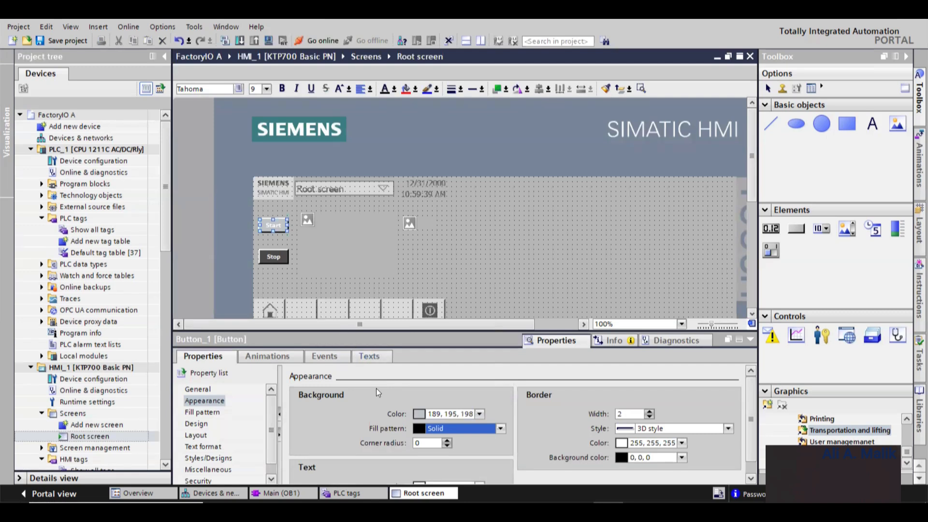
{"action": "left_click", "coordinate": [480, 413]}
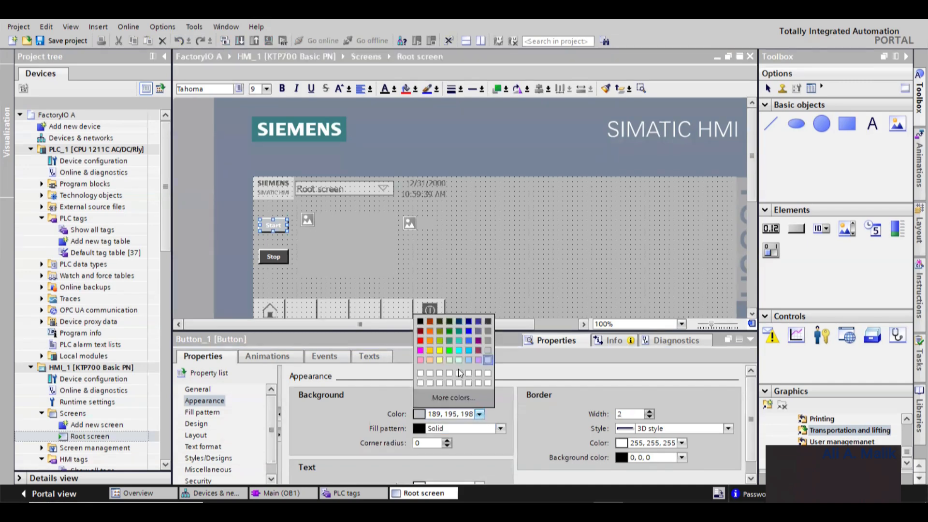
{"action": "left_click", "coordinate": [421, 335]}
{"action": "left_click", "coordinate": [557, 233]}
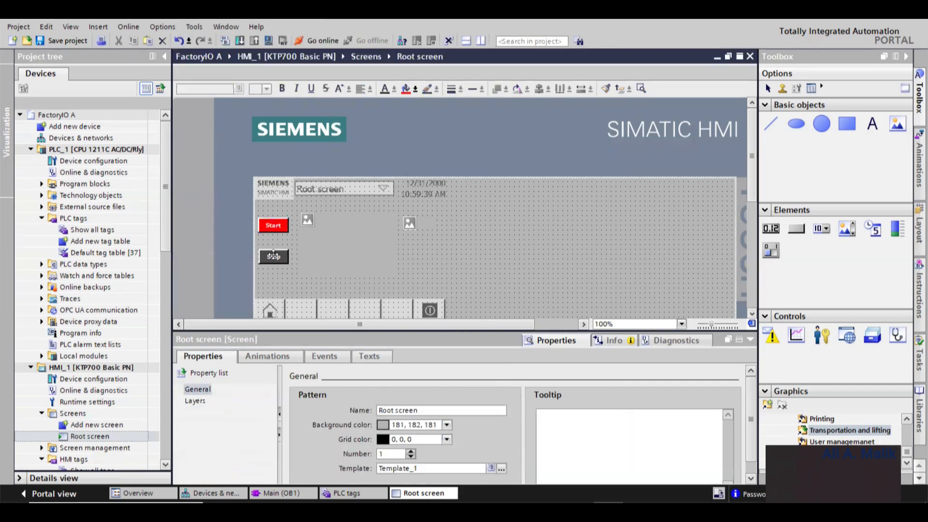
- Set the Stop button's background color to blue
{"action": "scroll", "coordinate": [272, 170], "scroll_direction": "down", "scroll_amount": 3}
{"action": "scroll", "coordinate": [283, 243], "scroll_direction": "up", "scroll_amount": 3}
{"action": "left_click", "coordinate": [273, 256]}
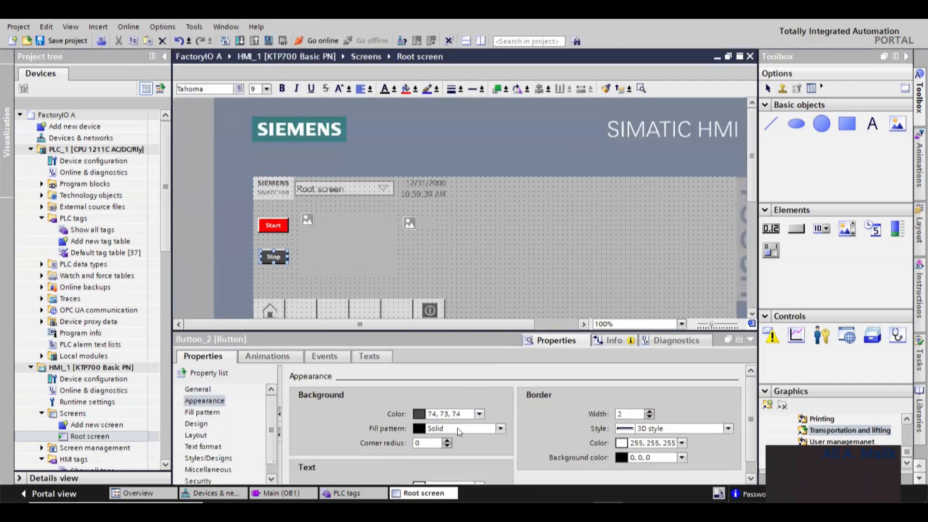
{"action": "left_click", "coordinate": [480, 414]}
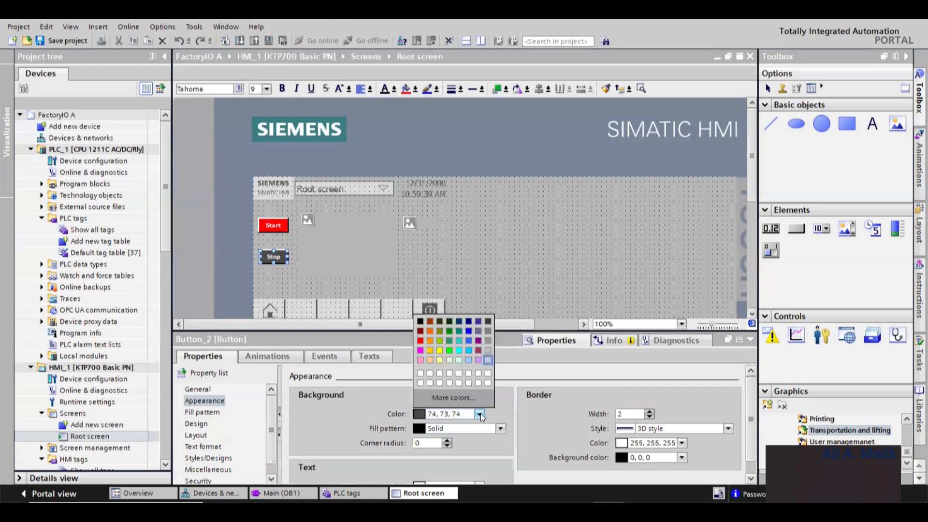
{"action": "left_click", "coordinate": [469, 340]}
{"action": "left_click", "coordinate": [333, 277]}
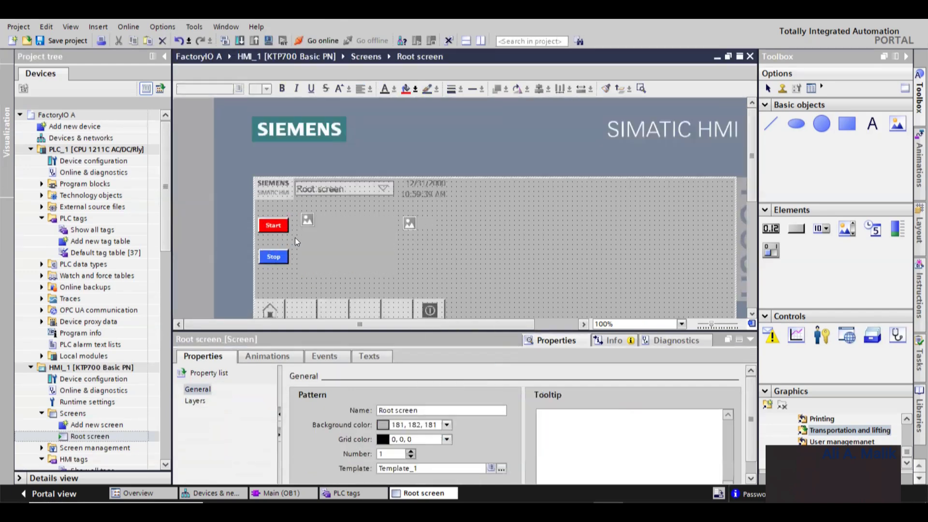
- Enlarge the first graphic view and delete the second graphic view from the Root screen
{"action": "left_click", "coordinate": [366, 225]}
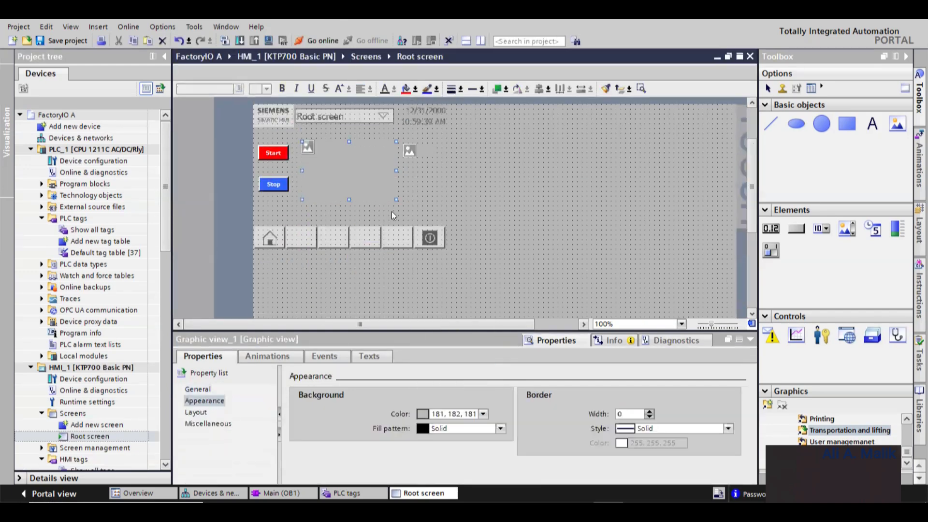
{"action": "left_click_drag", "start_coordinate": [395, 198], "coordinate": [662, 307]}
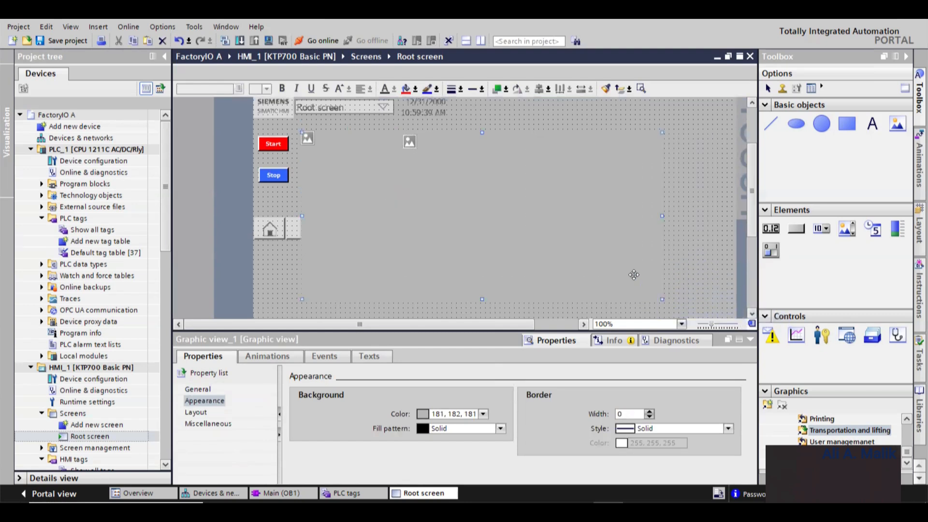
{"action": "left_click", "coordinate": [421, 143]}
{"action": "key", "text": "Delete"}
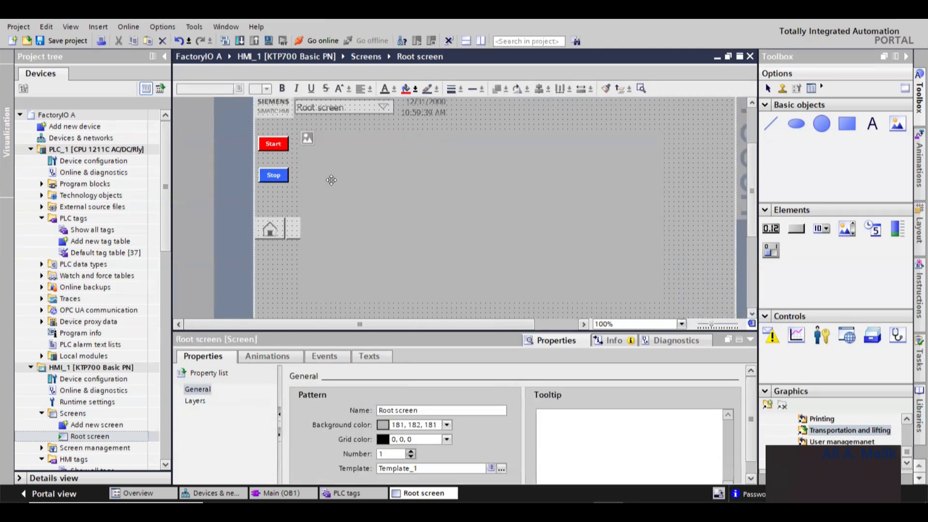
- Enlarge the graphic view further toward the lower right of the screen
{"action": "left_click", "coordinate": [274, 175]}
{"action": "left_click", "coordinate": [292, 229]}
{"action": "scroll", "coordinate": [403, 203], "scroll_direction": "down", "scroll_amount": 3}
{"action": "left_click", "coordinate": [517, 180]}
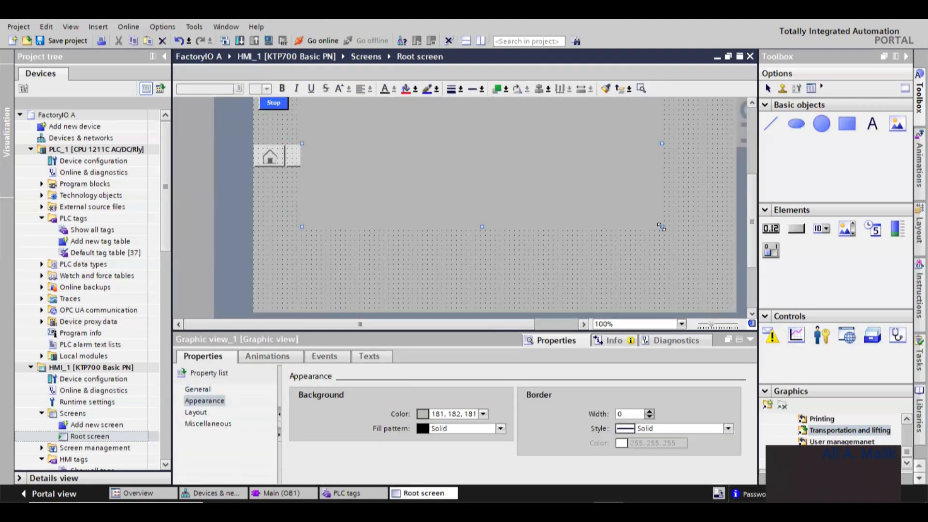
{"action": "mouse_move", "coordinate": [662, 227]}
{"action": "left_mouse_down"}
{"action": "mouse_move", "coordinate": [707, 273]}
{"action": "mouse_move", "coordinate": [694, 260]}
{"action": "left_mouse_up"}
- Draw a small circle on the Root screen below the home button
{"action": "left_click", "coordinate": [821, 124]}
{"action": "scroll", "coordinate": [578, 210], "scroll_direction": "up", "scroll_amount": 3}
{"action": "scroll", "coordinate": [542, 193], "scroll_direction": "down", "scroll_amount": 3}
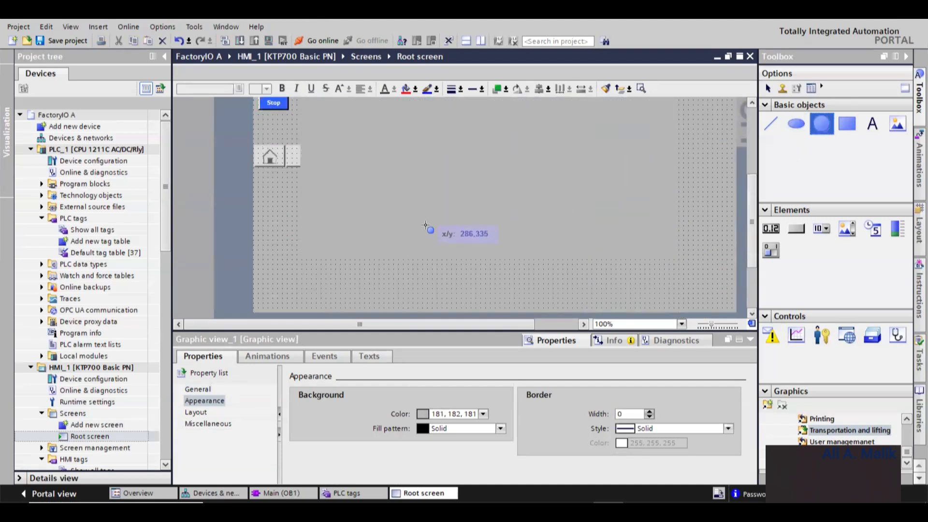
{"action": "mouse_move", "coordinate": [288, 268]}
{"action": "left_mouse_down"}
{"action": "mouse_move", "coordinate": [313, 297]}
{"action": "mouse_move", "coordinate": [334, 283]}
{"action": "left_mouse_up"}
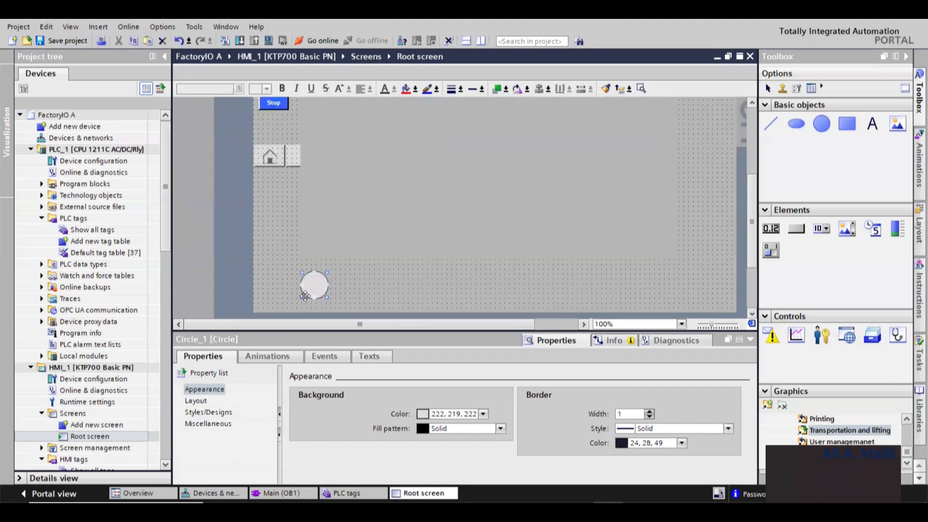
- Add the InvertBit function to the Start button's Press event
{"action": "scroll", "coordinate": [316, 289], "scroll_direction": "up", "scroll_amount": 3}
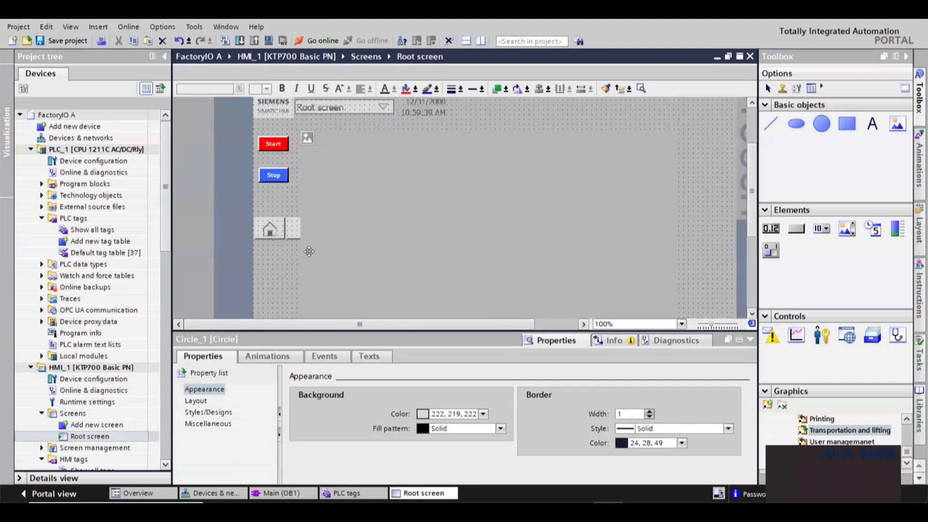
{"action": "left_click", "coordinate": [275, 147]}
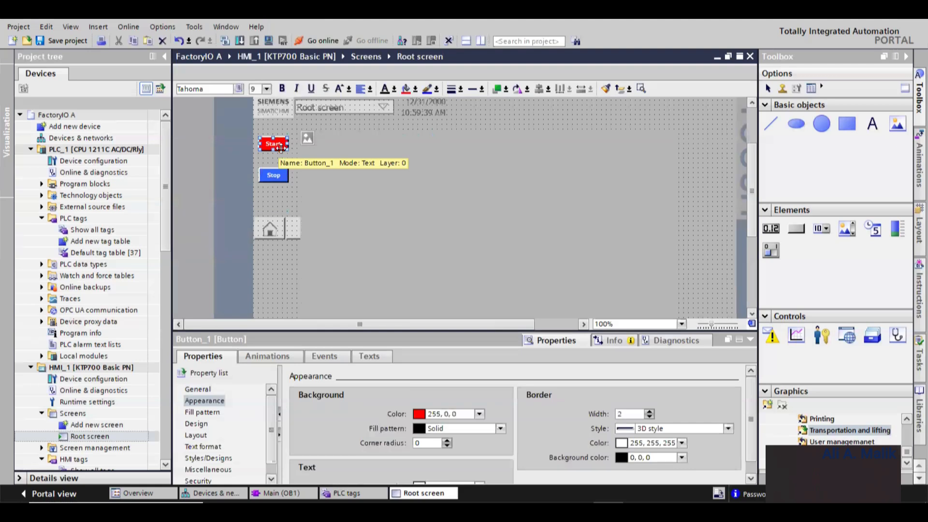
{"action": "right_click", "coordinate": [279, 146]}
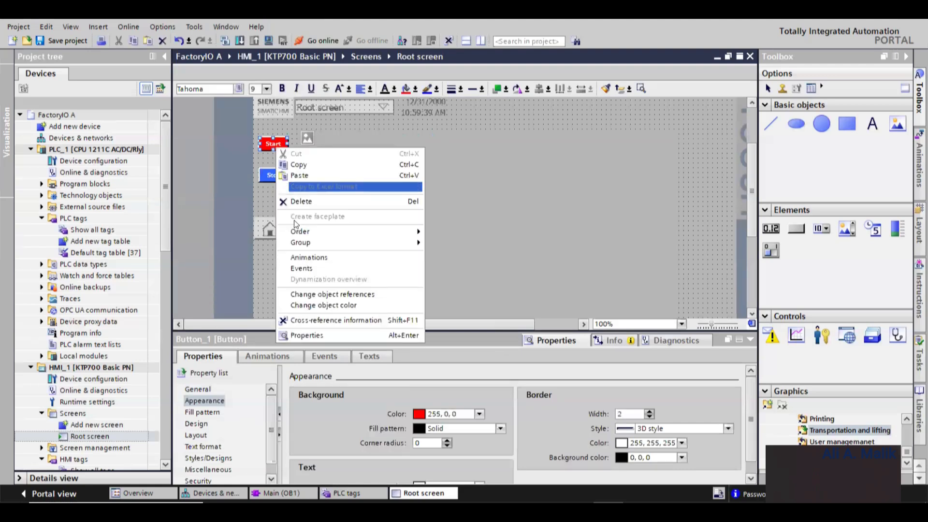
{"action": "left_click", "coordinate": [310, 332]}
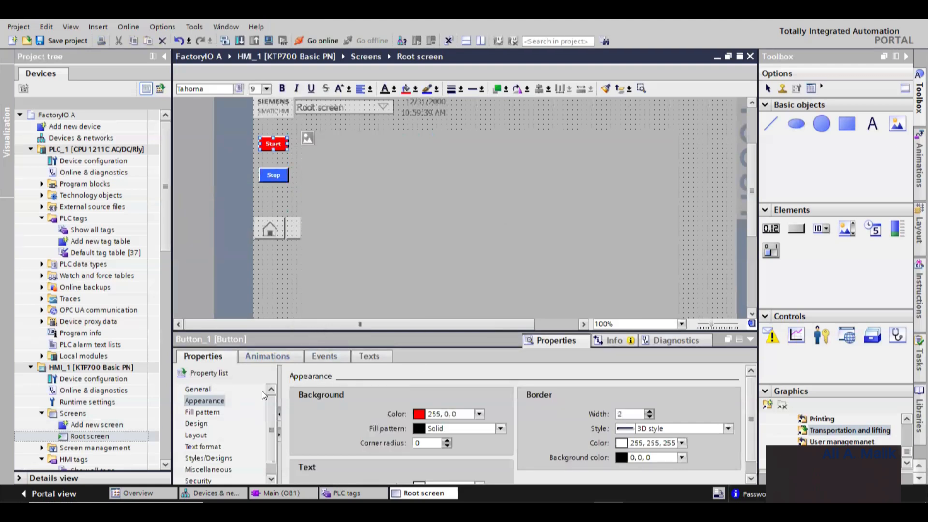
{"action": "left_click", "coordinate": [324, 356]}
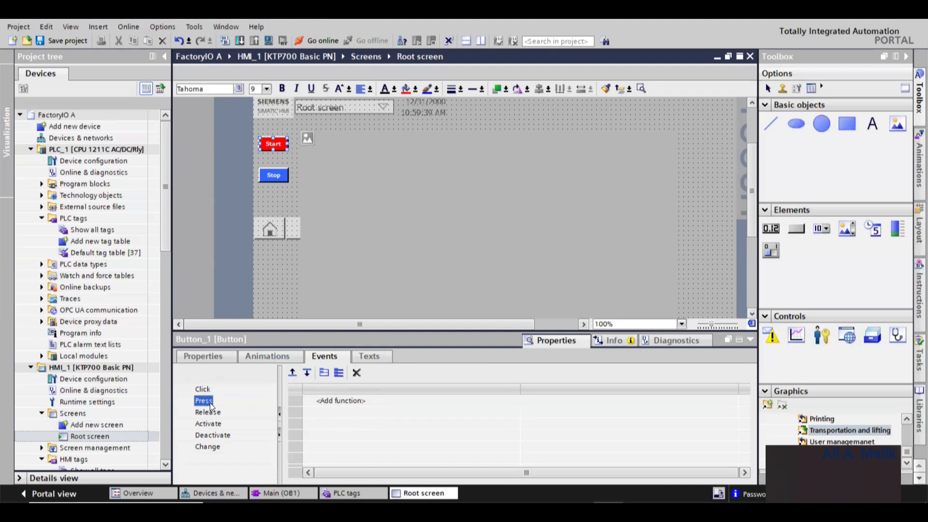
{"action": "left_click", "coordinate": [348, 401]}
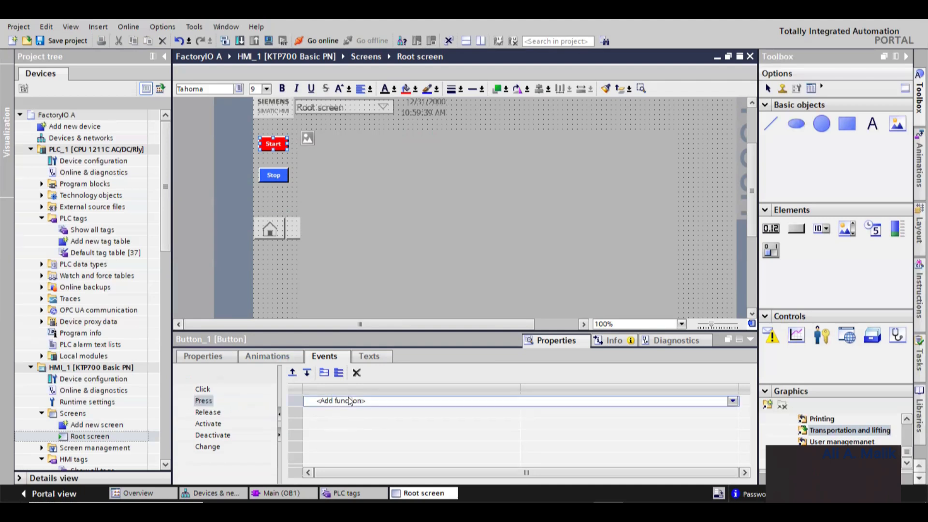
{"action": "left_click", "coordinate": [734, 400]}
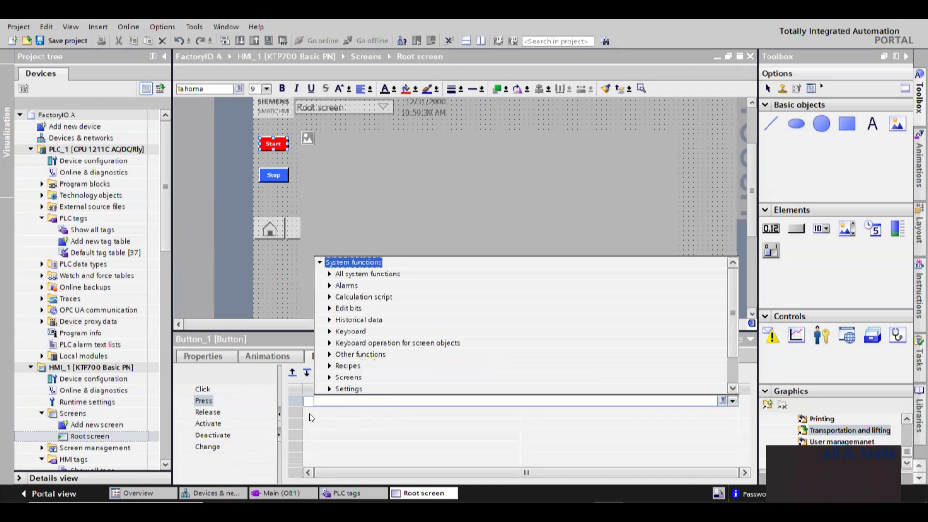
{"action": "left_click", "coordinate": [337, 403]}
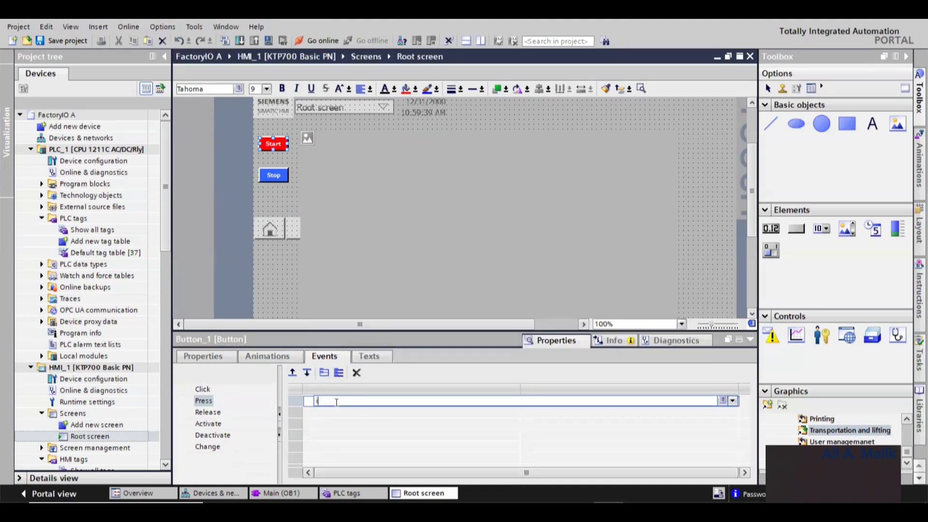
{"action": "type", "text": "inver"}
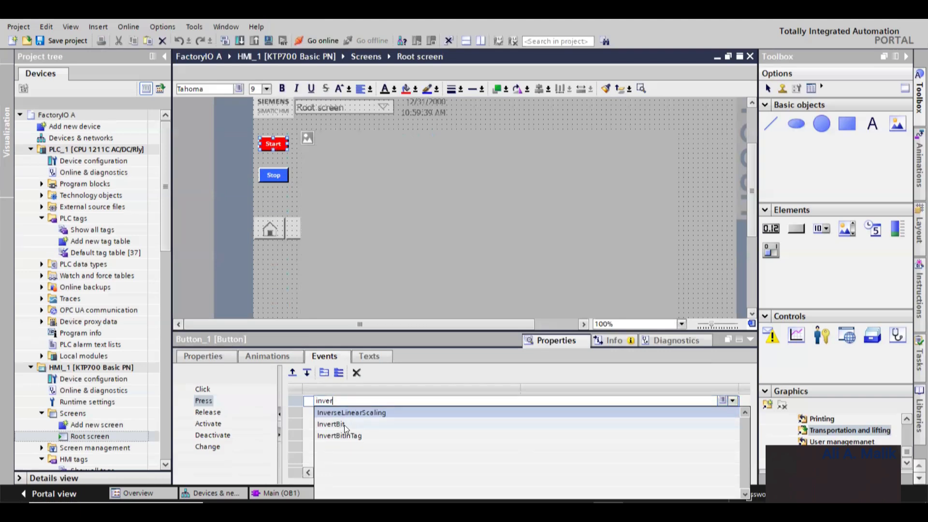
{"action": "left_click", "coordinate": [344, 425]}
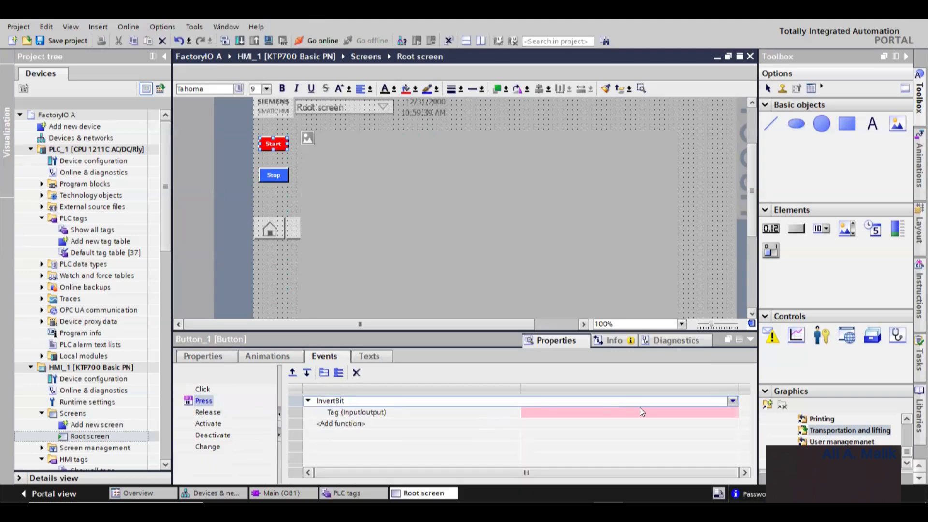
- Assign Tag_1 as the InvertBit function's input/output tag
{"action": "left_click", "coordinate": [728, 413]}
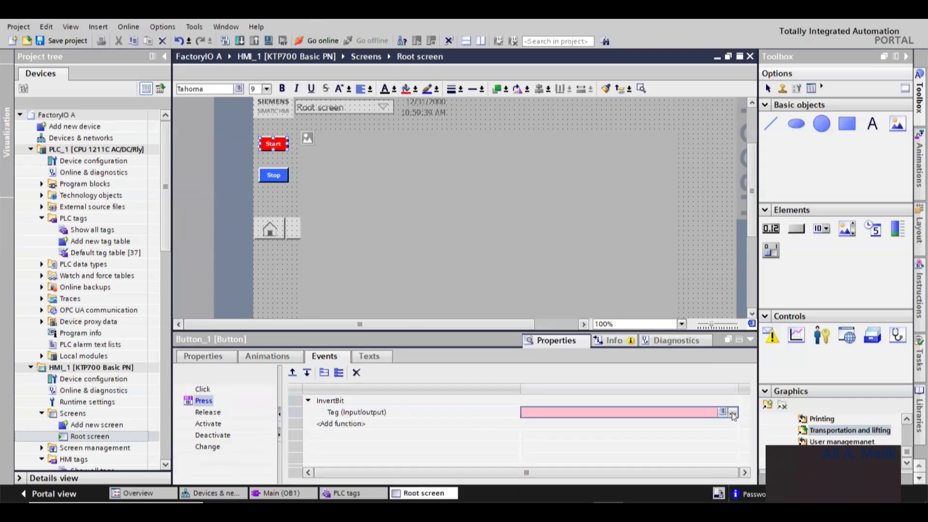
{"action": "left_click", "coordinate": [733, 414]}
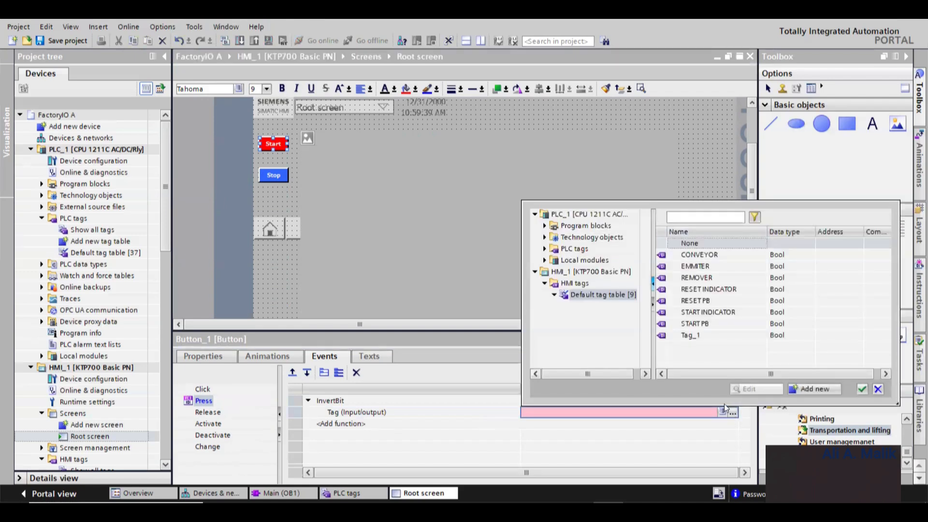
{"action": "left_click", "coordinate": [687, 336]}
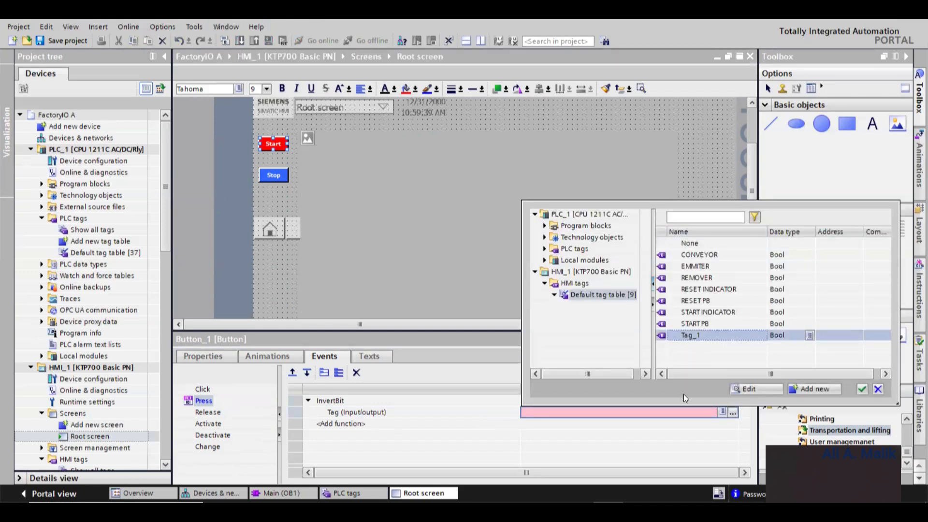
{"action": "left_click", "coordinate": [861, 390]}
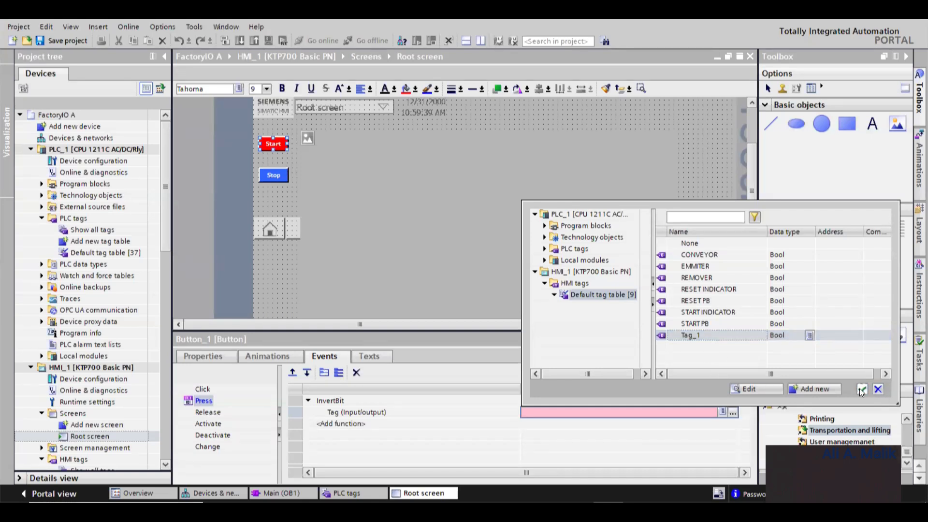
{"action": "left_click", "coordinate": [861, 389]}
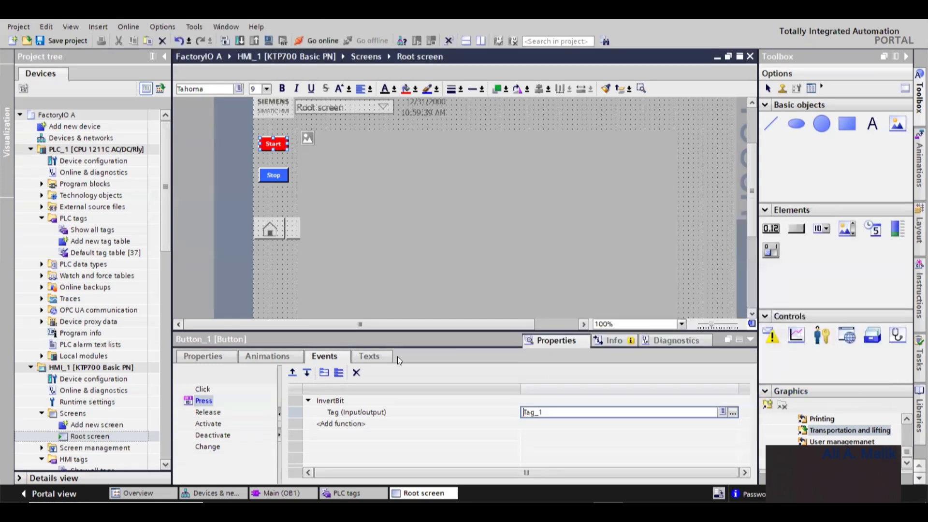
- Open the PLC tag table and inspect Tag_1's entry
{"action": "double_click", "coordinate": [75, 229]}
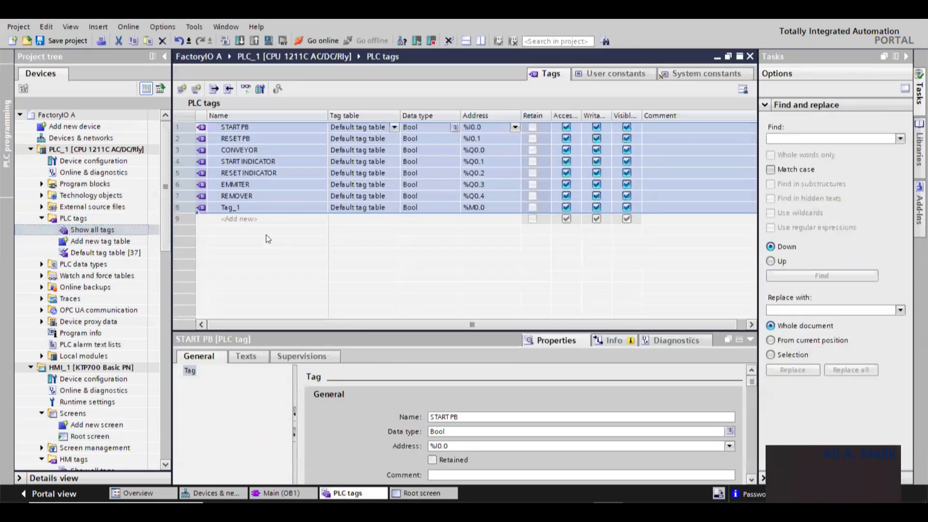
{"action": "left_click", "coordinate": [285, 207]}
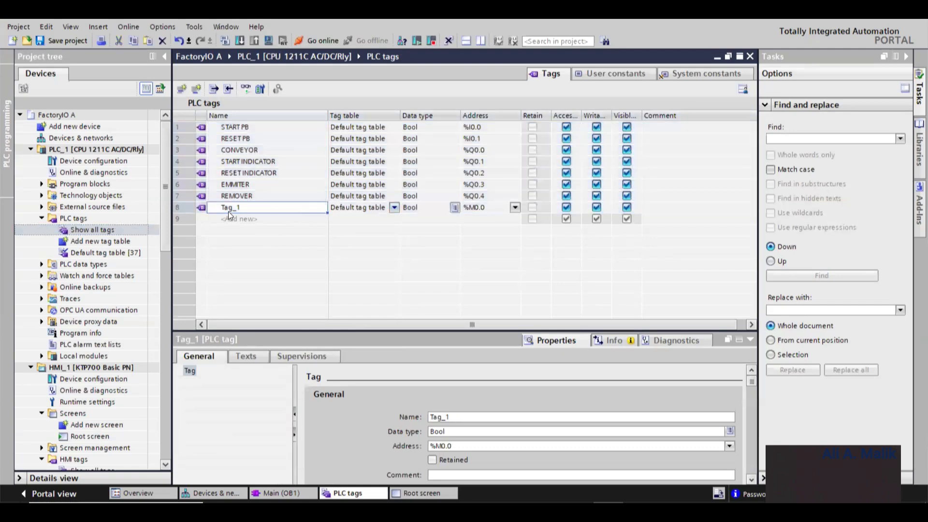
{"action": "left_click", "coordinate": [40, 187]}
{"action": "left_click", "coordinate": [41, 184]}
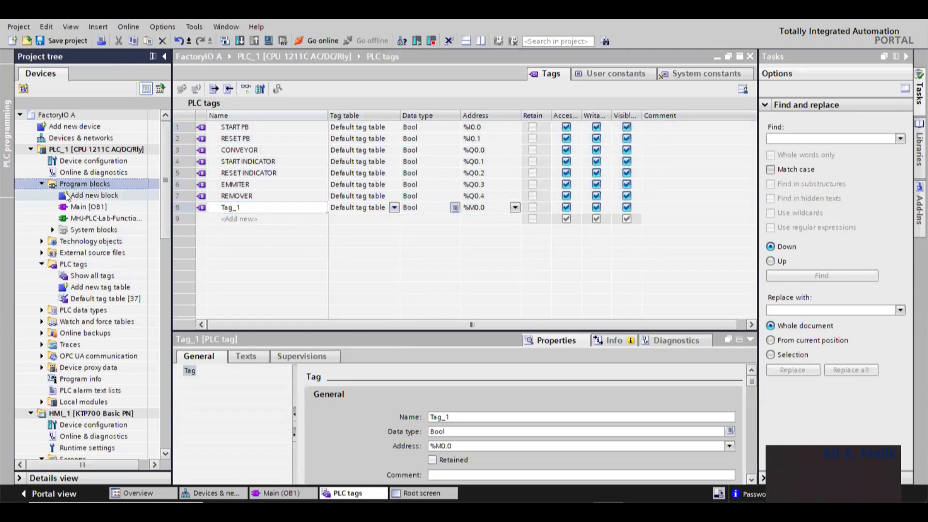
- Open Main [OB1] and inspect the ladder networks that use Tag_1
{"action": "double_click", "coordinate": [89, 206]}
{"action": "scroll", "coordinate": [283, 218], "scroll_direction": "down", "scroll_amount": 3}
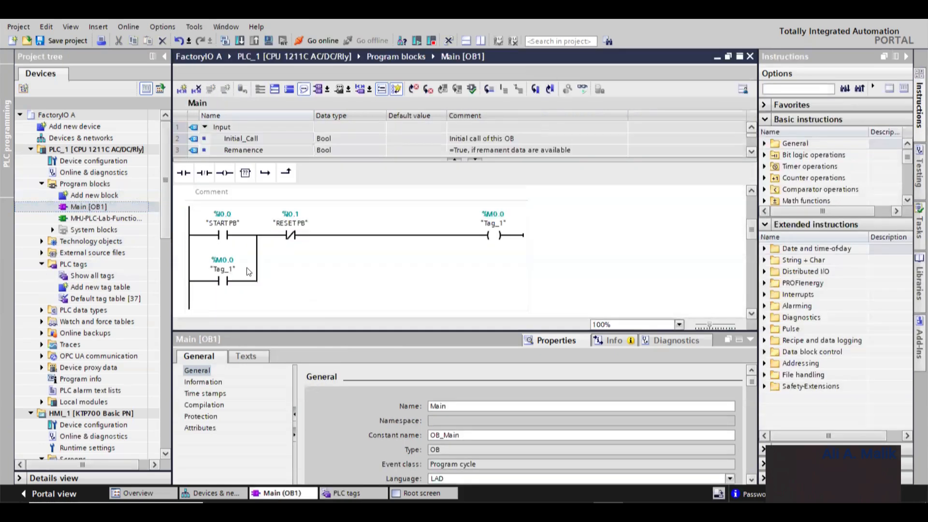
{"action": "scroll", "coordinate": [261, 236], "scroll_direction": "up", "scroll_amount": 5}
{"action": "scroll", "coordinate": [234, 253], "scroll_direction": "down", "scroll_amount": 6}
{"action": "scroll", "coordinate": [233, 252], "scroll_direction": "down", "scroll_amount": 5}
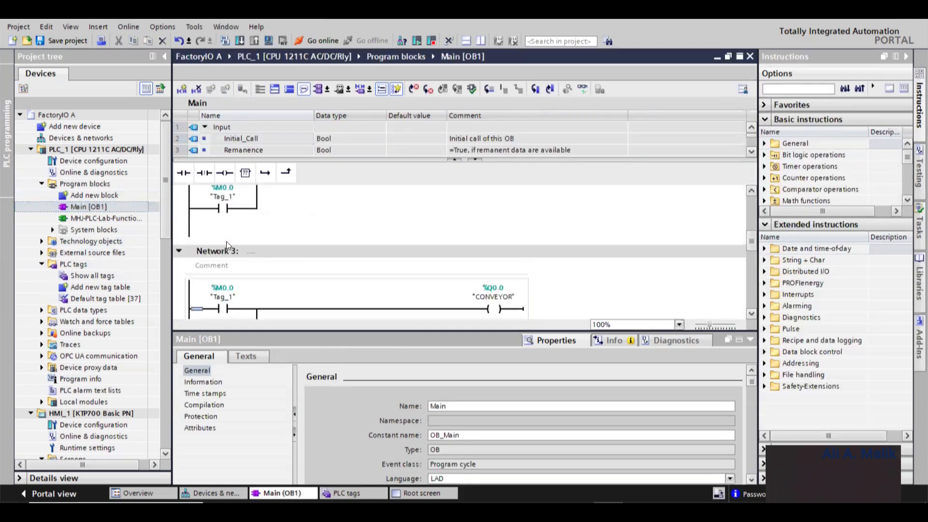
{"action": "left_click", "coordinate": [227, 236]}
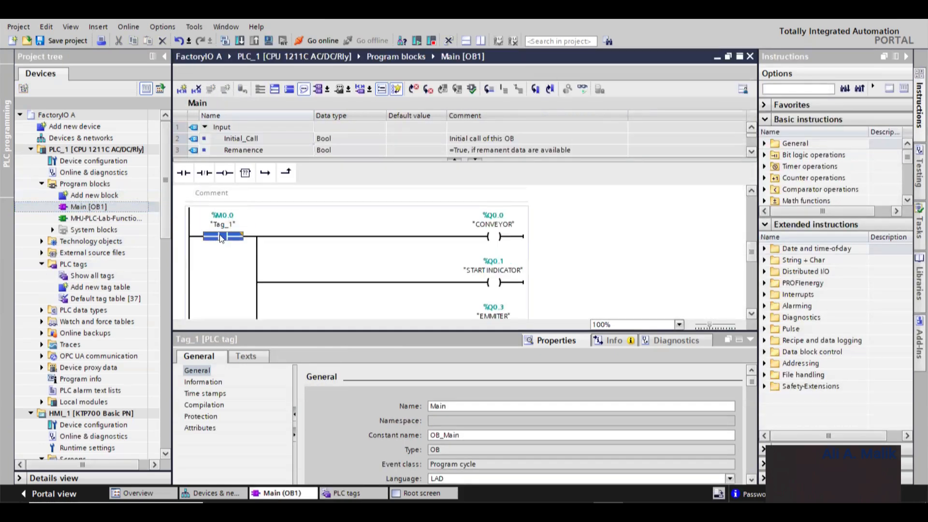
- Scroll through the Main [OB1] ladder networks to review where Tag_1 is used
{"action": "scroll", "coordinate": [492, 242], "scroll_direction": "down", "scroll_amount": 5}
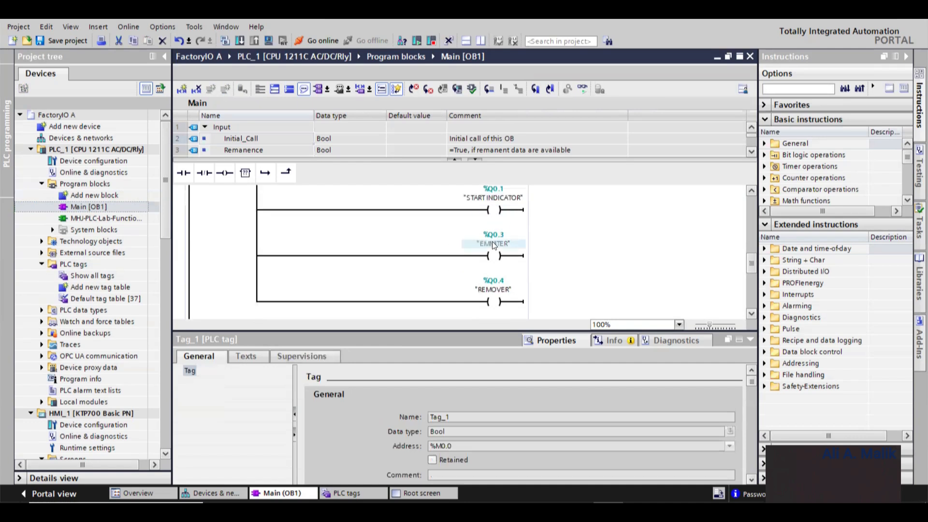
{"action": "scroll", "coordinate": [492, 262], "scroll_direction": "up", "scroll_amount": 3}
{"action": "scroll", "coordinate": [499, 260], "scroll_direction": "up", "scroll_amount": 3}
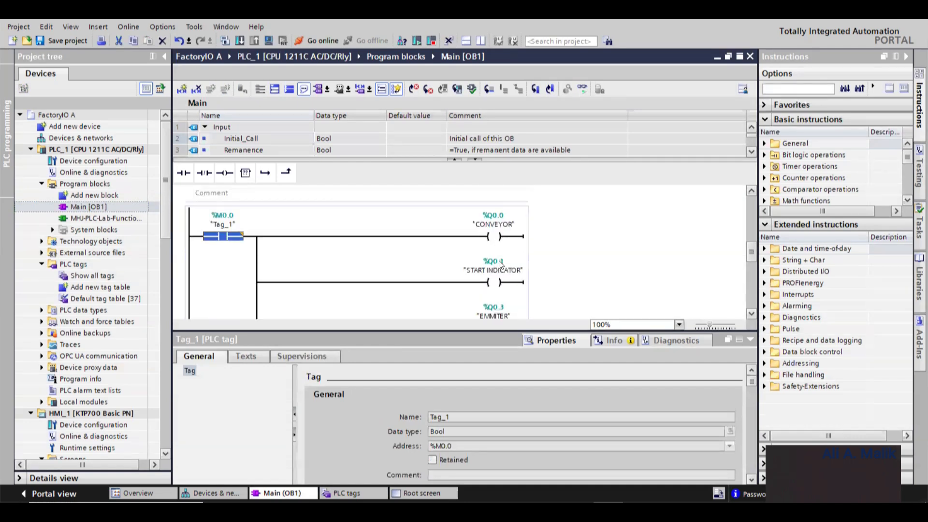
{"action": "scroll", "coordinate": [498, 268], "scroll_direction": "down", "scroll_amount": 5}
{"action": "scroll", "coordinate": [499, 268], "scroll_direction": "up", "scroll_amount": 3}
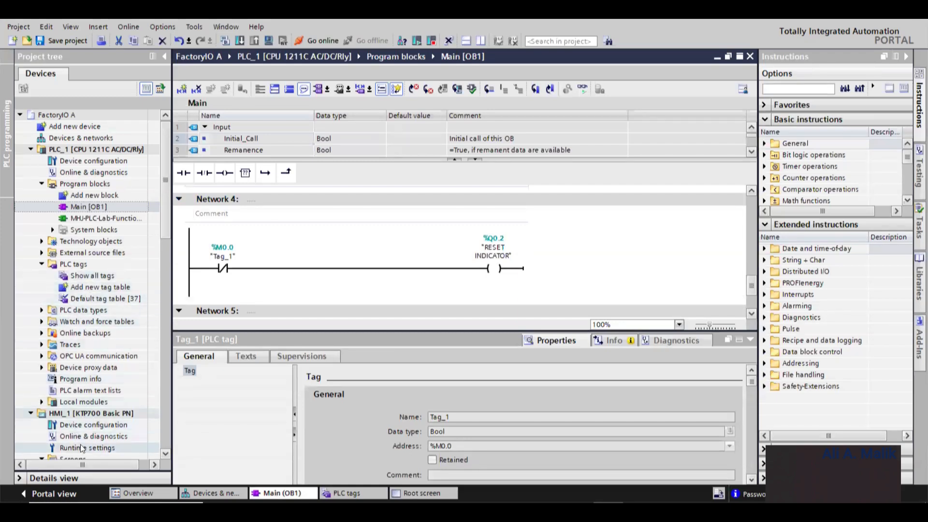
- Open the HMI Root screen and inspect the events configured on the Start and Stop buttons
{"action": "left_click", "coordinate": [94, 405]}
{"action": "scroll", "coordinate": [94, 408], "scroll_direction": "down", "scroll_amount": 2}
{"action": "double_click", "coordinate": [92, 413]}
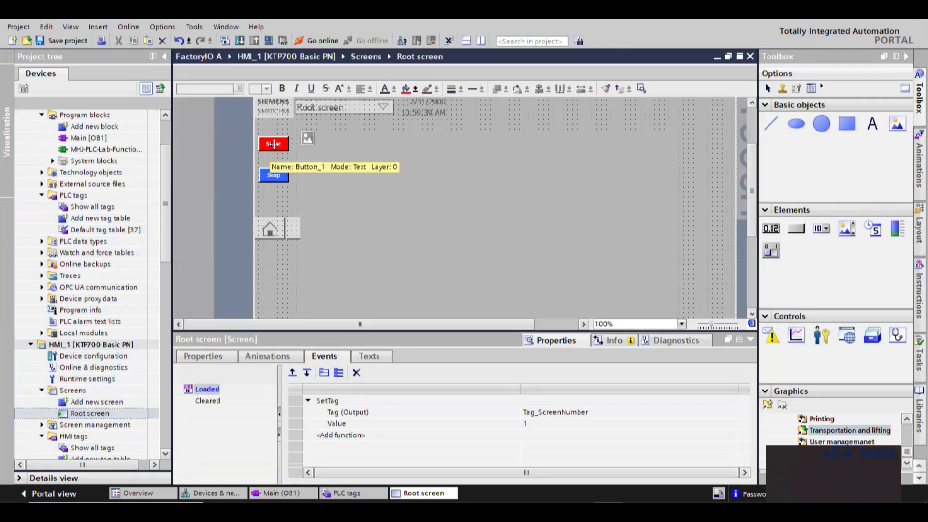
{"action": "left_click", "coordinate": [547, 424]}
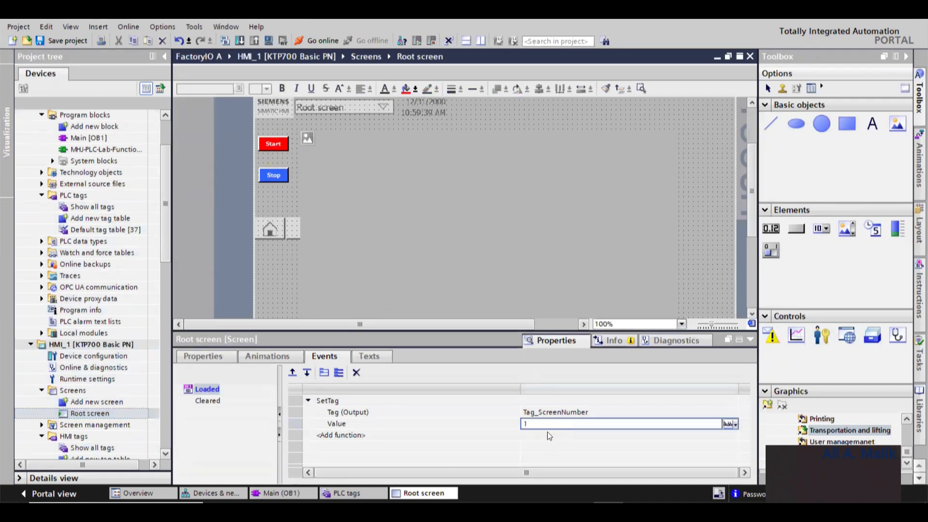
{"action": "left_click", "coordinate": [274, 144]}
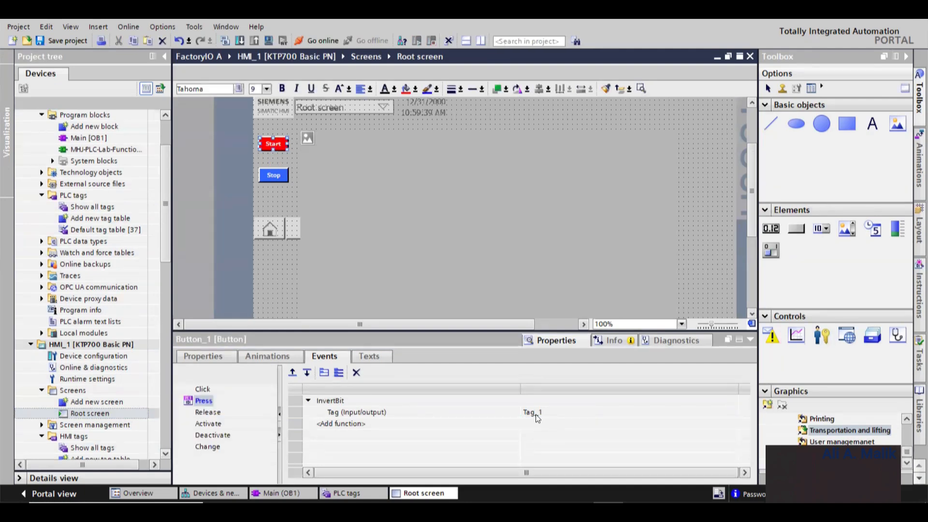
{"action": "left_click", "coordinate": [269, 170]}
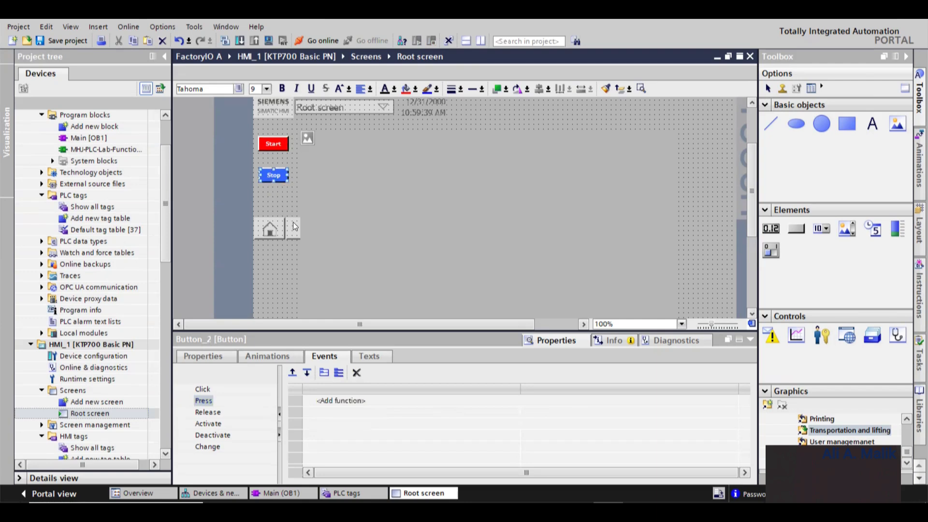
{"action": "scroll", "coordinate": [296, 227], "scroll_direction": "up", "scroll_amount": 3}
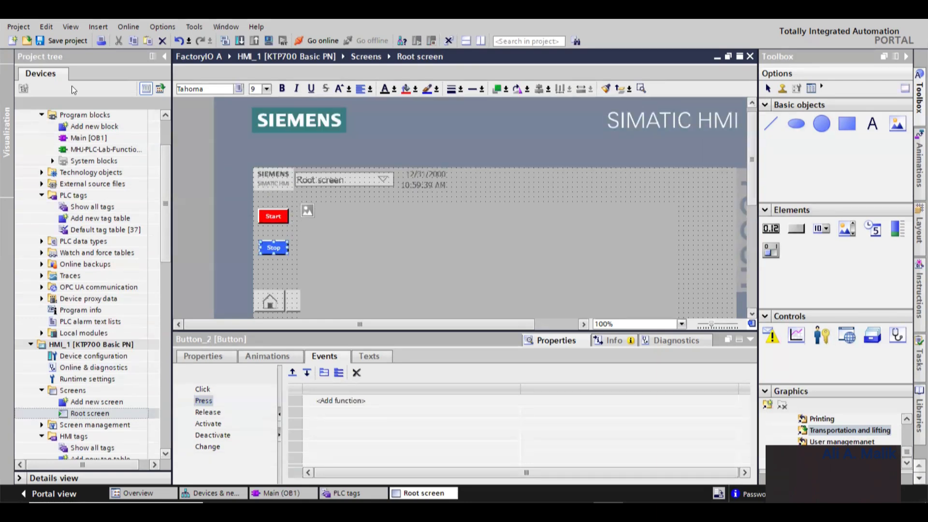
- Insert a normally-closed contact right after the Tag_1 contact in the first network of Main [OB1]
{"action": "left_click", "coordinate": [96, 139]}
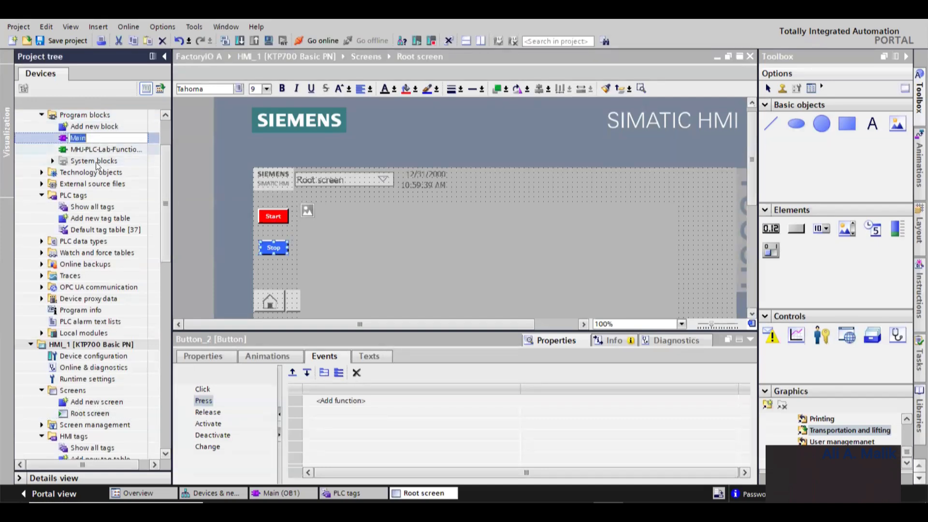
{"action": "double_click", "coordinate": [87, 137]}
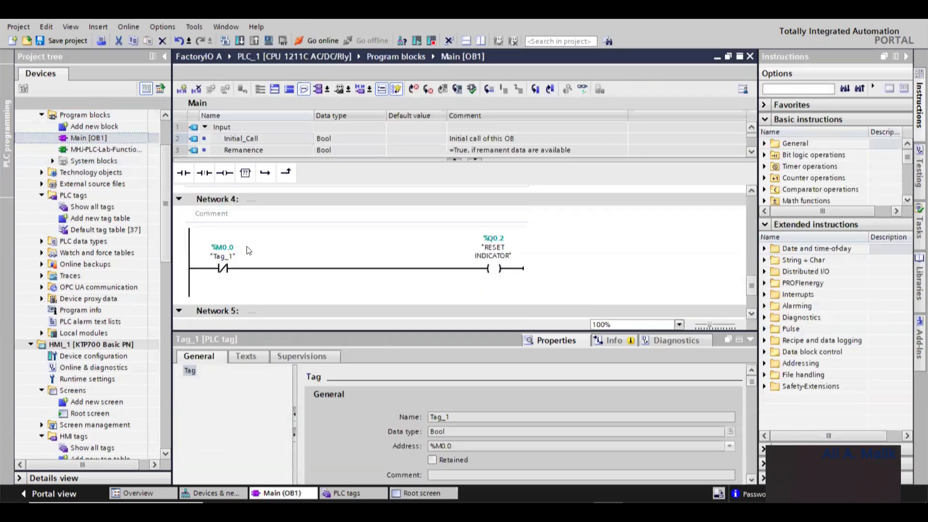
{"action": "scroll", "coordinate": [258, 244], "scroll_direction": "down", "scroll_amount": 2}
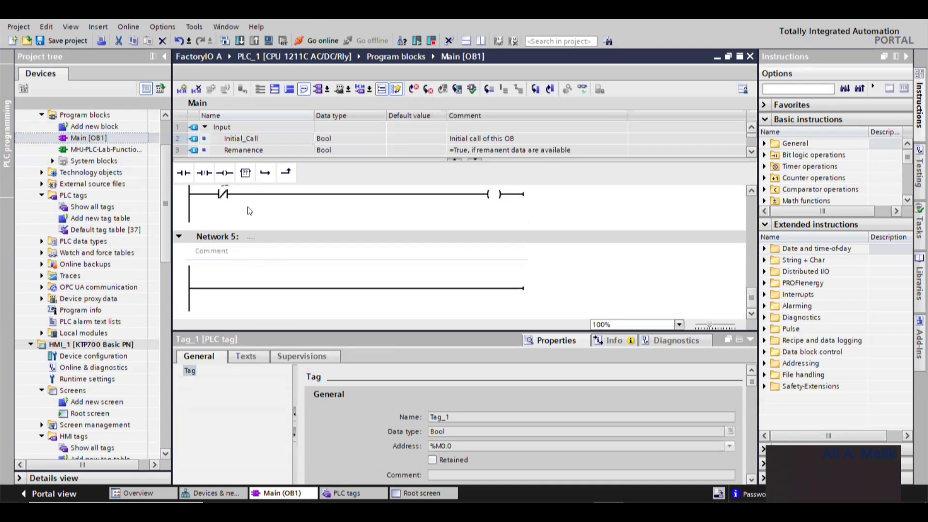
{"action": "left_click", "coordinate": [245, 234]}
{"action": "scroll", "coordinate": [245, 231], "scroll_direction": "up", "scroll_amount": 3}
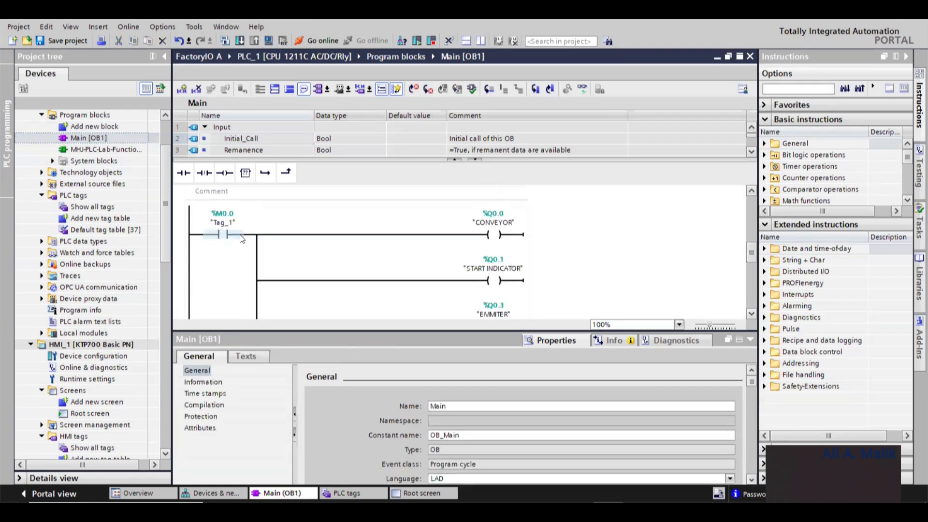
{"action": "left_click", "coordinate": [240, 234]}
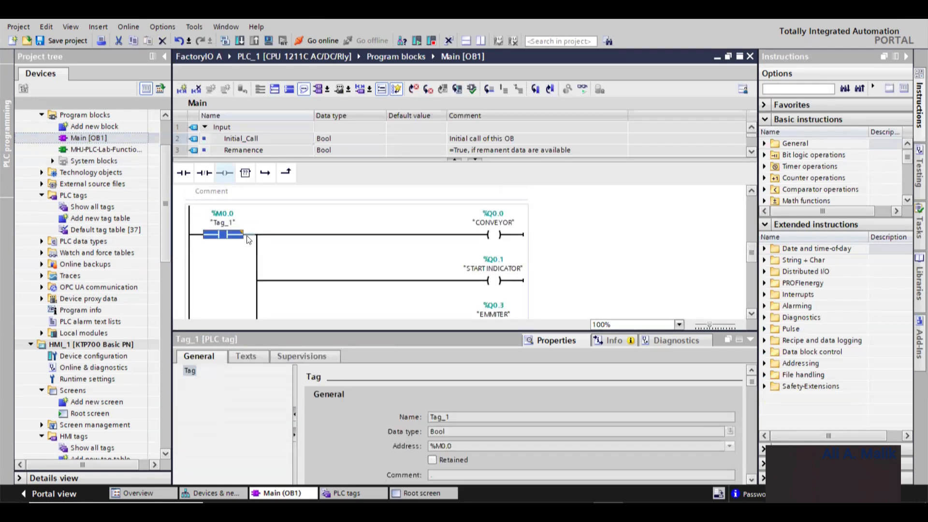
{"action": "left_click", "coordinate": [247, 237]}
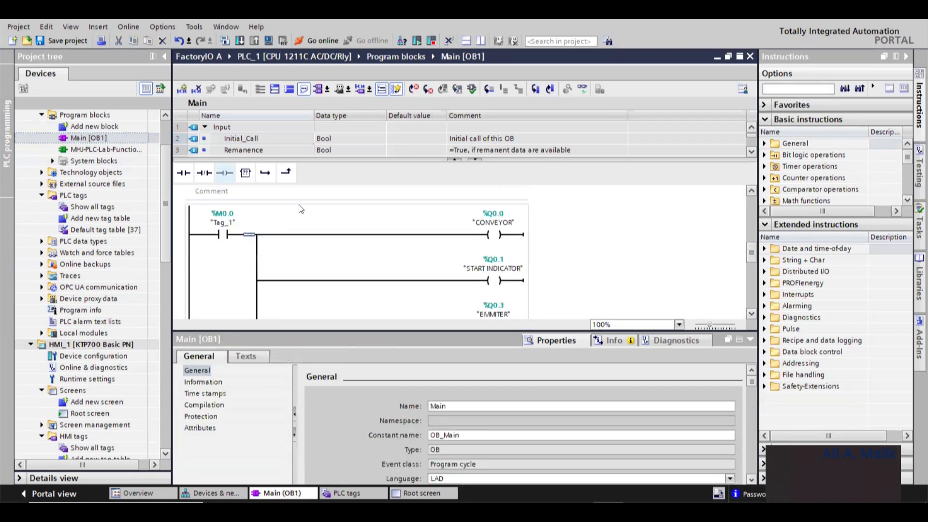
{"action": "left_click", "coordinate": [204, 173]}
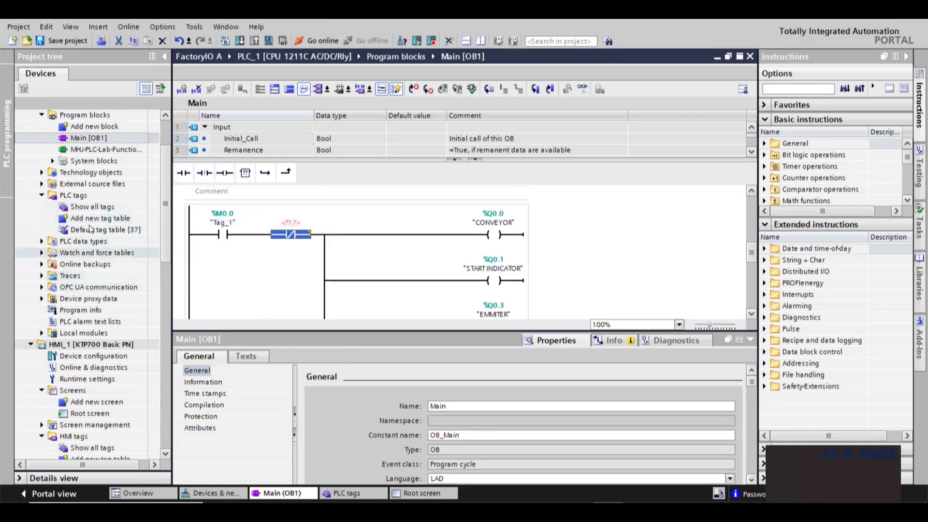
- Add a new PLC tag named STOP of type Bool with address %I0.7 in the PLC tag table
{"action": "double_click", "coordinate": [88, 208]}
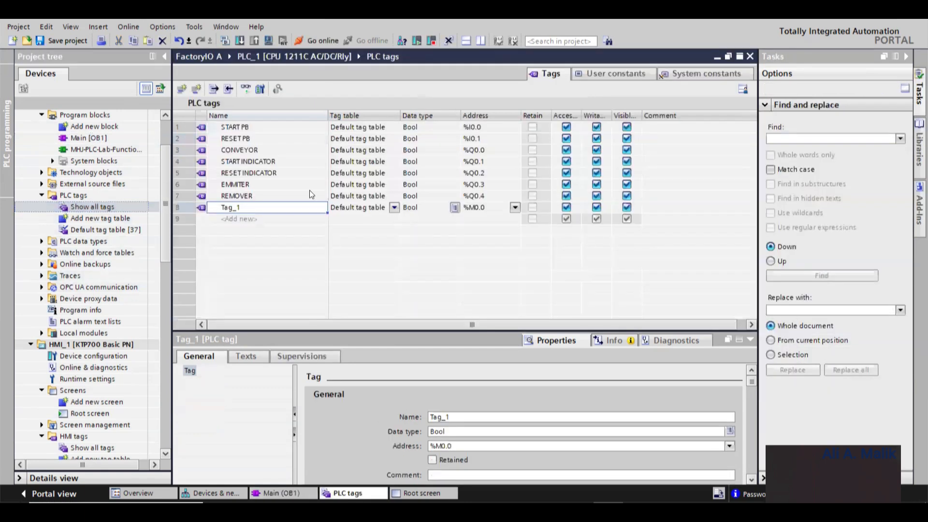
{"action": "left_click", "coordinate": [228, 217]}
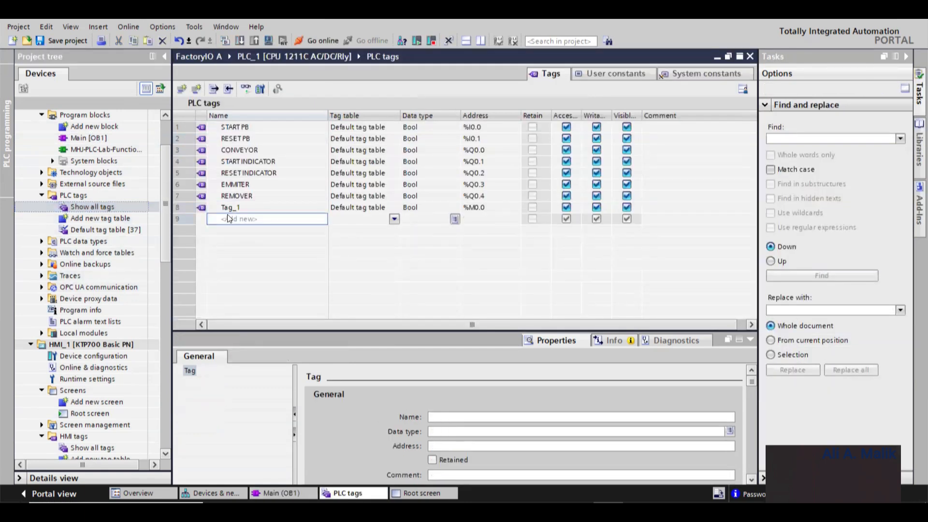
{"action": "type", "text": "STOP"}
{"action": "key", "text": "Return"}
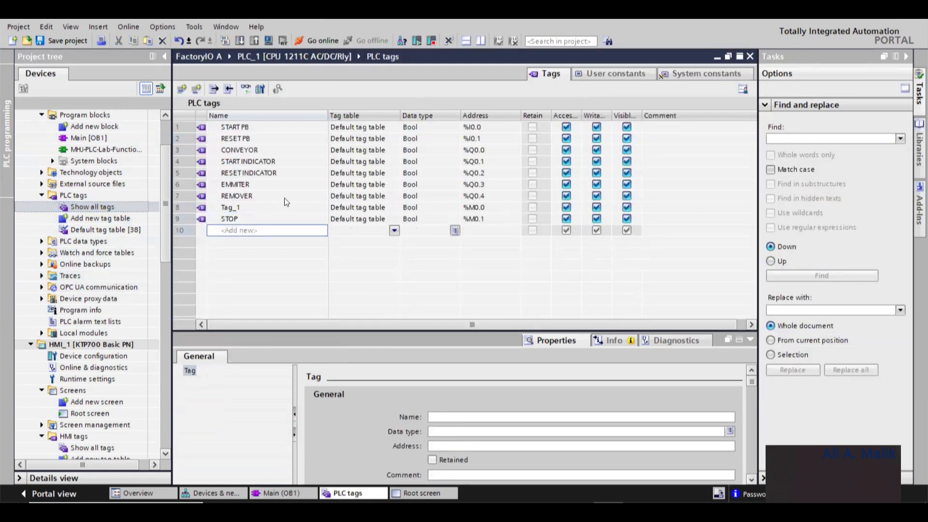
{"action": "left_click", "coordinate": [474, 220]}
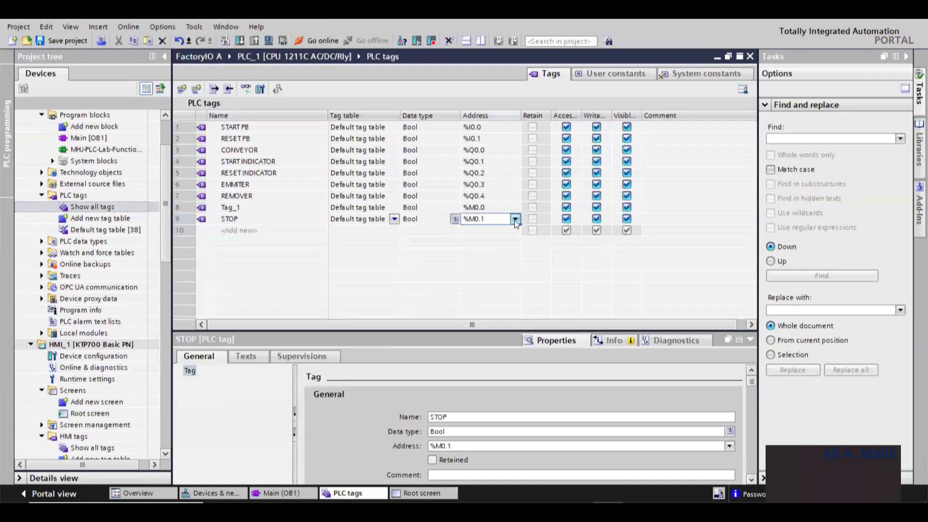
{"action": "left_click", "coordinate": [516, 220]}
{"action": "left_click", "coordinate": [590, 240]}
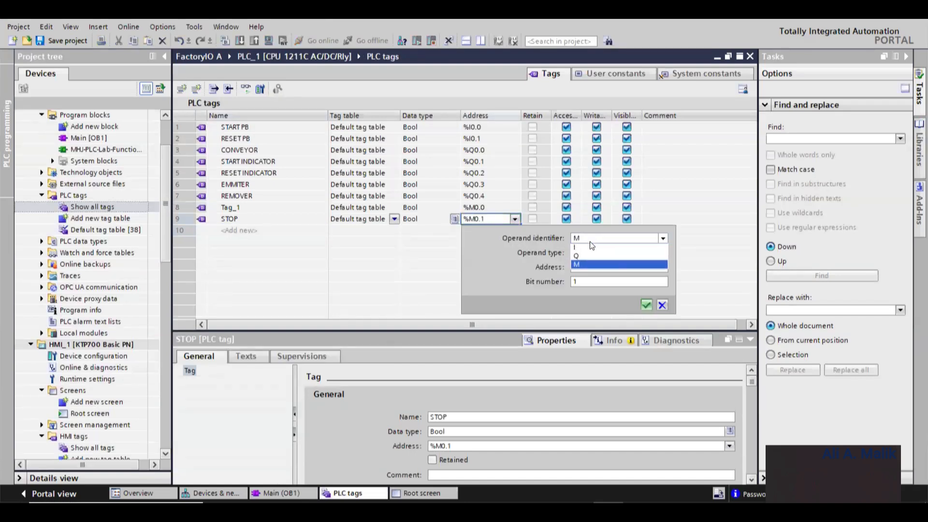
{"action": "left_click", "coordinate": [589, 247]}
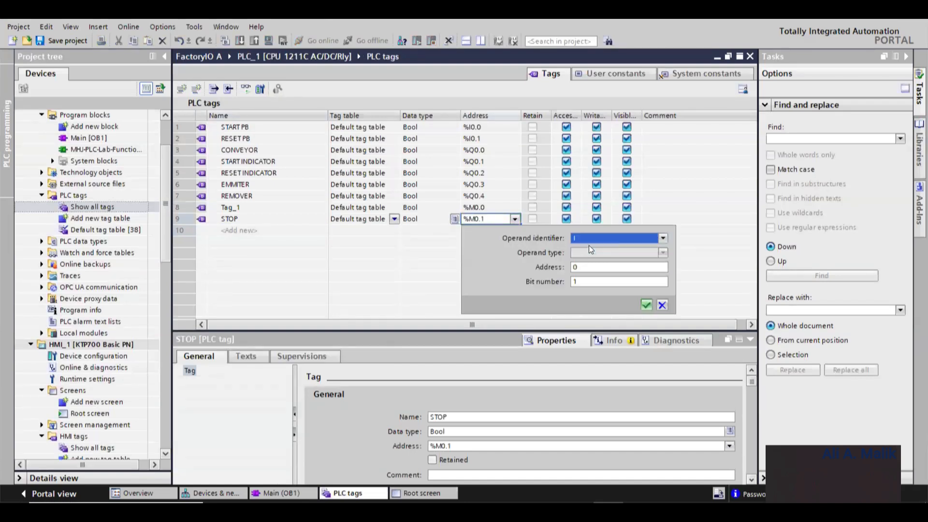
{"action": "left_click", "coordinate": [647, 304]}
{"action": "type", "text": "%I0.7"}
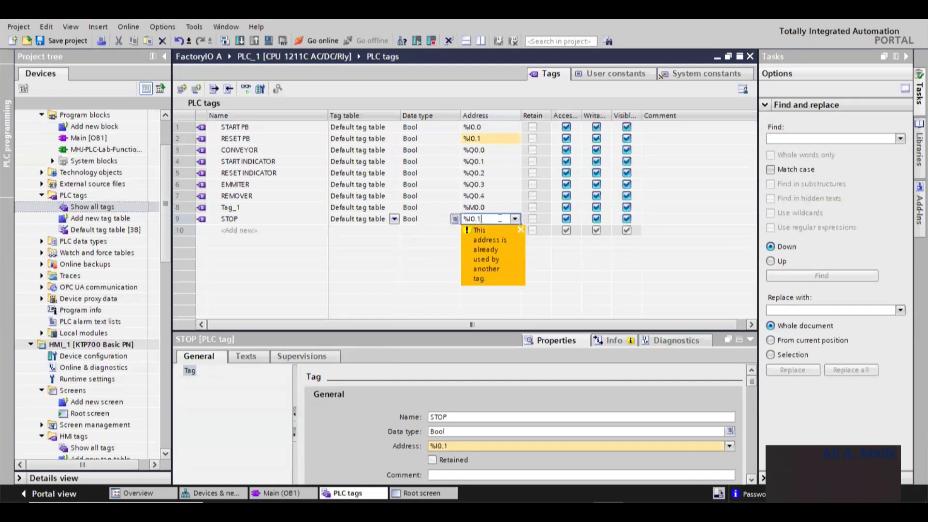
{"action": "key", "text": "Return"}
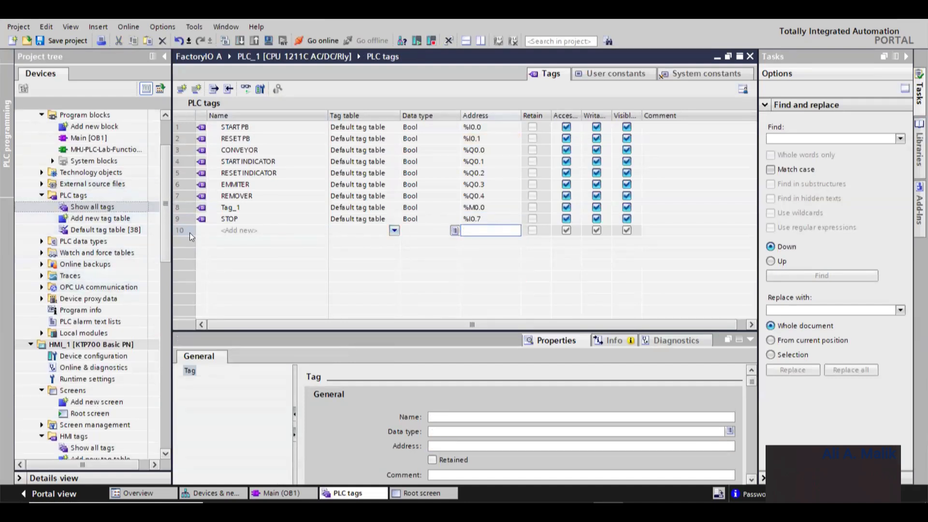
{"action": "left_click", "coordinate": [180, 219]}
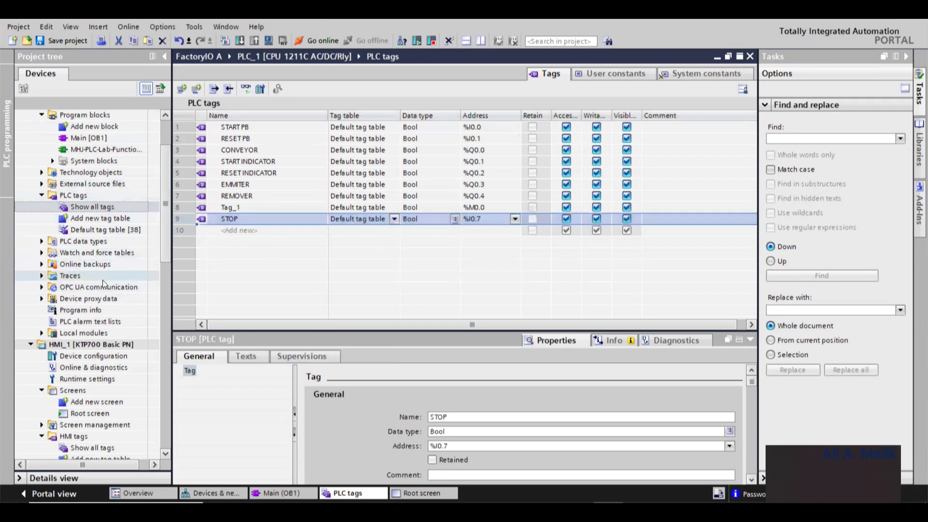
- Paste the STOP tag into the HMI tags table so it is linked to the PLC
{"action": "double_click", "coordinate": [92, 448]}
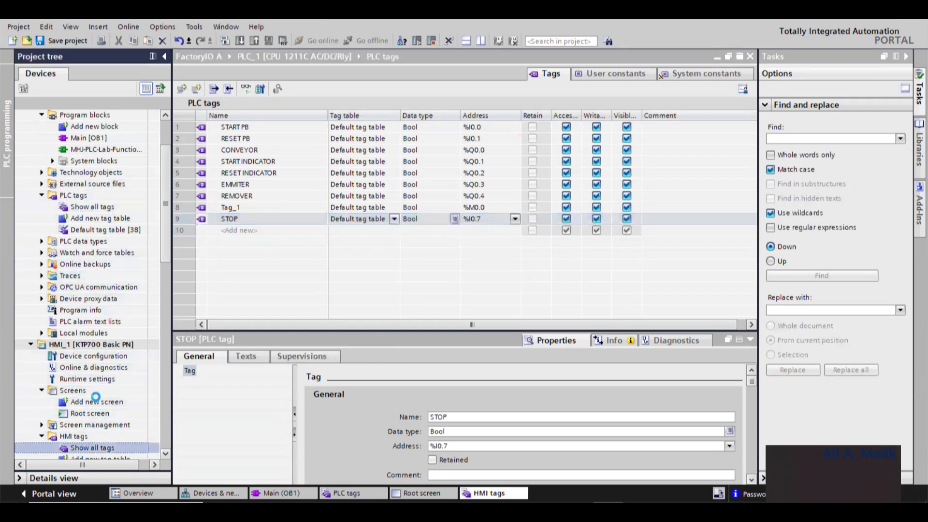
{"action": "key", "text": "ctrl+v"}
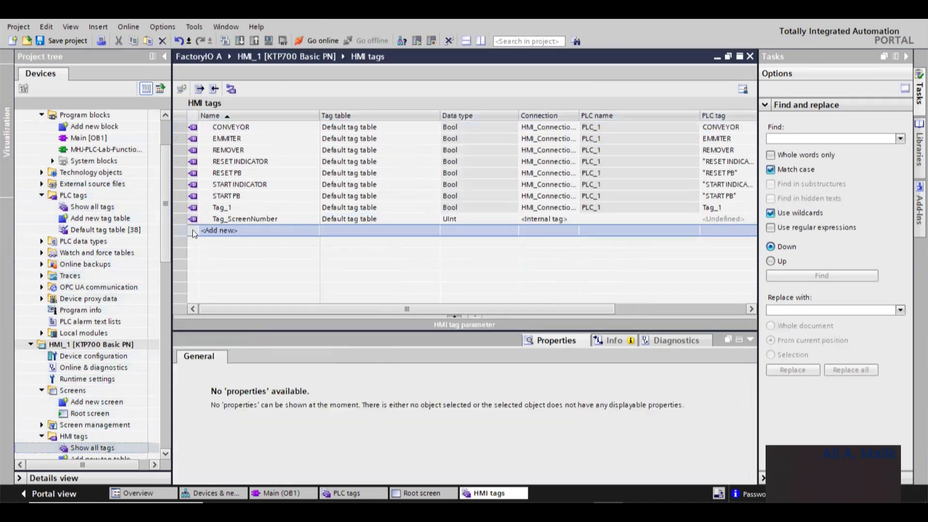
{"action": "left_click", "coordinate": [192, 230]}
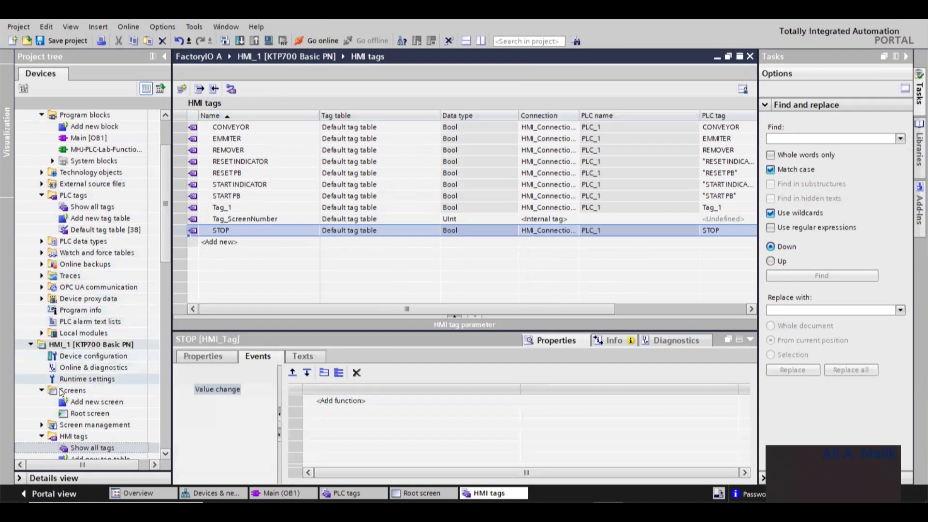
- Add the InvertBit function to the Stop button's Release event on the Root screen
{"action": "double_click", "coordinate": [87, 414]}
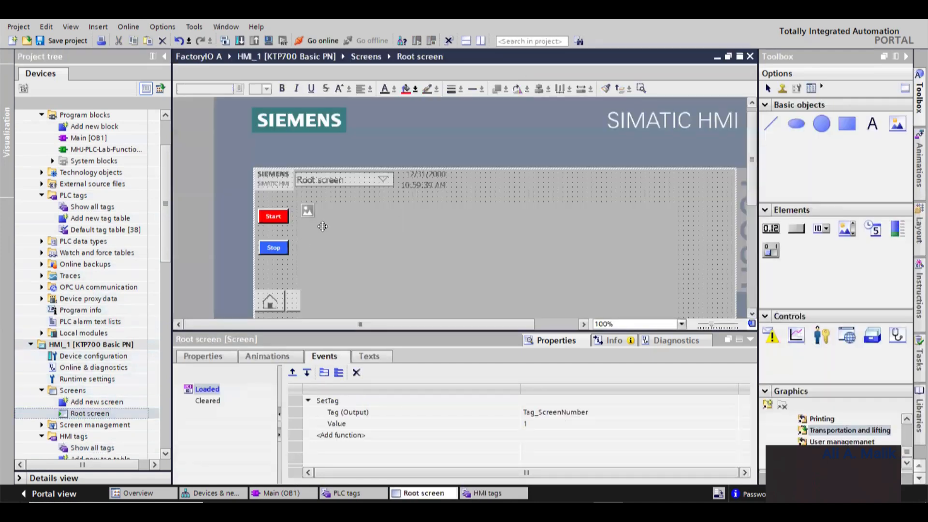
{"action": "left_click", "coordinate": [273, 248]}
{"action": "right_click", "coordinate": [277, 249]}
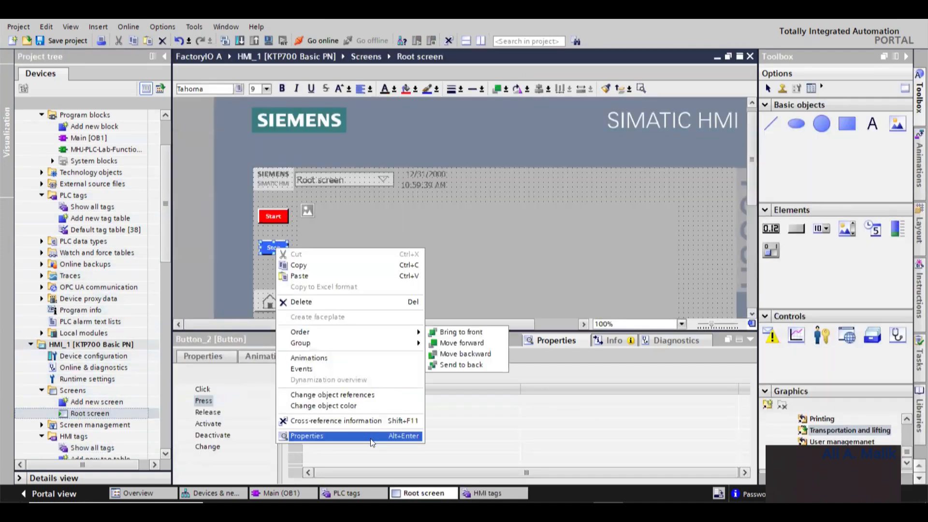
{"action": "left_click", "coordinate": [203, 412]}
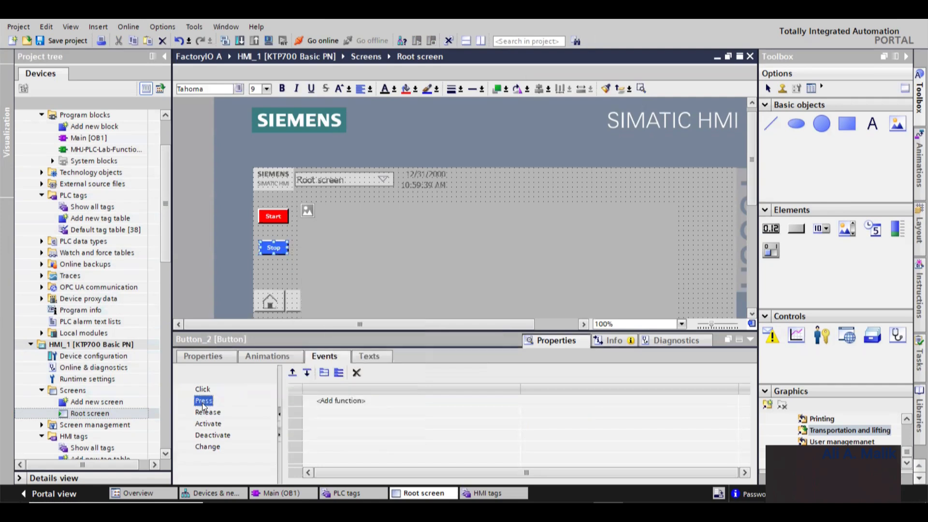
{"action": "left_click", "coordinate": [208, 413]}
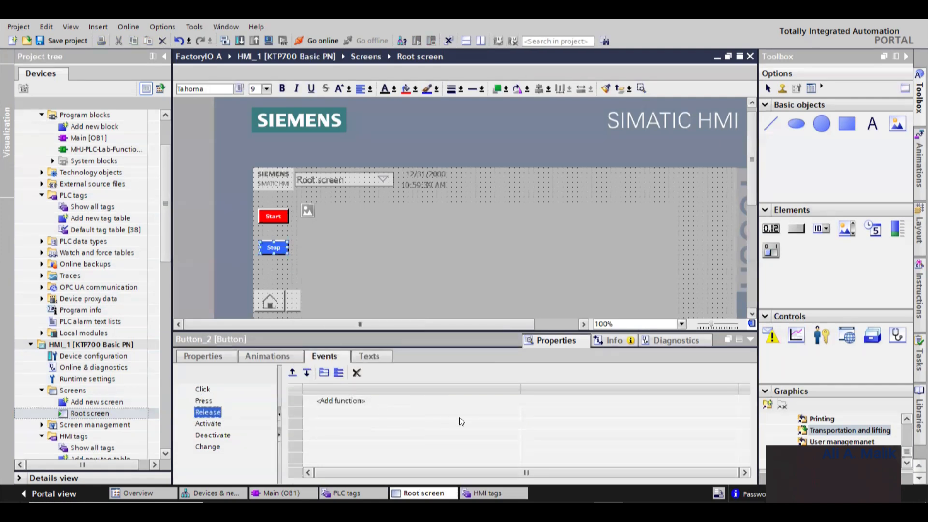
{"action": "left_click", "coordinate": [385, 400]}
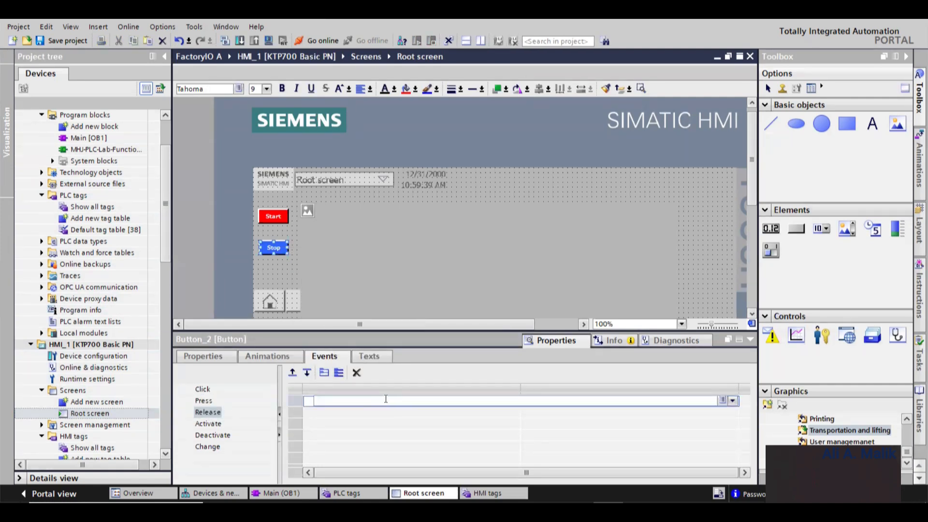
{"action": "type", "text": "inve"}
{"action": "key", "text": "Down"}
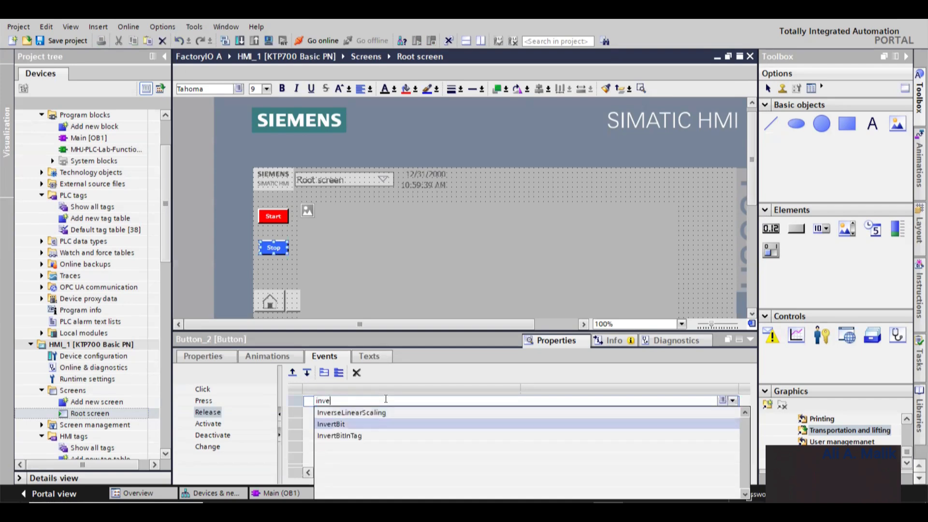
{"action": "key", "text": "Return"}
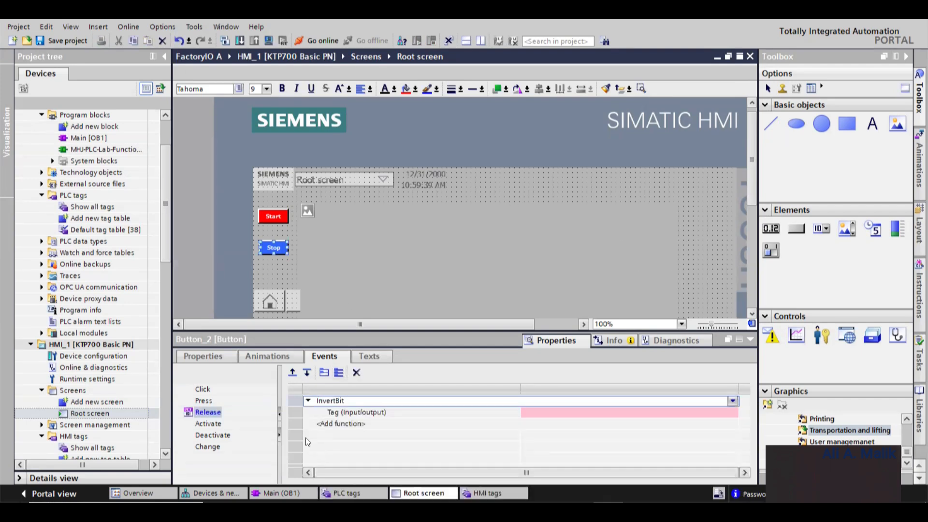
- Assign the STOP tag to the InvertBit function on the Stop button's Release event
{"action": "left_click", "coordinate": [569, 412]}
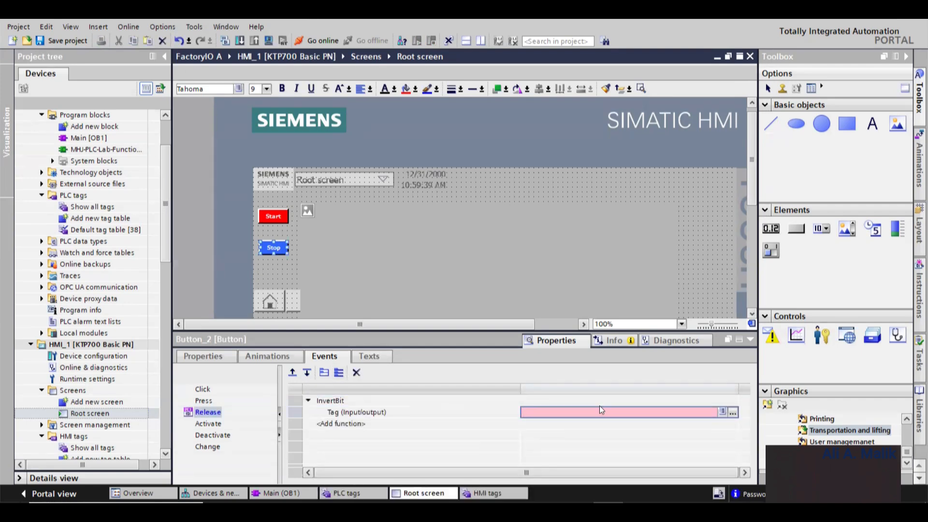
{"action": "type", "text": "I0.7"}
{"action": "key", "text": "Return"}
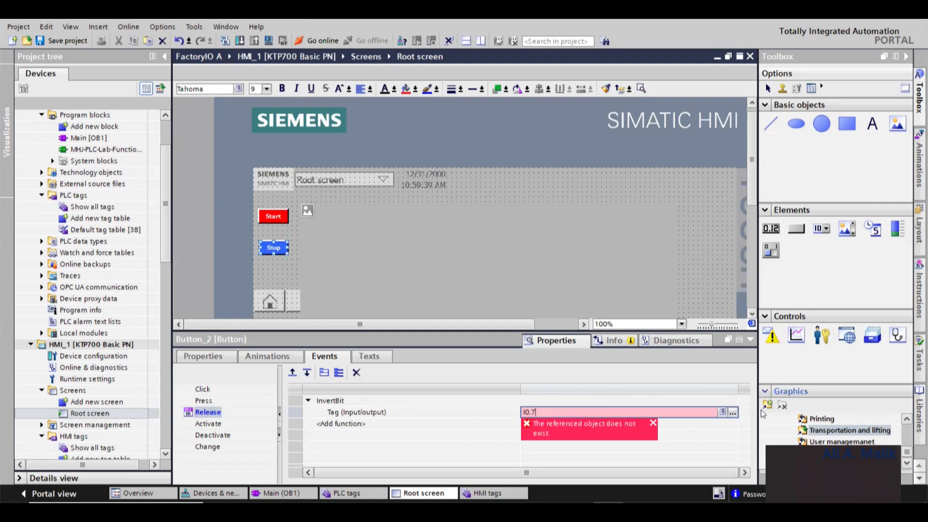
{"action": "left_click", "coordinate": [733, 413]}
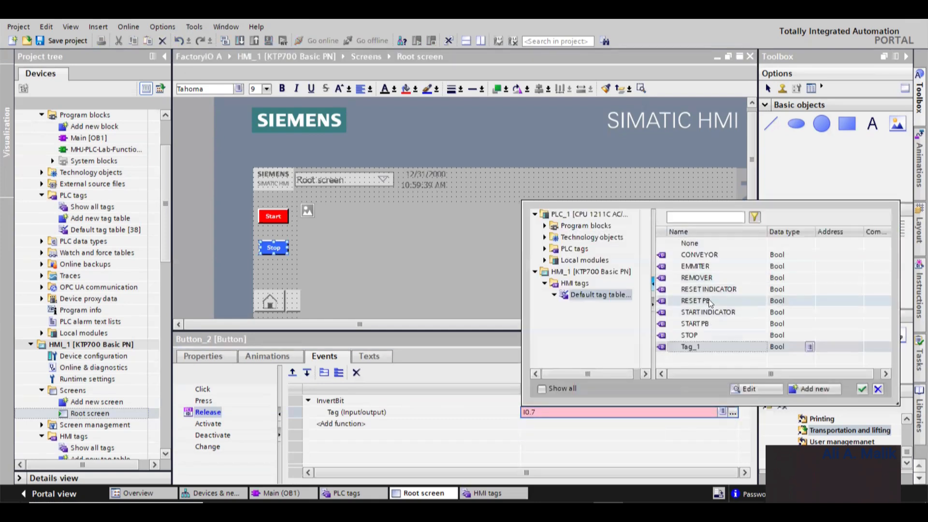
{"action": "left_click", "coordinate": [683, 335]}
{"action": "double_click", "coordinate": [684, 334]}
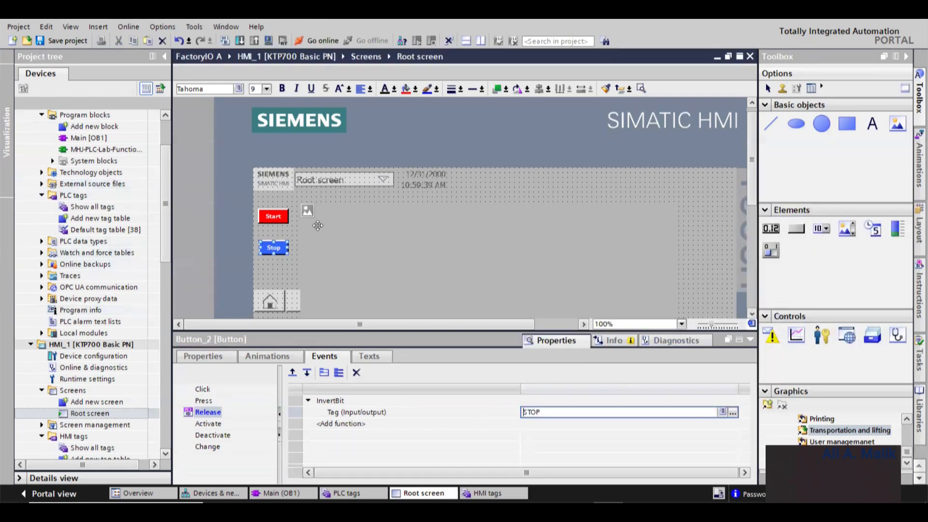
- Download the software changes of Main [OB1] to the device
{"action": "scroll", "coordinate": [317, 226], "scroll_direction": "down", "scroll_amount": 2}
{"action": "scroll", "coordinate": [313, 208], "scroll_direction": "up", "scroll_amount": 1}
{"action": "left_click", "coordinate": [94, 140]}
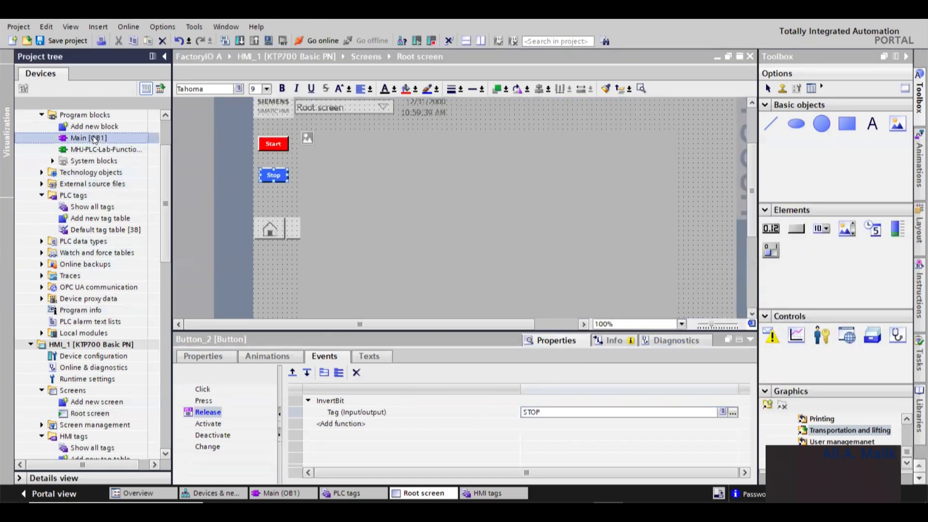
{"action": "right_click", "coordinate": [94, 140]}
{"action": "mouse_move", "coordinate": [160, 225]}
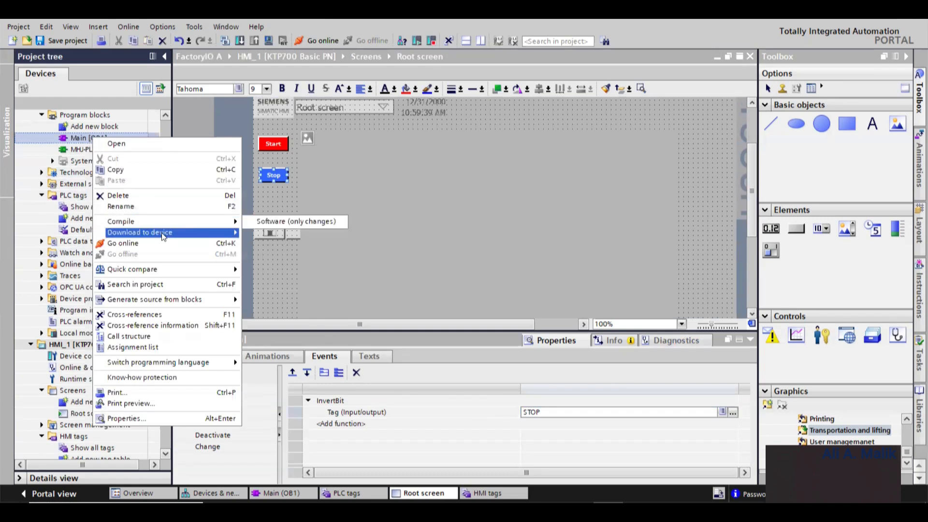
{"action": "left_click", "coordinate": [271, 222]}
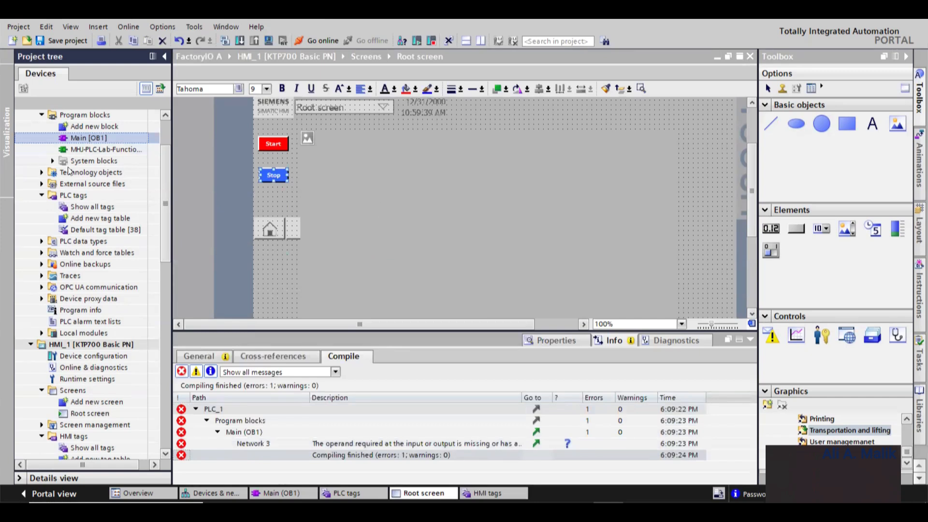
- Open Go online for PLC_1 with PN/IE as interface type and PLCSIM as PG/PC interface
{"action": "left_click", "coordinate": [85, 115]}
{"action": "scroll", "coordinate": [84, 160], "scroll_direction": "up", "scroll_amount": 2}
{"action": "left_click", "coordinate": [96, 149]}
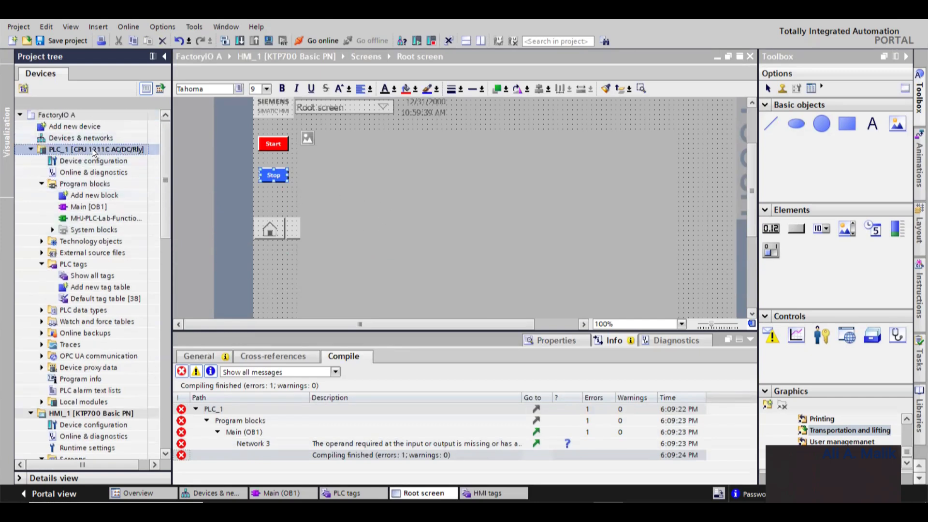
{"action": "left_click", "coordinate": [317, 41]}
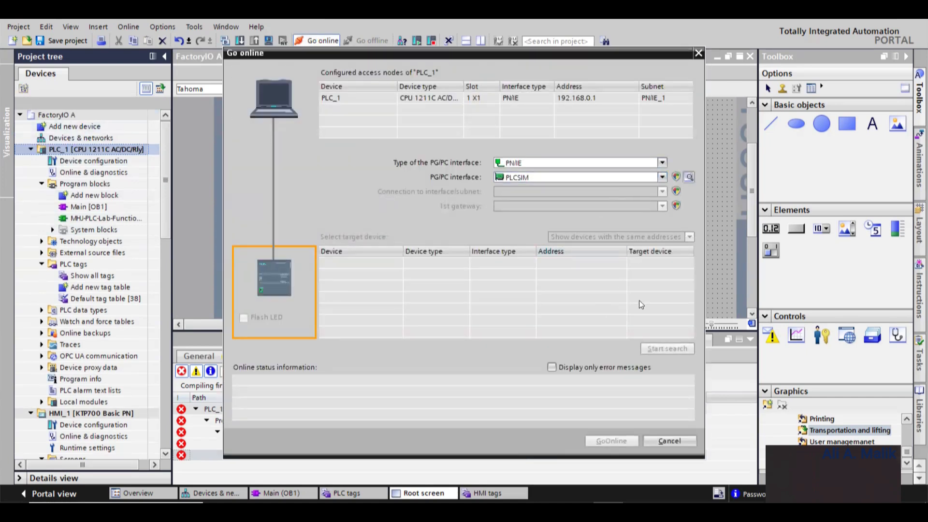
{"action": "left_click", "coordinate": [658, 178]}
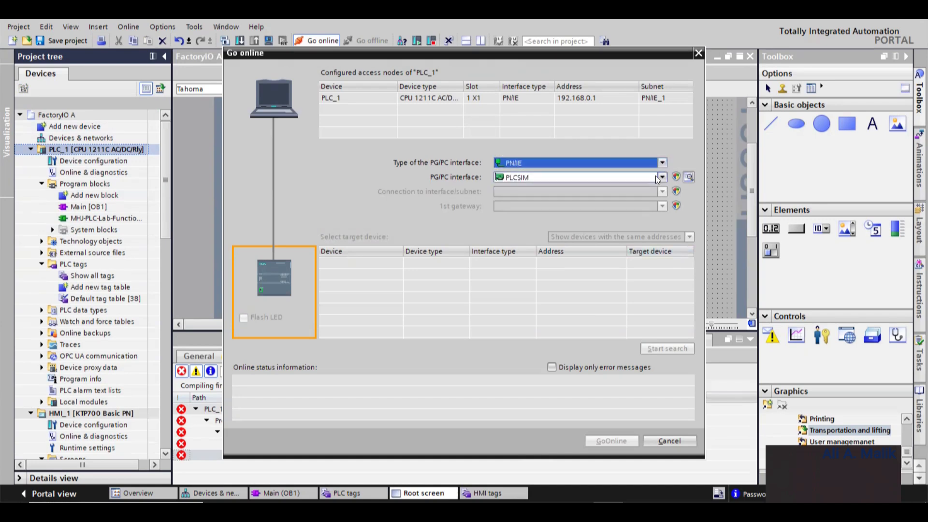
{"action": "left_click", "coordinate": [619, 182]}
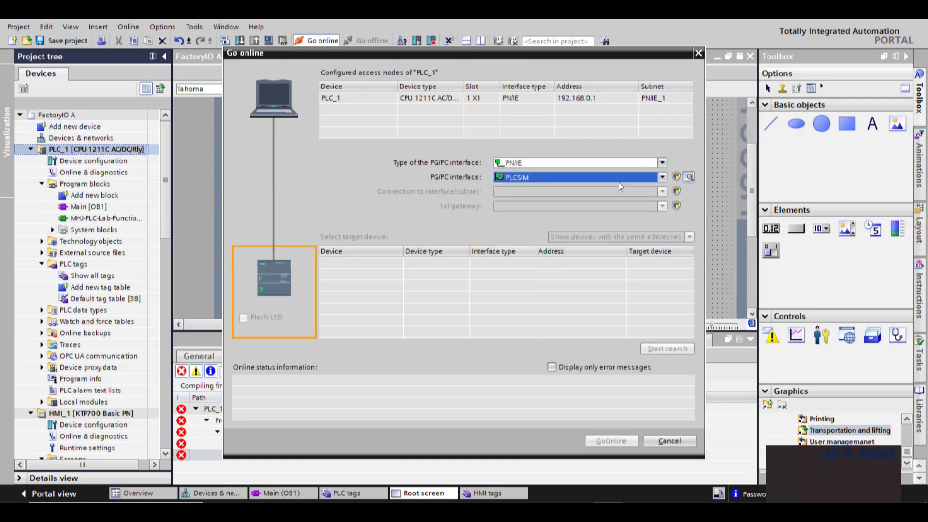
{"action": "left_click", "coordinate": [566, 177]}
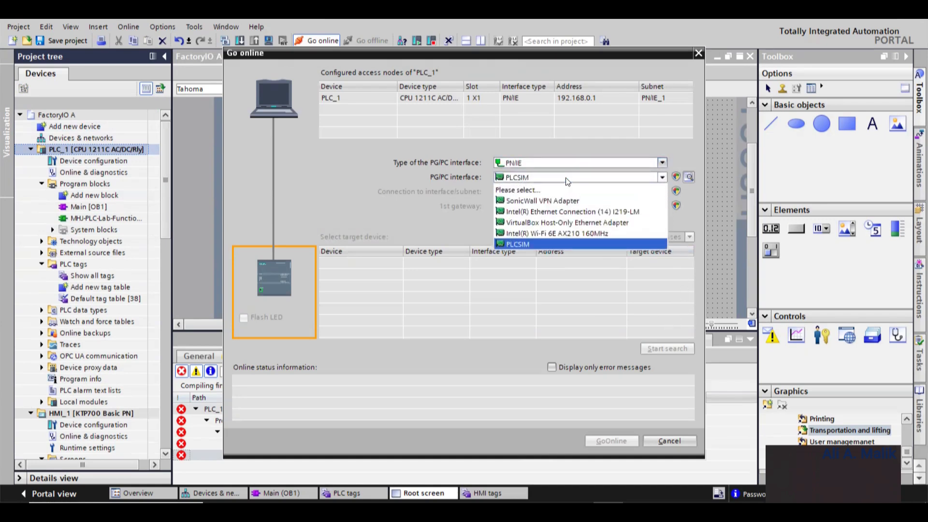
{"action": "left_click", "coordinate": [565, 178]}
{"action": "left_click", "coordinate": [673, 347]}
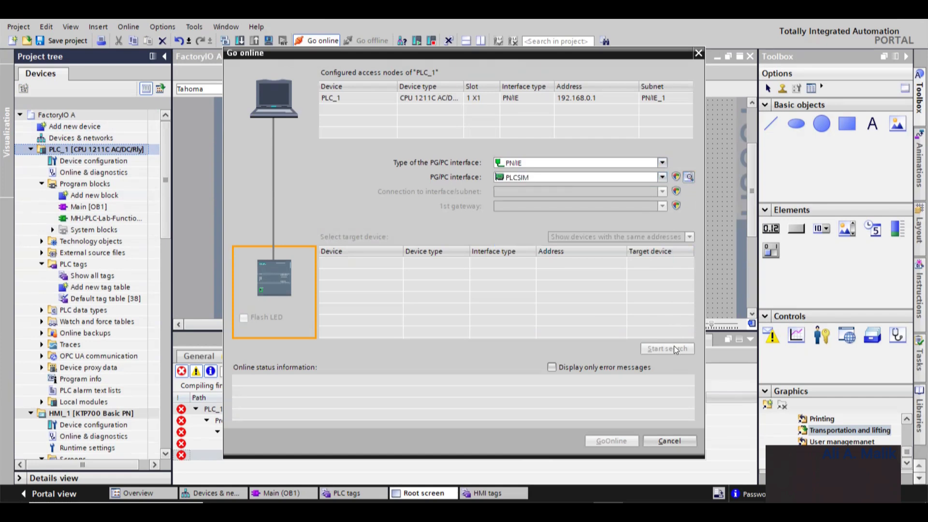
{"action": "left_click", "coordinate": [559, 194]}
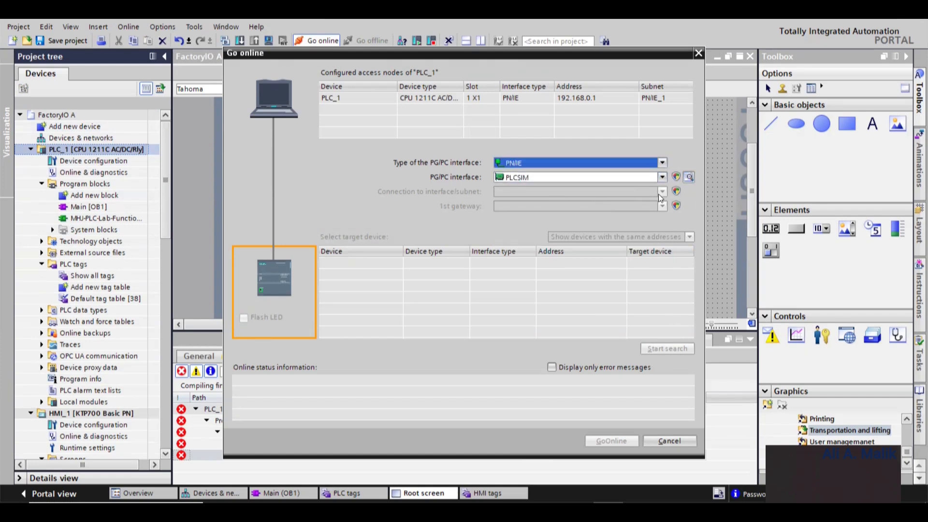
- Set the PLCSIM interface's subnet connection to PN/IE_1 and its active configuration to PLCSIM [PN/IE]
{"action": "left_click", "coordinate": [689, 177]}
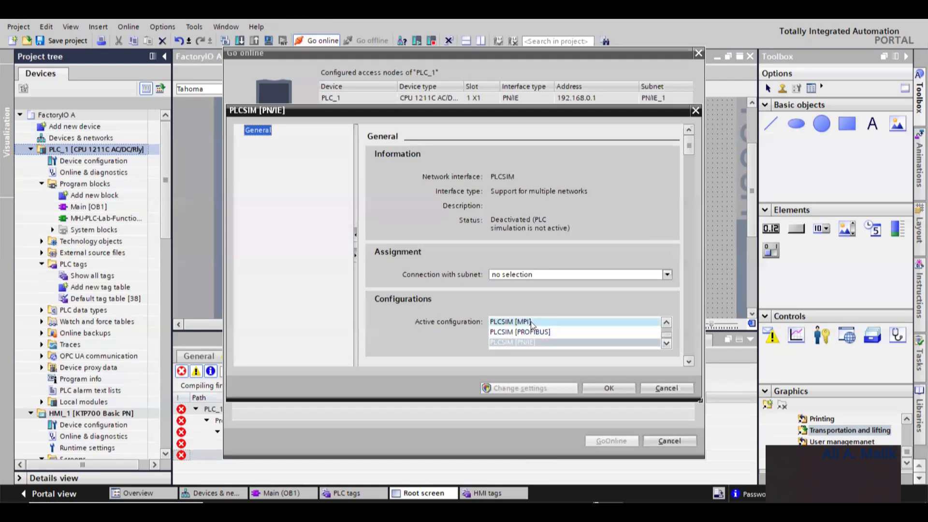
{"action": "left_click", "coordinate": [511, 272]}
{"action": "left_click", "coordinate": [511, 294]}
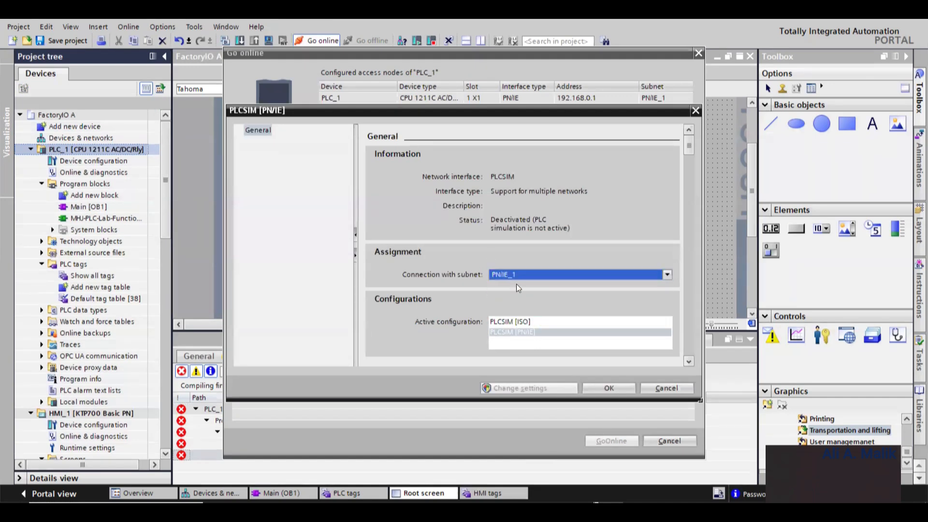
{"action": "left_click", "coordinate": [532, 323]}
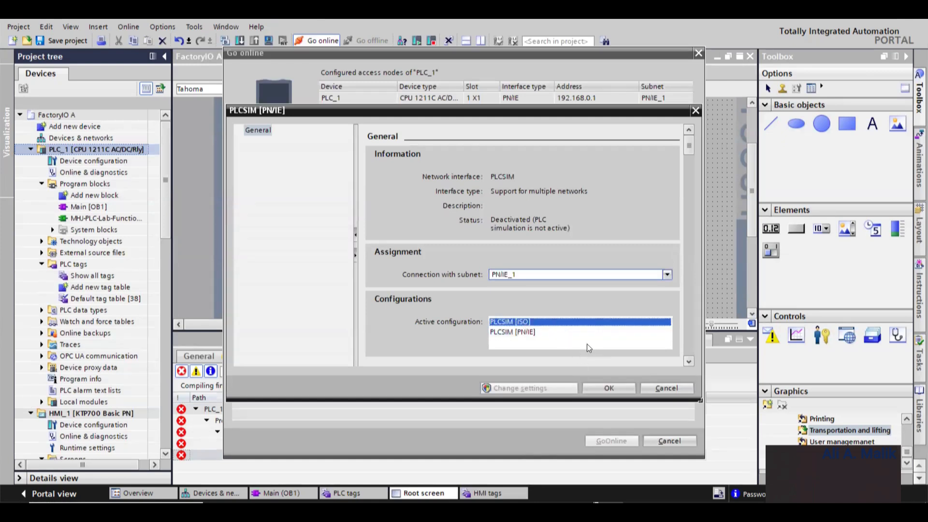
{"action": "left_click", "coordinate": [547, 330]}
{"action": "left_click", "coordinate": [610, 386]}
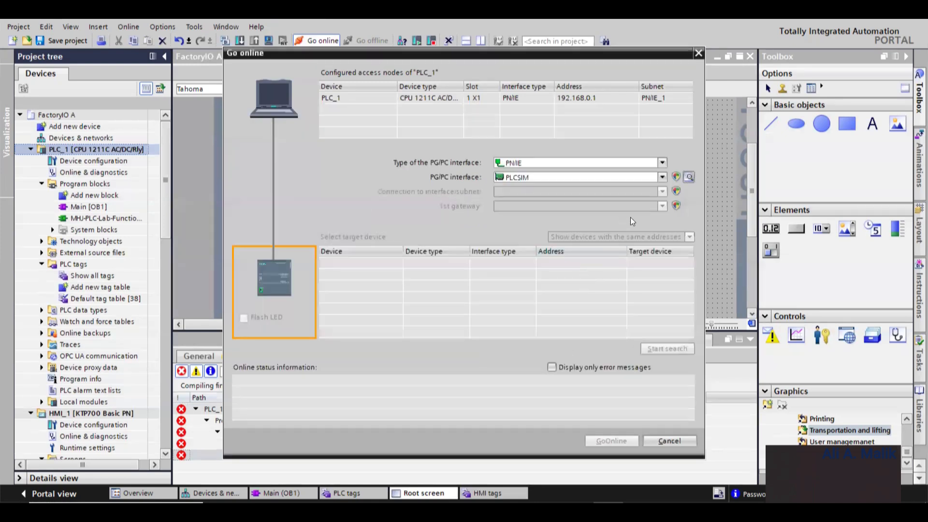
{"action": "left_click", "coordinate": [689, 177]}
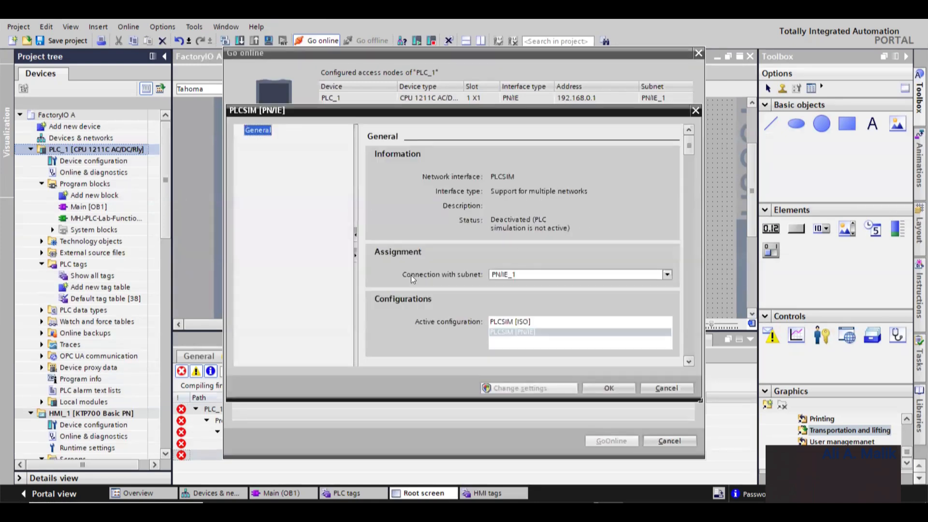
{"action": "left_click", "coordinate": [506, 322]}
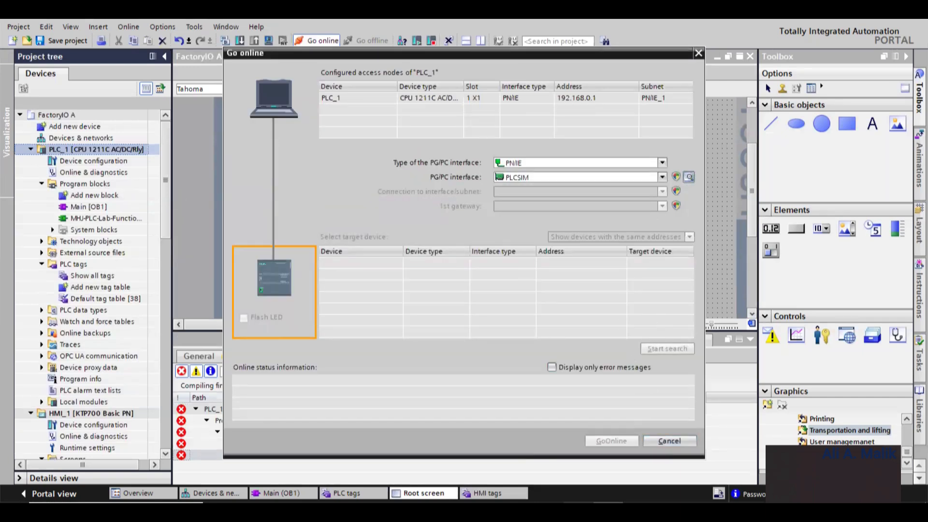
- Launch S7-PLCSIM Advanced V5.0 and start a virtual S7-1500 PLC instance named DigitalTwin
{"action": "left_click", "coordinate": [579, 512]}
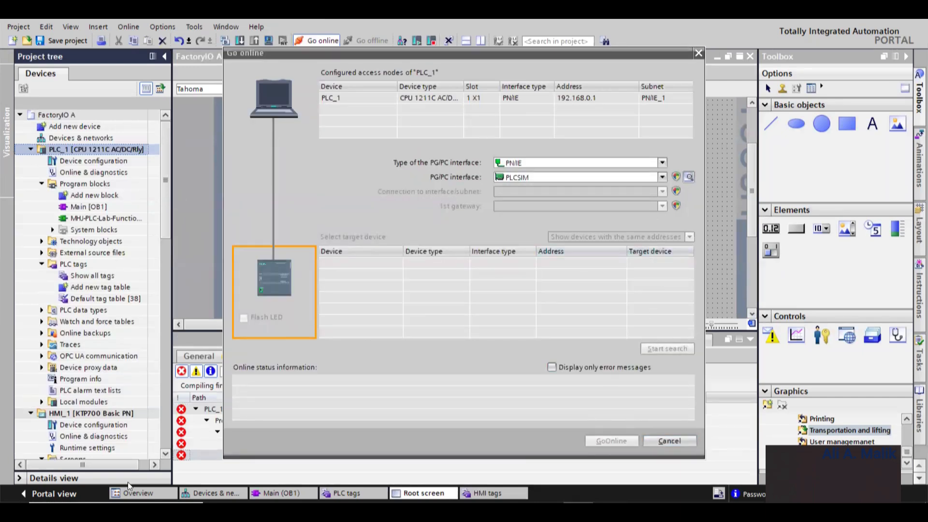
{"action": "left_click", "coordinate": [11, 511]}
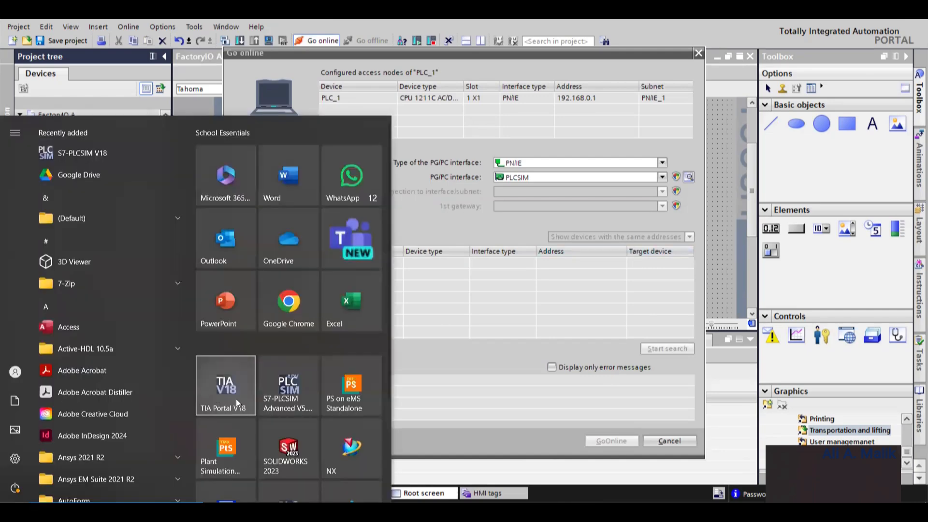
{"action": "left_click", "coordinate": [298, 375]}
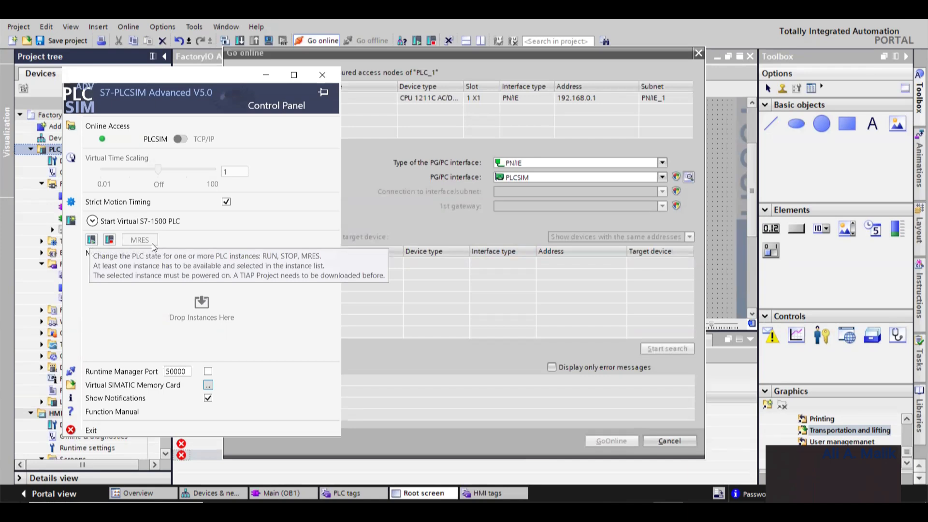
{"action": "left_click", "coordinate": [140, 221]}
{"action": "left_click", "coordinate": [200, 235]}
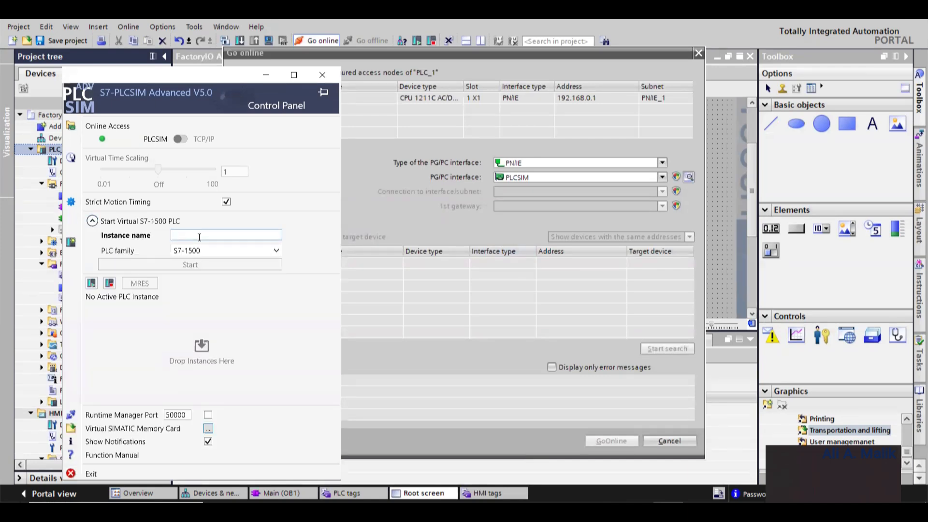
{"action": "type", "text": "DigitalTwin"}
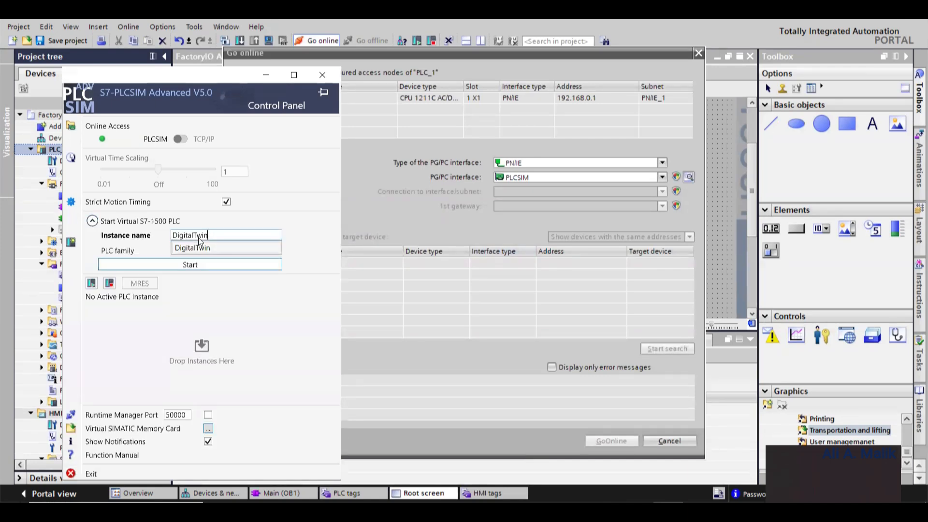
{"action": "key", "text": "Return"}
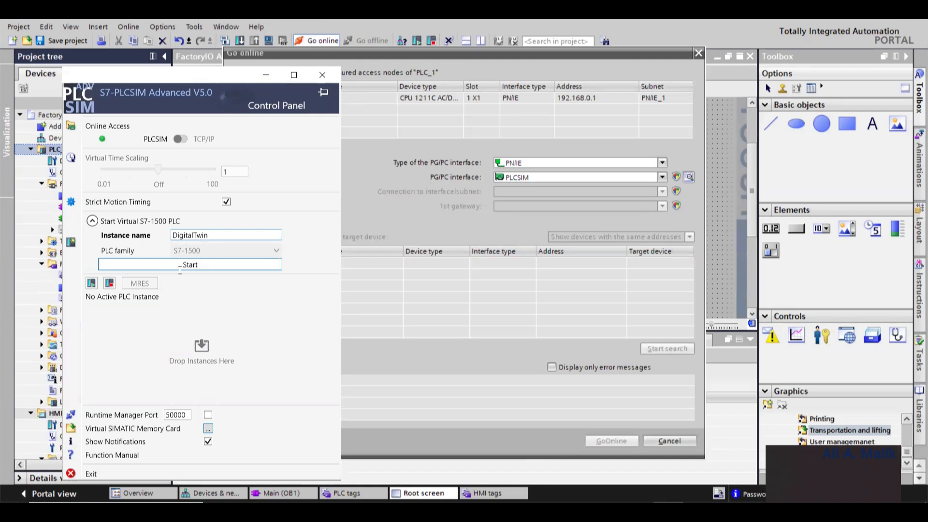
{"action": "left_click", "coordinate": [212, 264]}
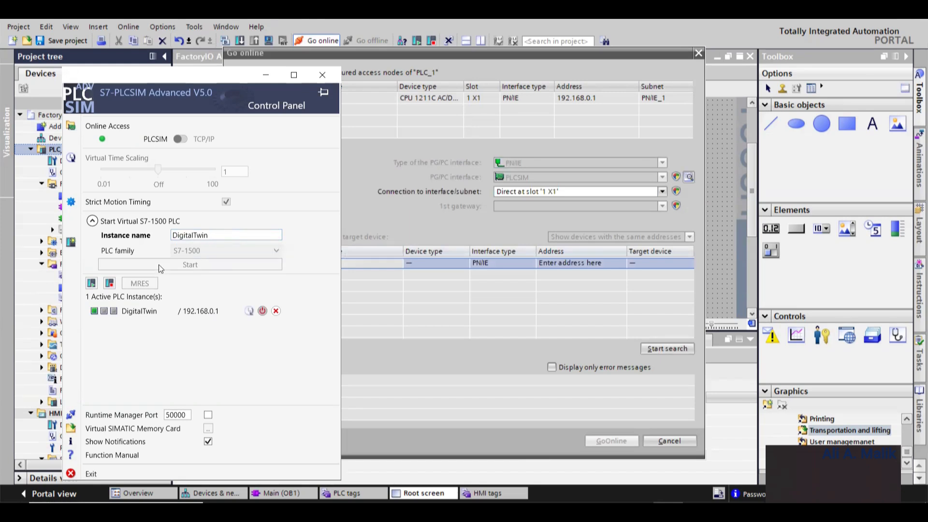
- Minimize PLCSIM Advanced and search for target devices with the connection set to Direct at slot '1 X1'
{"action": "left_click", "coordinate": [265, 75]}
{"action": "left_click", "coordinate": [662, 348]}
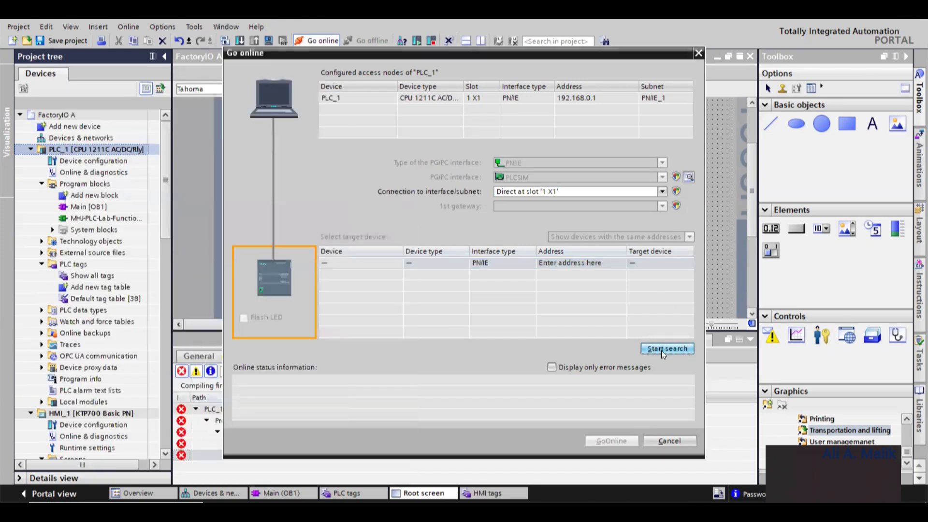
{"action": "left_click", "coordinate": [577, 190]}
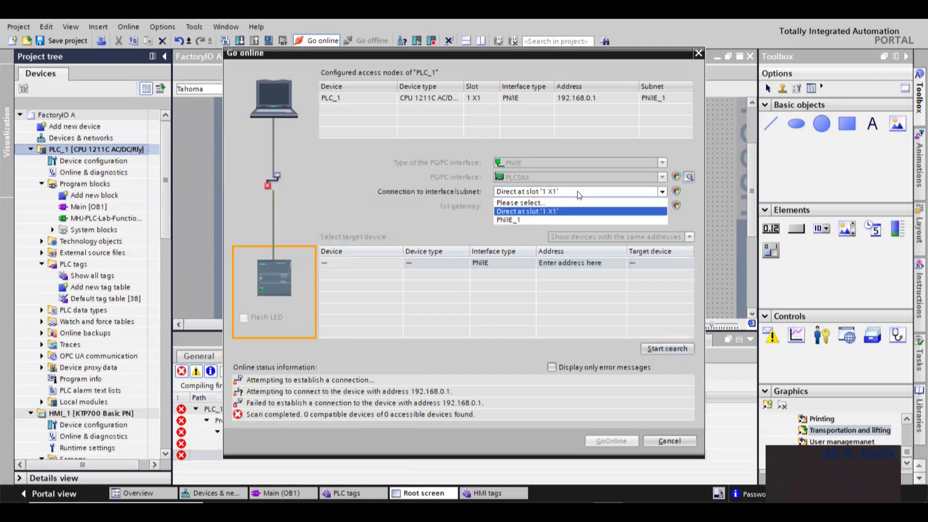
{"action": "left_click", "coordinate": [535, 210]}
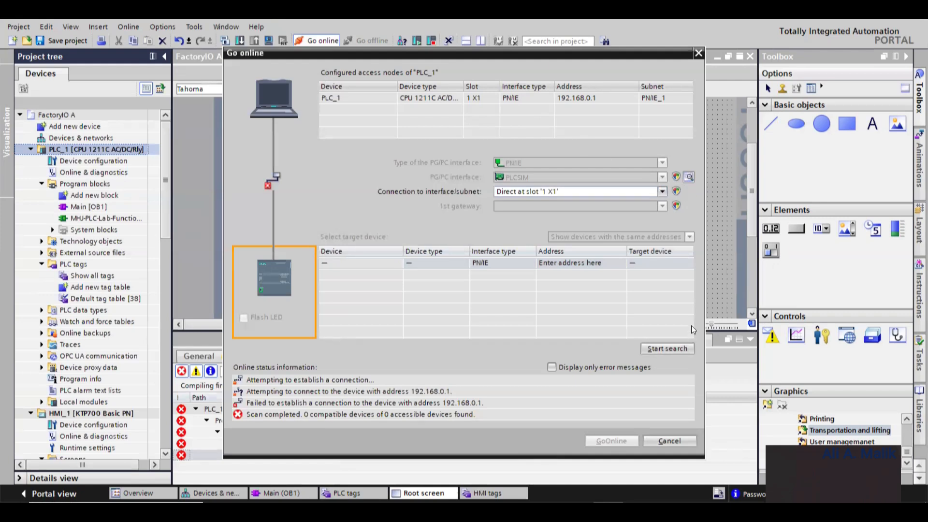
- Search for target devices again with the connection set to PN/IE_1, then cancel the Go online dialog
{"action": "left_click", "coordinate": [663, 191]}
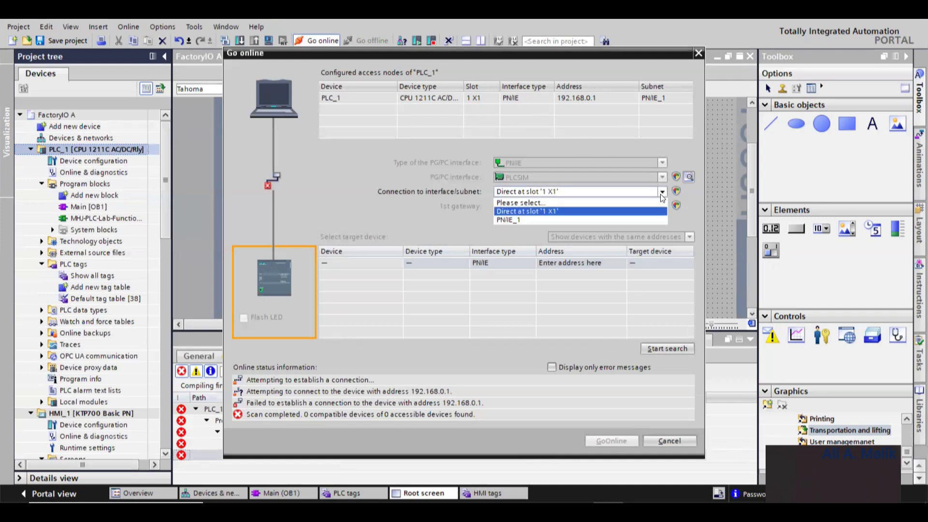
{"action": "left_click", "coordinate": [634, 218]}
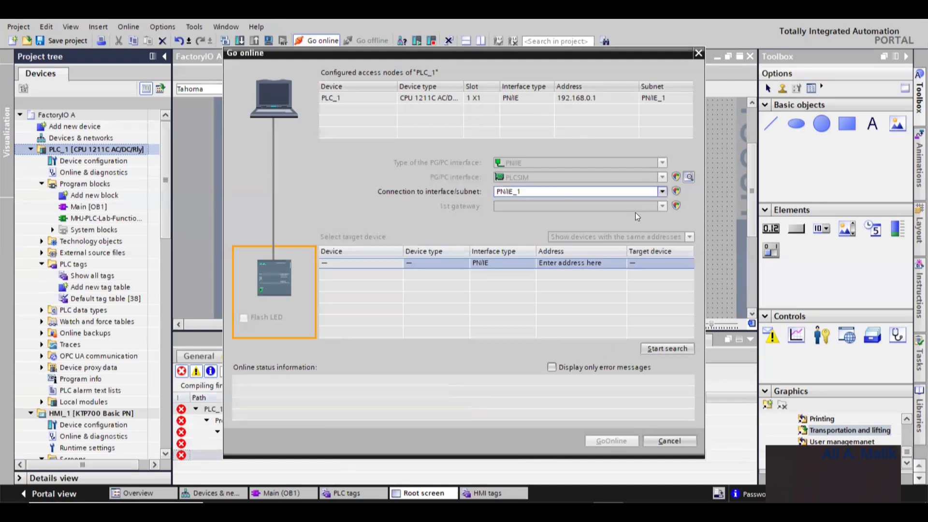
{"action": "left_click", "coordinate": [666, 344]}
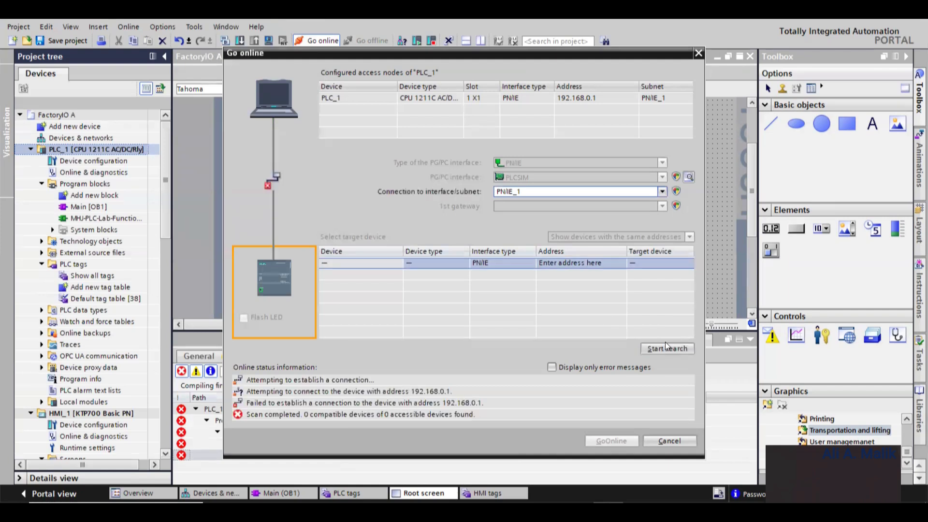
{"action": "left_click", "coordinate": [662, 192]}
{"action": "left_click", "coordinate": [650, 202]}
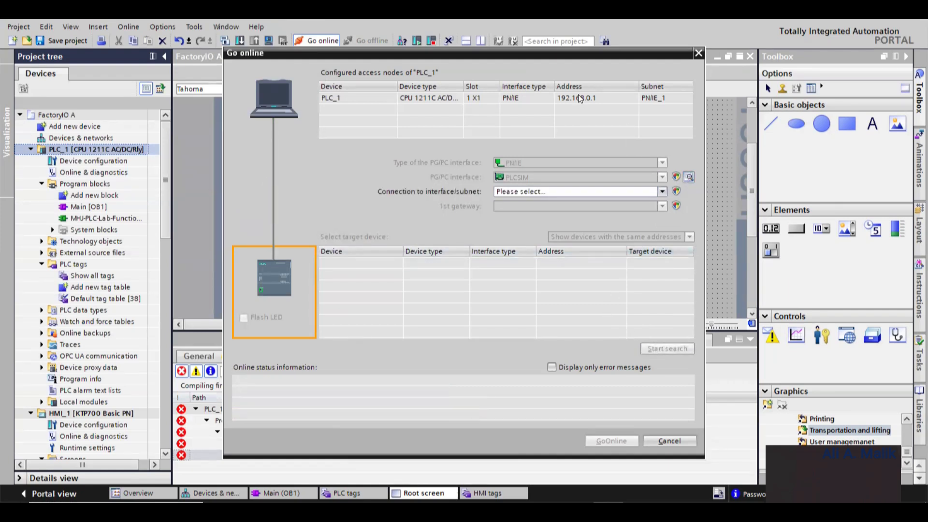
{"action": "left_click", "coordinate": [670, 444]}
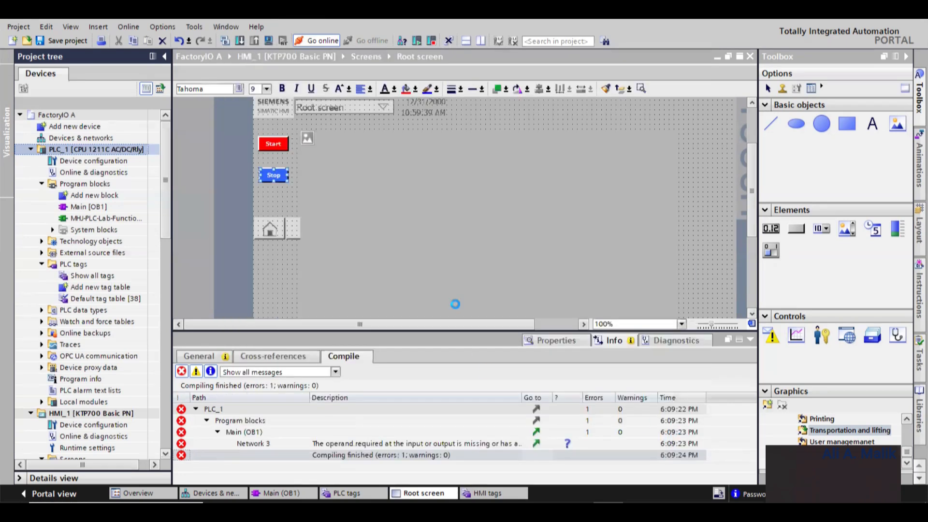
{"action": "right_click", "coordinate": [84, 149]}
{"action": "mouse_move", "coordinate": [160, 309]}
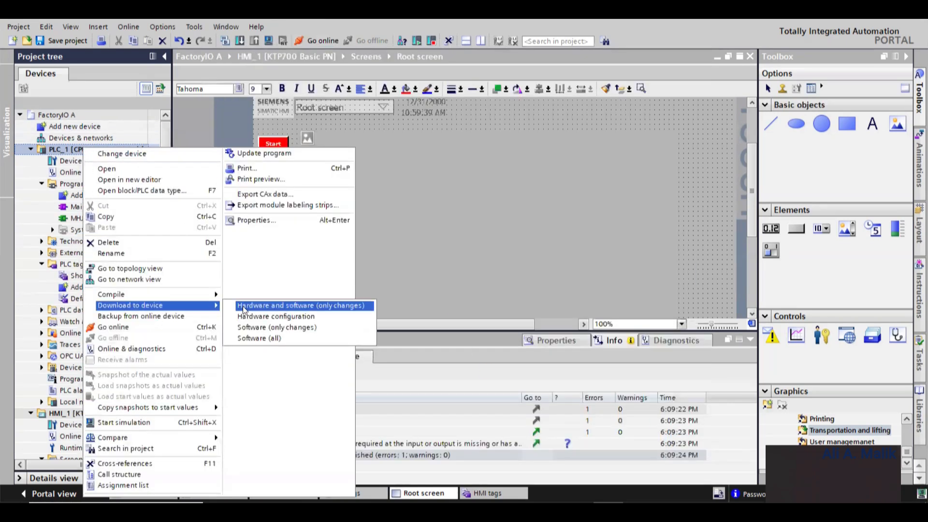
{"action": "left_click", "coordinate": [271, 306]}
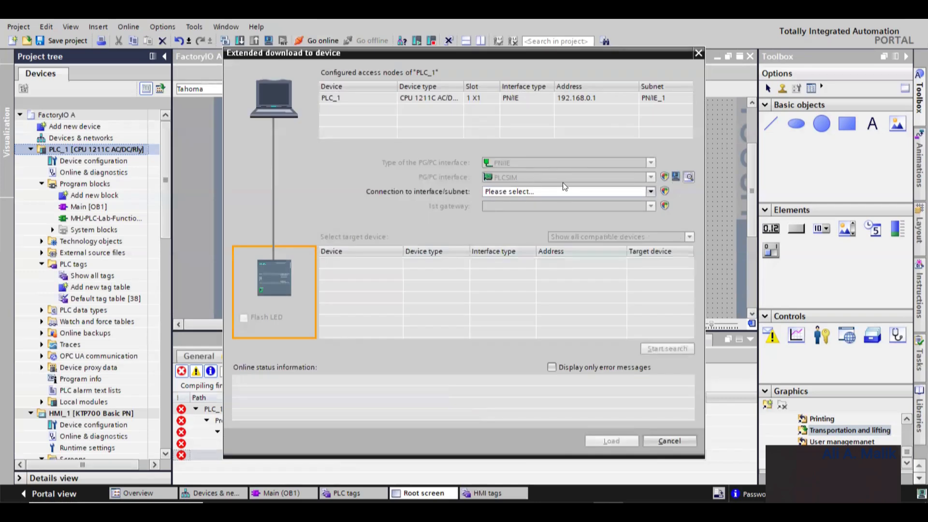
{"action": "left_click", "coordinate": [656, 440]}
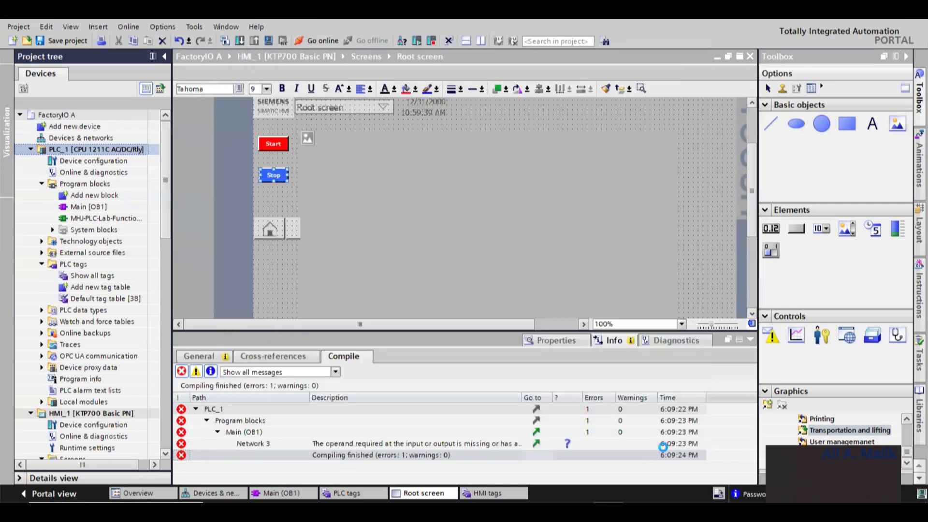
- End the S7-PLCSIM process in Task Manager, leaving PLCSIM Advanced running, and close Task Manager
{"action": "left_click", "coordinate": [609, 511]}
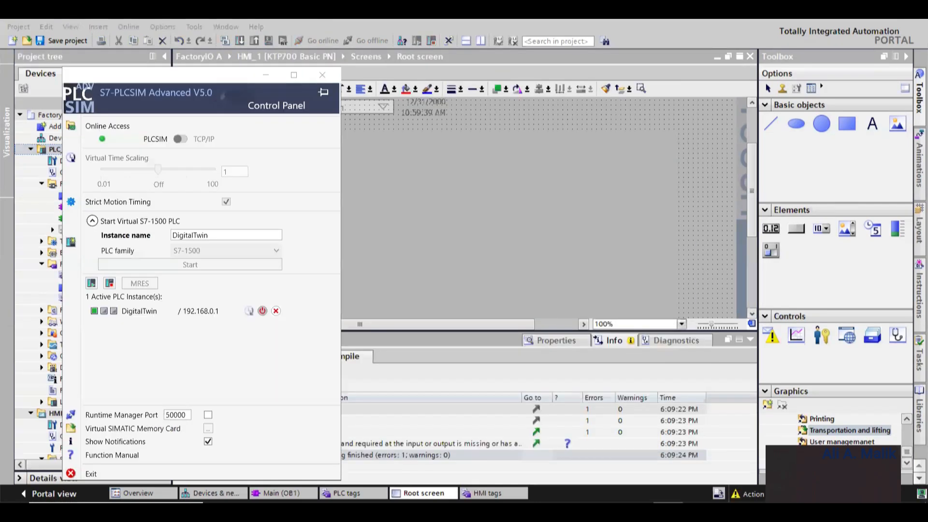
{"action": "left_click", "coordinate": [609, 512]}
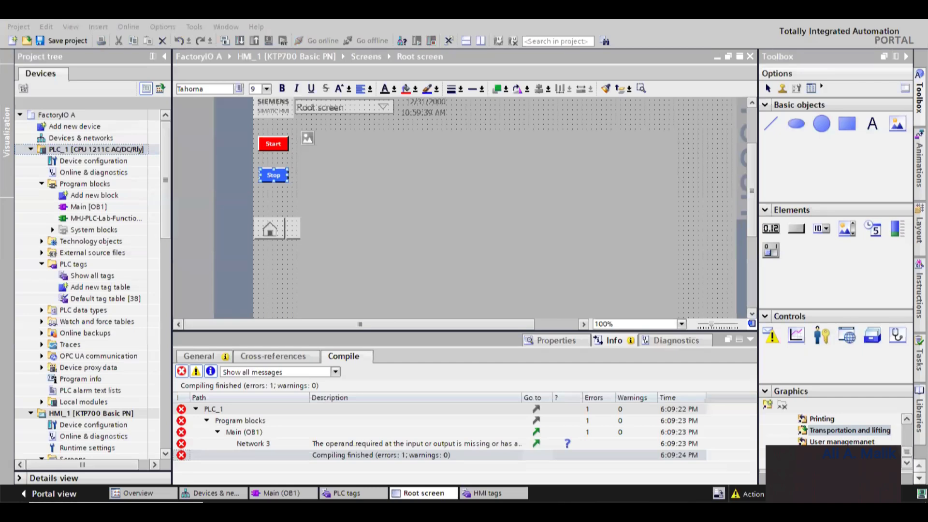
{"action": "right_click", "coordinate": [685, 511]}
{"action": "left_click", "coordinate": [724, 468]}
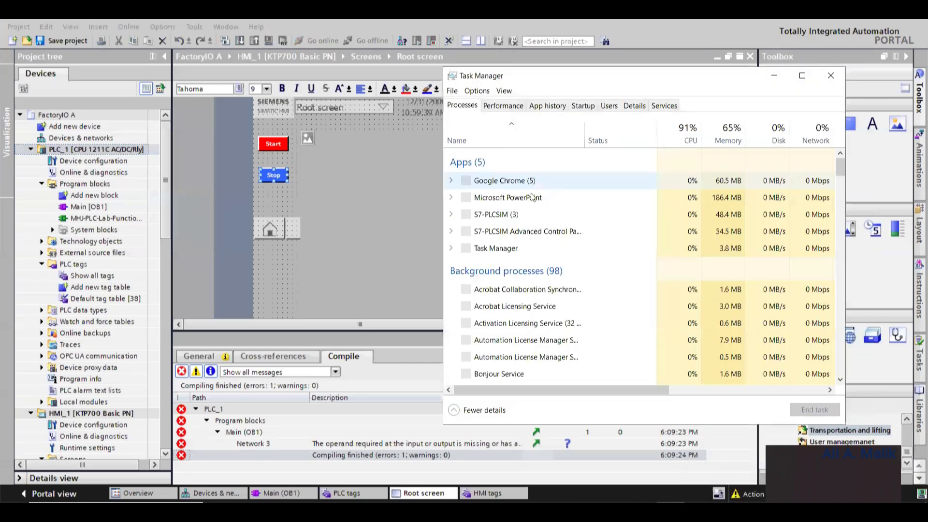
{"action": "left_click", "coordinate": [488, 214]}
{"action": "left_click", "coordinate": [490, 232]}
{"action": "left_click", "coordinate": [826, 411]}
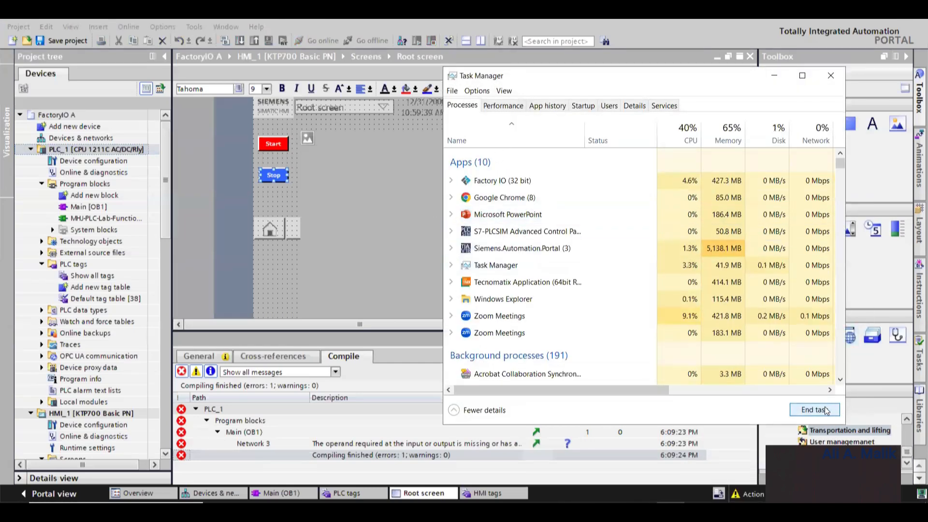
{"action": "left_click", "coordinate": [774, 75]}
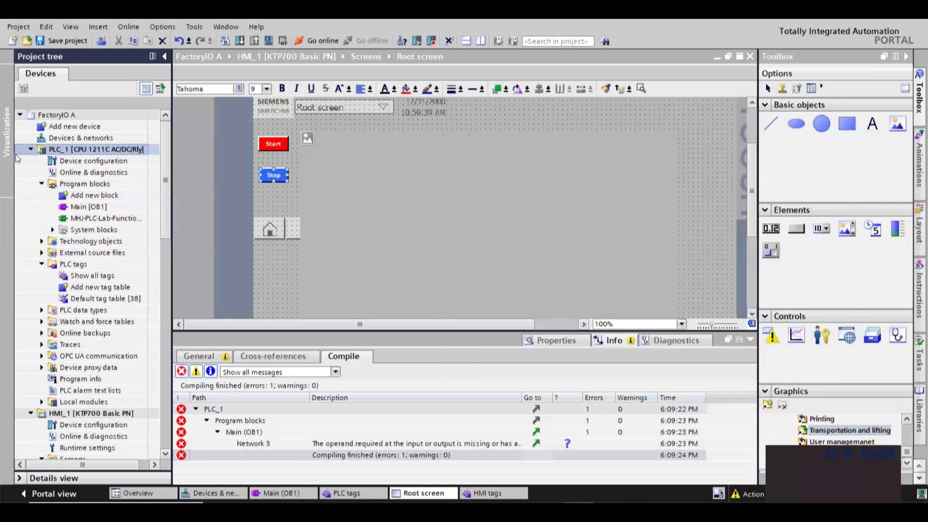
- Open the extended download dialog for PLC_1 and search for target devices with the connection set to PN/IE_1
{"action": "right_click", "coordinate": [53, 149]}
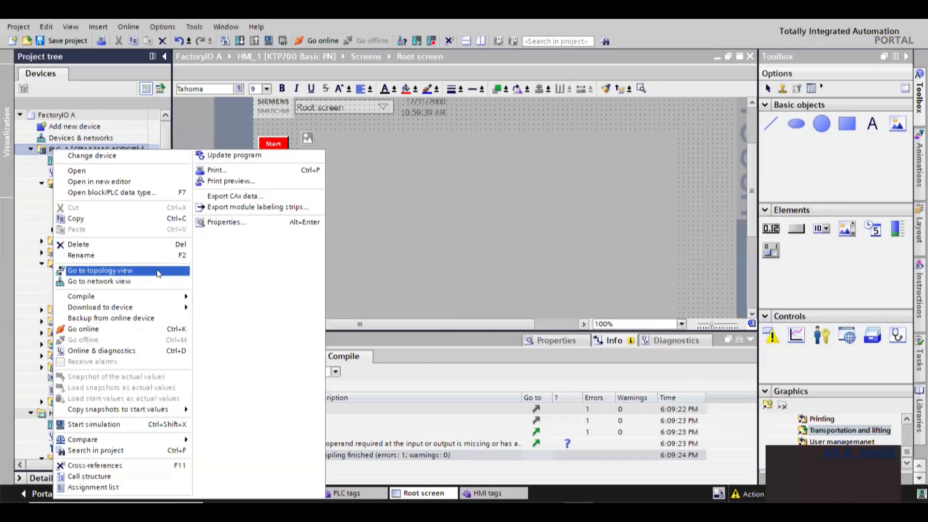
{"action": "mouse_move", "coordinate": [166, 307]}
{"action": "left_click", "coordinate": [251, 309]}
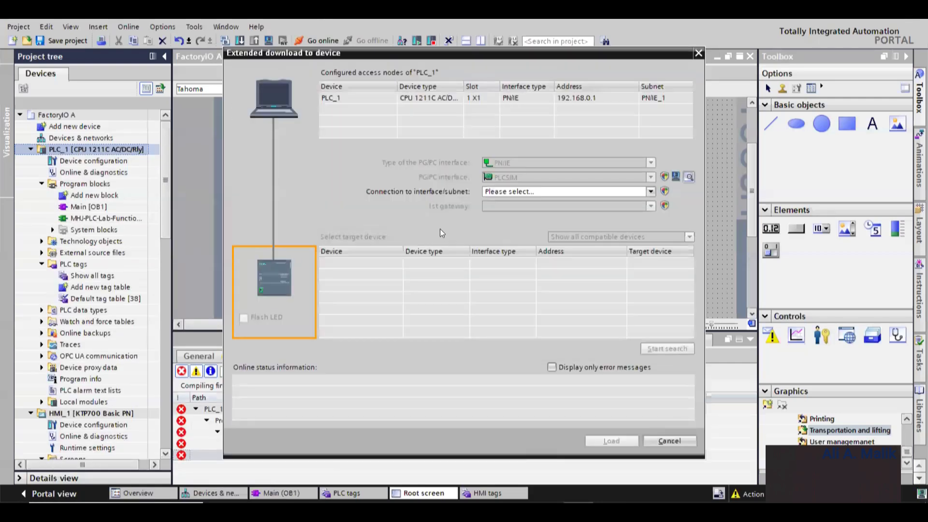
{"action": "left_click", "coordinate": [535, 192]}
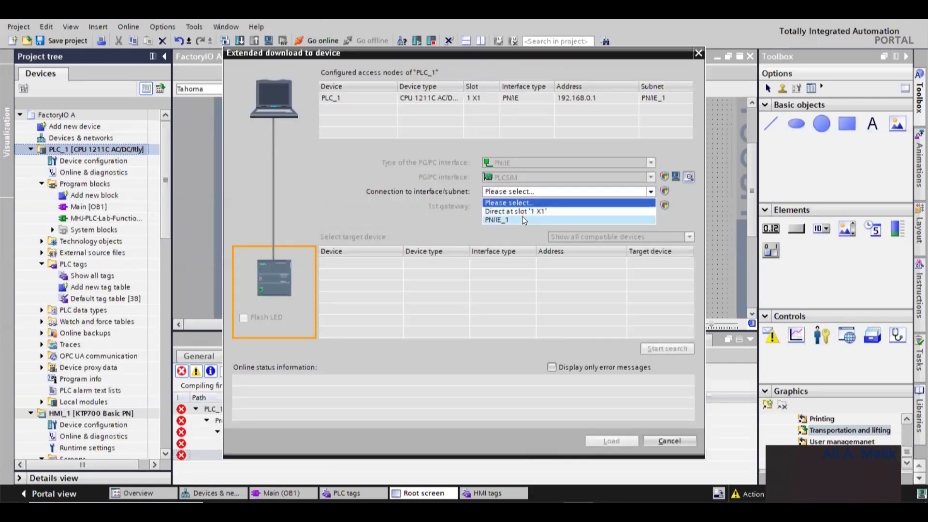
{"action": "left_click", "coordinate": [522, 219]}
{"action": "left_click", "coordinate": [667, 349]}
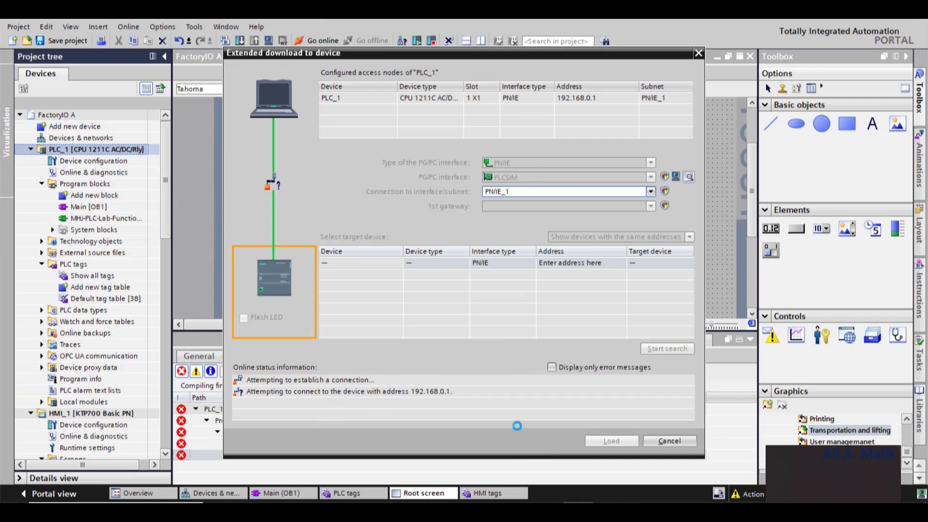
- Open Task Manager to inspect the running processes
{"action": "key", "text": "ctrl+shift+Escape"}
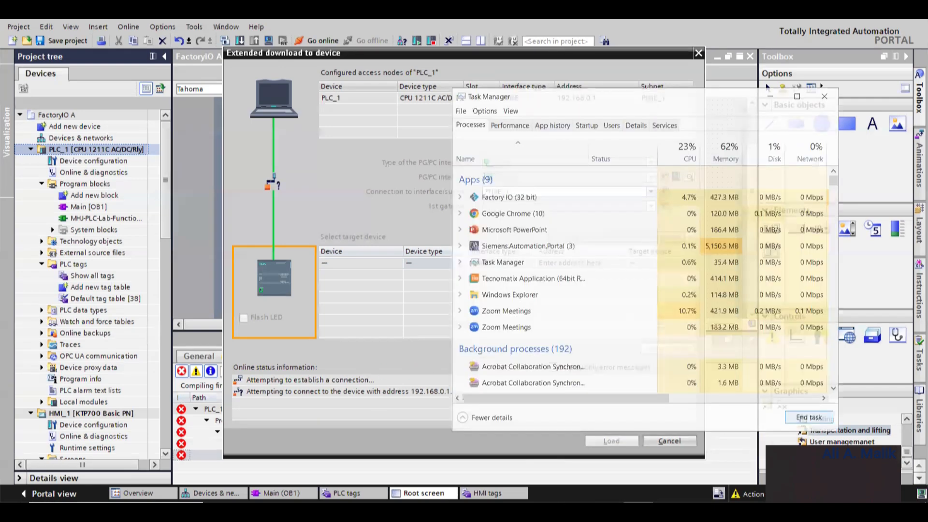
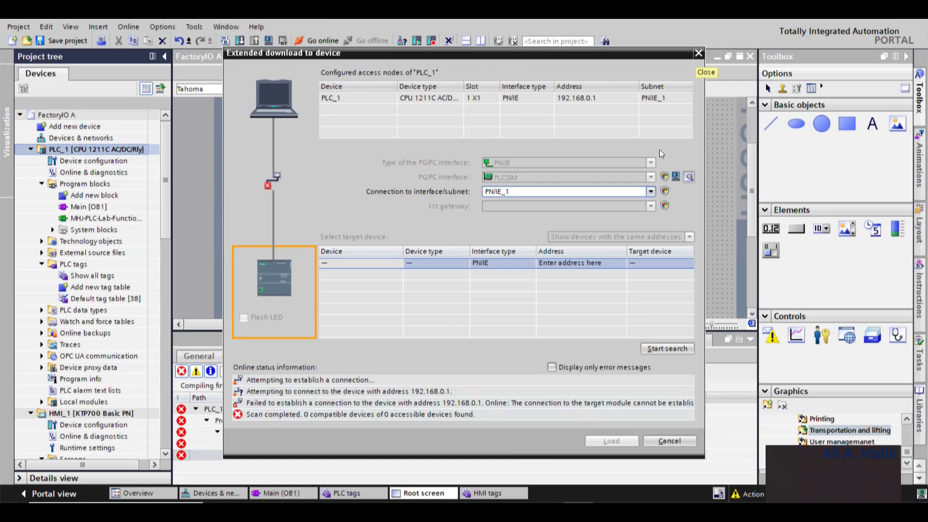
- Set the connection to Direct at slot '1 X1' and choose PLCSIM [ISO] as the PLCSIM interface's active configuration
{"action": "left_click", "coordinate": [545, 191]}
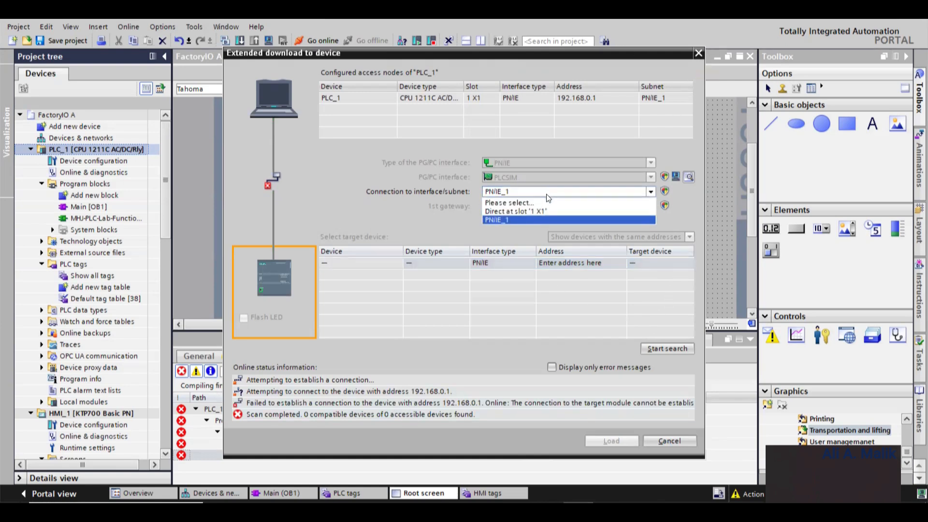
{"action": "left_click", "coordinate": [546, 210]}
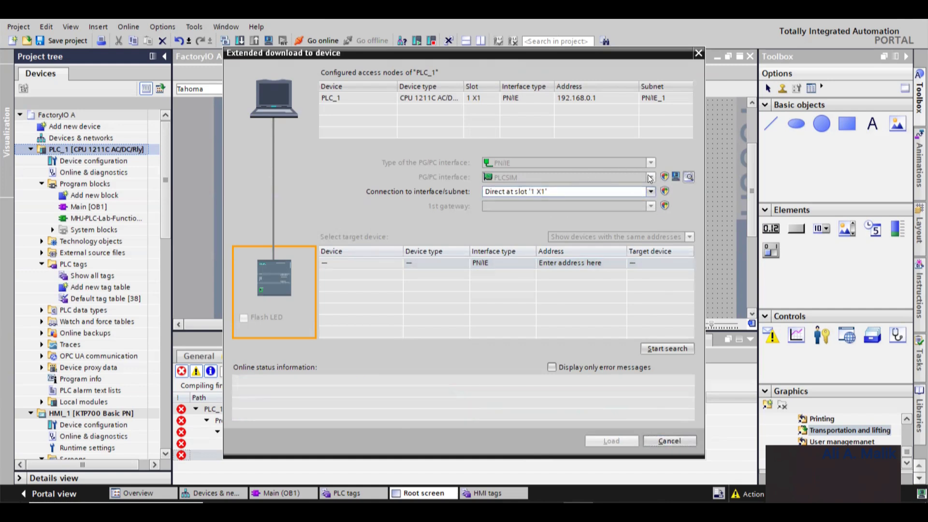
{"action": "left_click", "coordinate": [675, 176]}
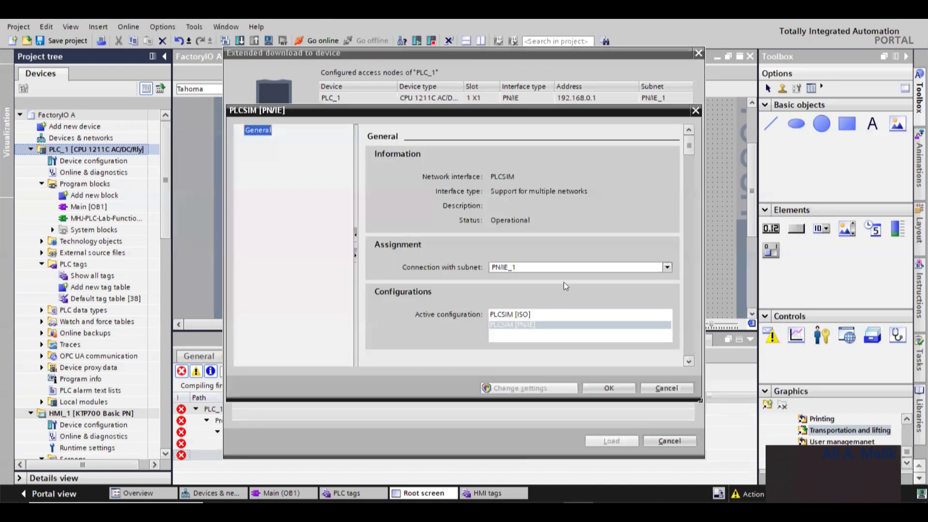
{"action": "left_click", "coordinate": [532, 267]}
{"action": "left_click", "coordinate": [532, 268]}
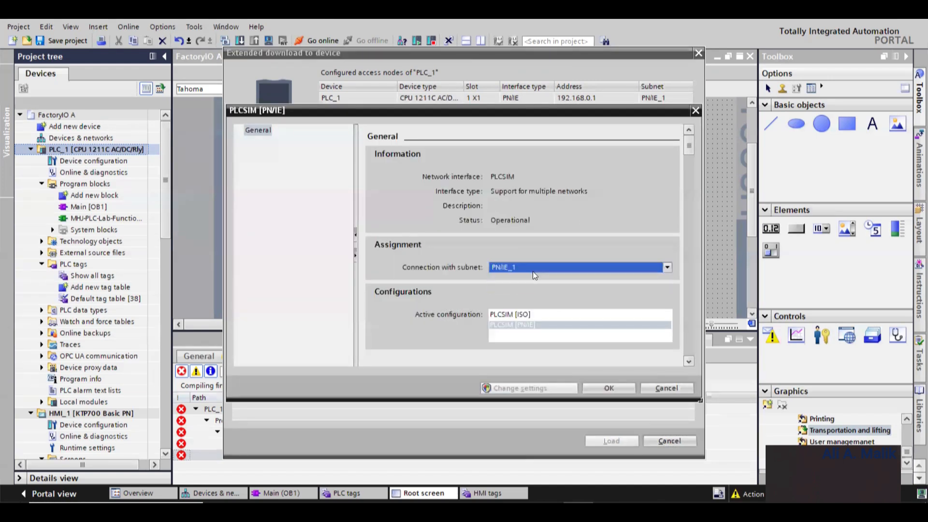
{"action": "left_click", "coordinate": [531, 315]}
{"action": "left_click", "coordinate": [611, 387]}
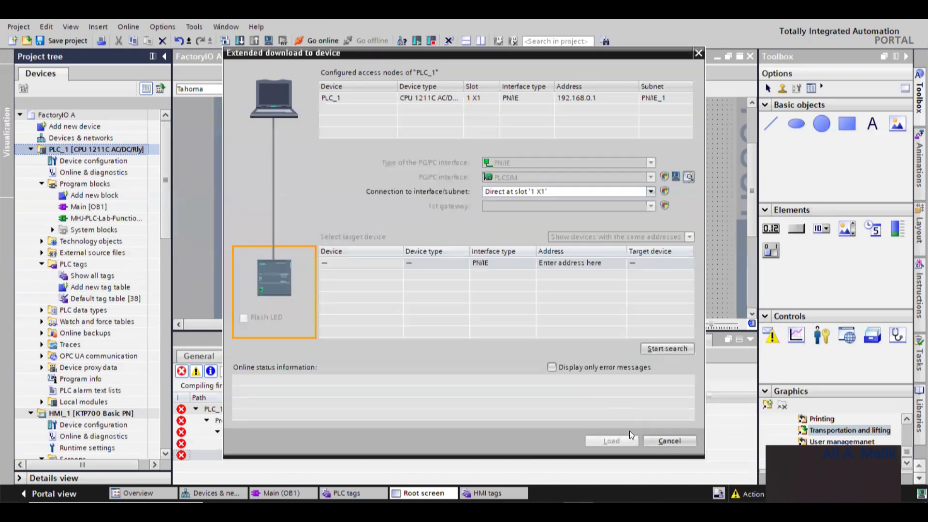
- Search for target devices over the direct slot connection, then cancel the extended download dialog
{"action": "left_click", "coordinate": [657, 349]}
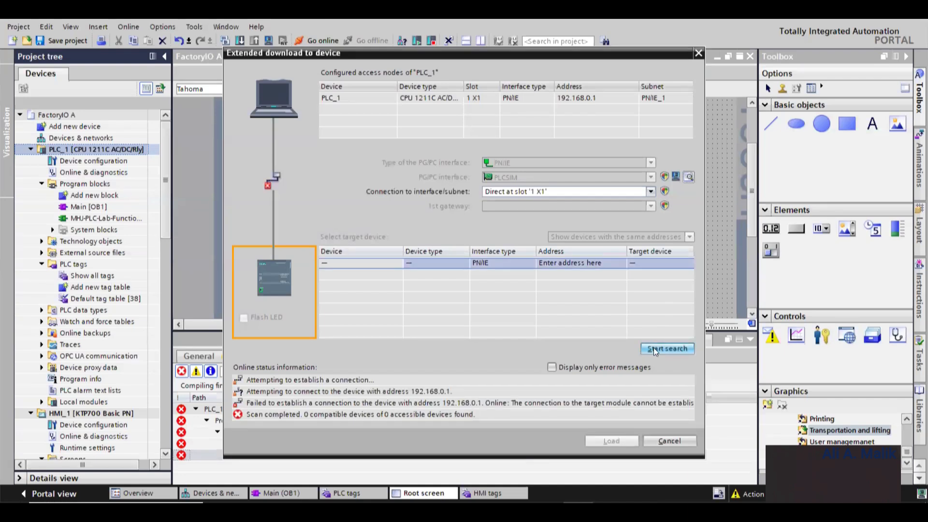
{"action": "left_click", "coordinate": [674, 438]}
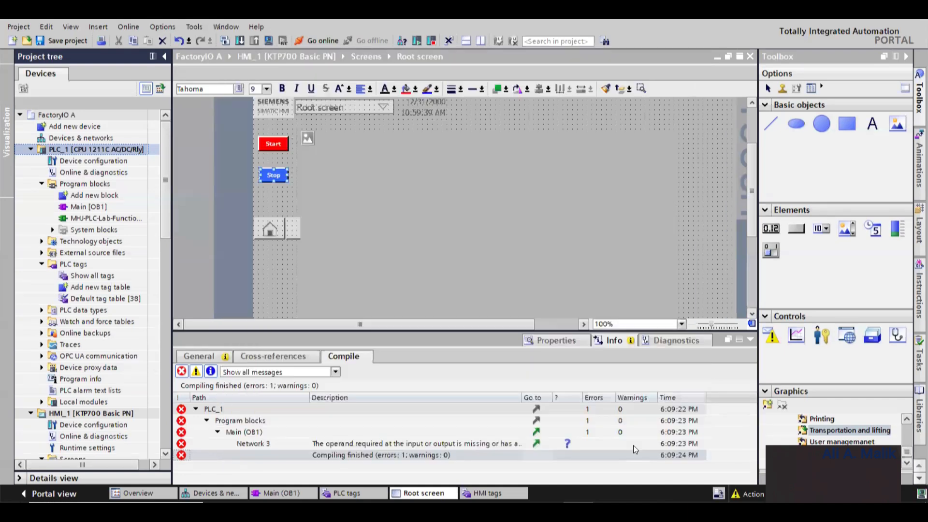
{"action": "left_click", "coordinate": [345, 193]}
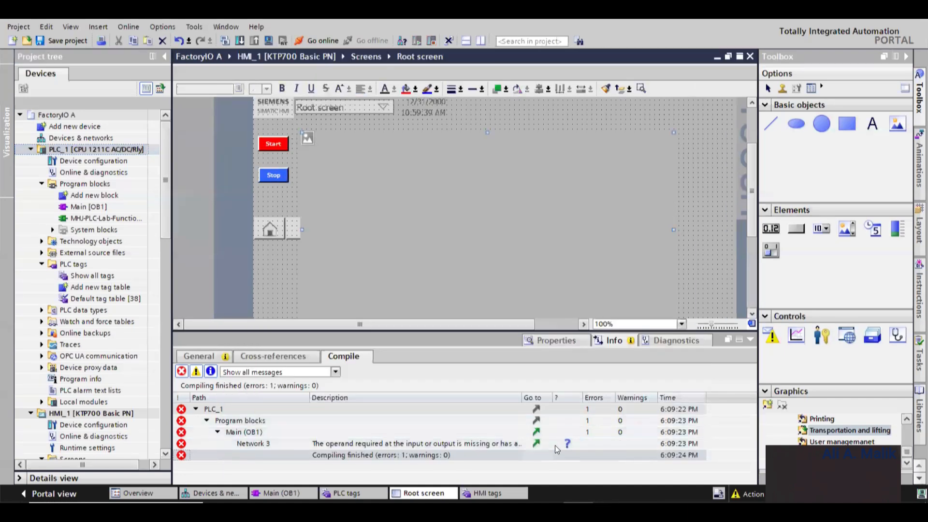
{"action": "left_click", "coordinate": [641, 512]}
{"action": "left_click", "coordinate": [640, 511]}
{"action": "left_click", "coordinate": [579, 503]}
{"action": "left_click", "coordinate": [578, 505]}
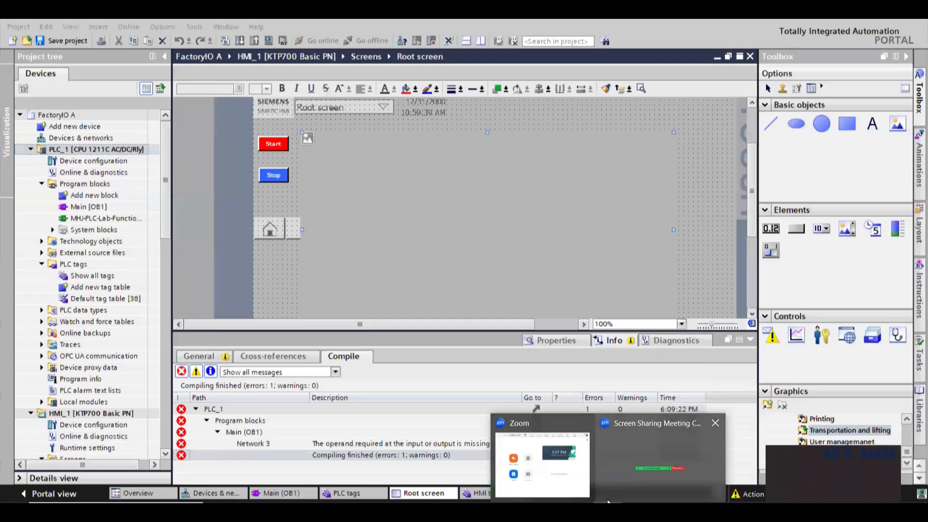
- Open the installed programs list through the S7-PLCSIM Advanced Start tile's uninstall option
{"action": "key", "text": "super"}
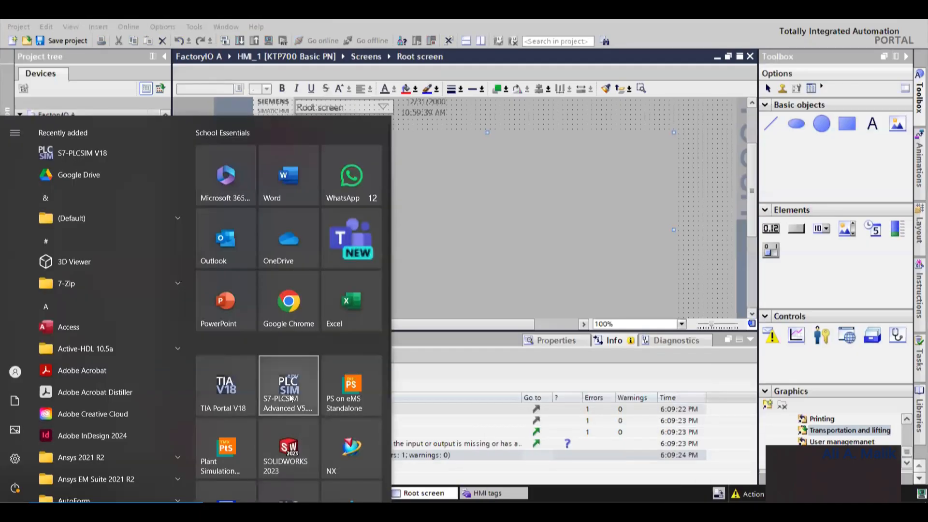
{"action": "right_click", "coordinate": [291, 396]}
{"action": "left_click", "coordinate": [339, 465]}
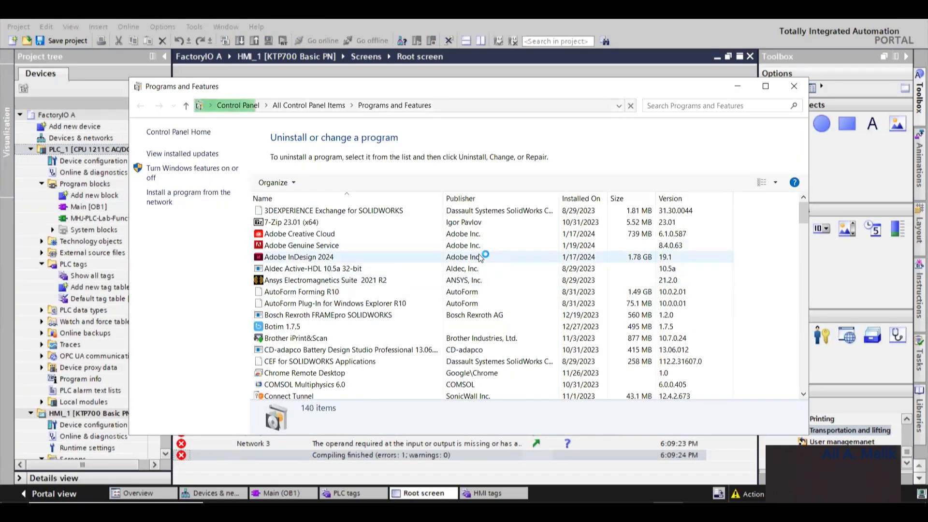
{"action": "left_click", "coordinate": [737, 86]}
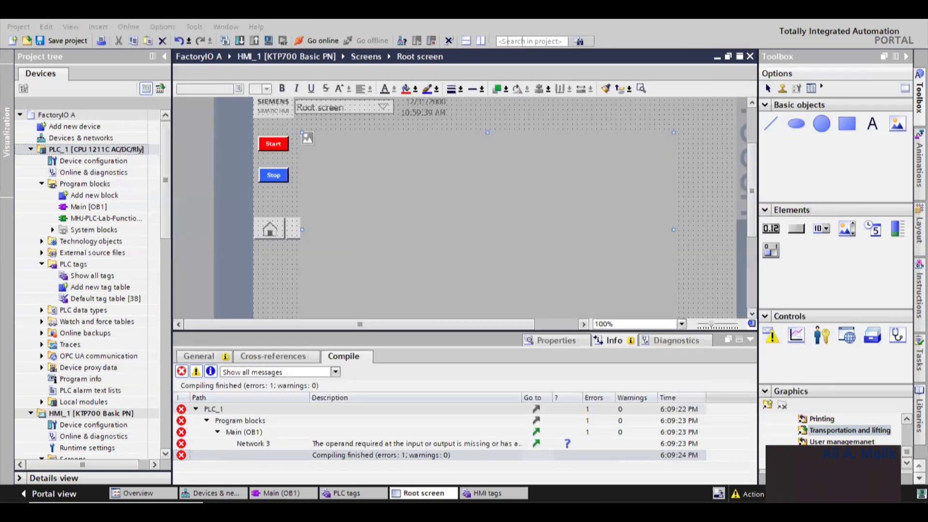
- Unpin the S7-PLCSIM V18 tile from the Start menu
{"action": "key", "text": "super"}
{"action": "scroll", "coordinate": [288, 379], "scroll_direction": "down", "scroll_amount": 2}
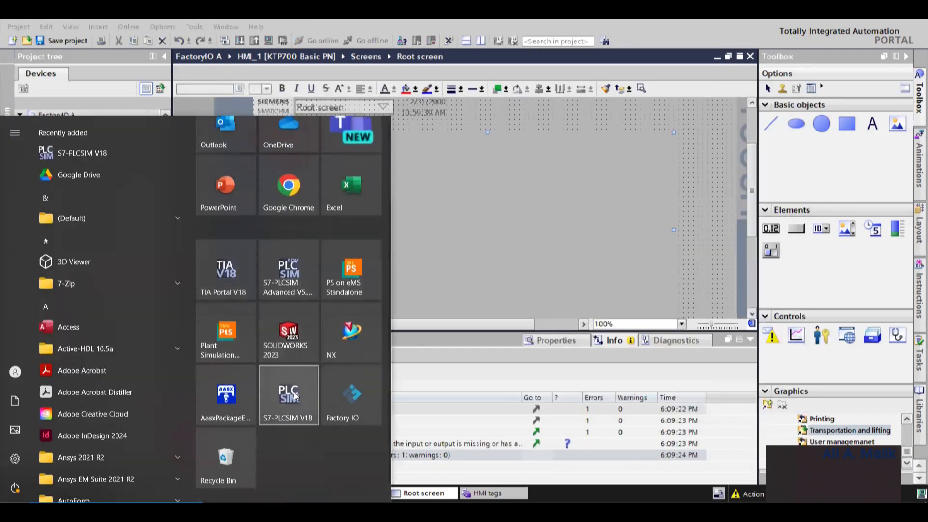
{"action": "right_click", "coordinate": [296, 396]}
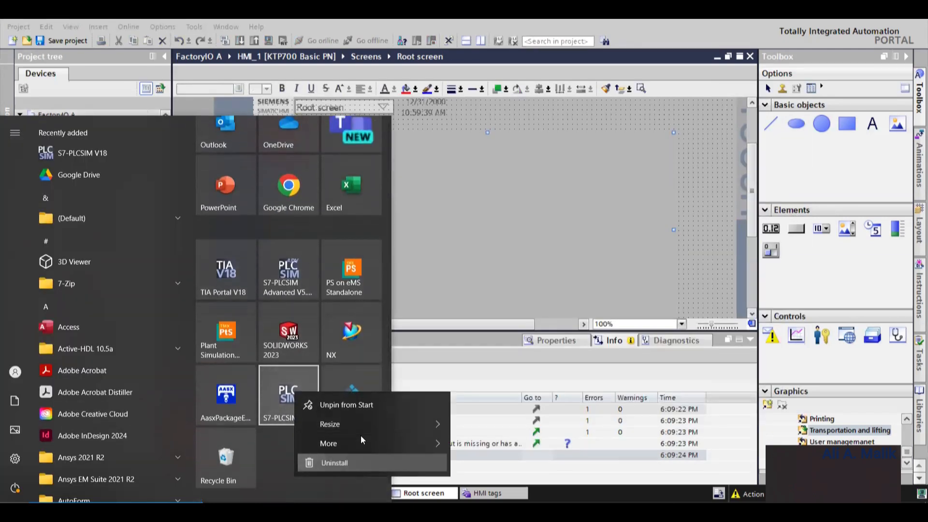
{"action": "left_click", "coordinate": [298, 397]}
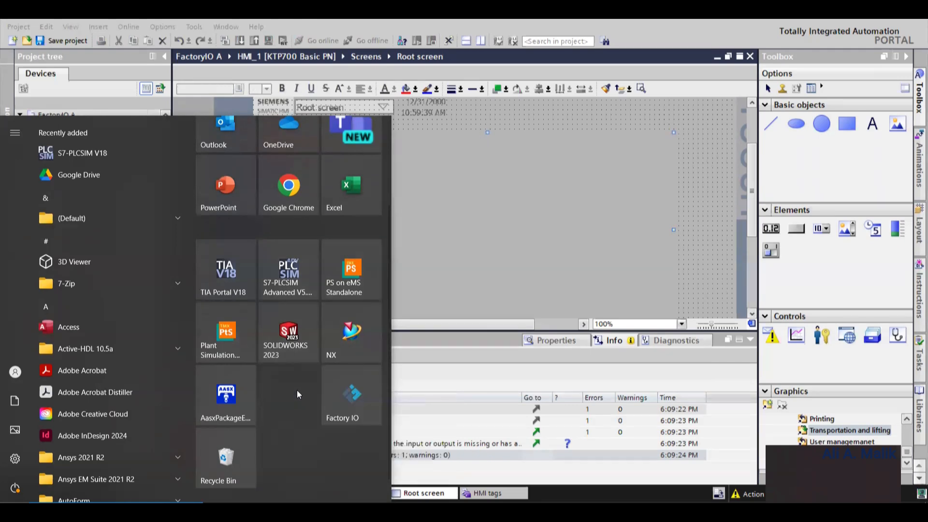
{"action": "key", "text": "super"}
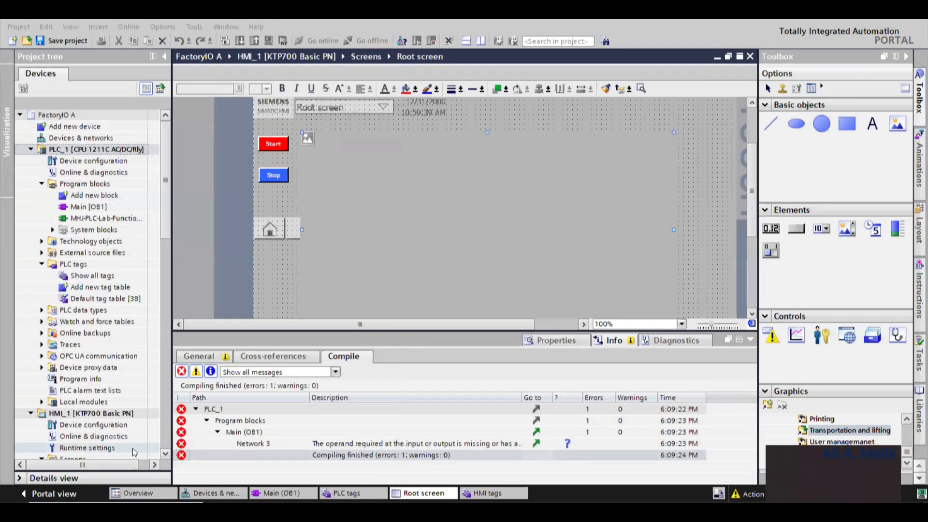
- Search the Start menu for "pl" and launch S7-PLCSIM V18
{"action": "key", "text": "super"}
{"action": "type", "text": "pl"}
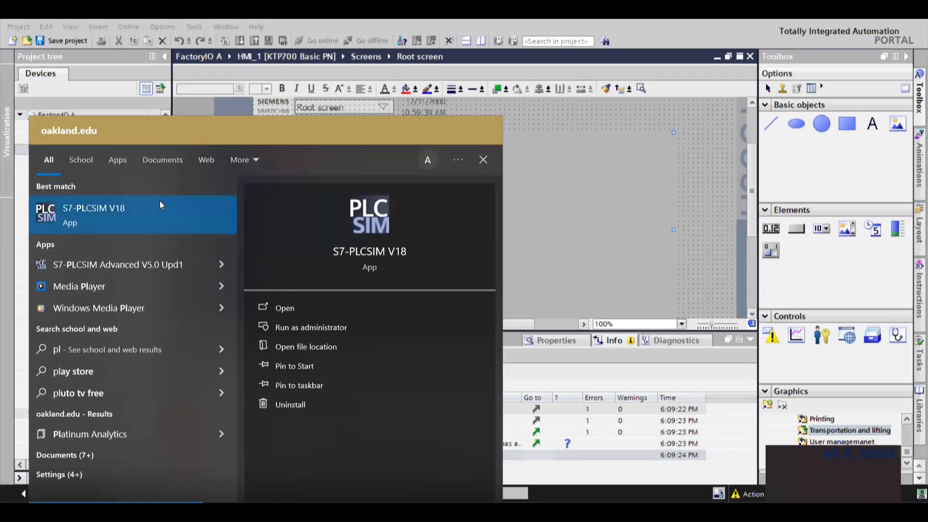
{"action": "left_click", "coordinate": [138, 215]}
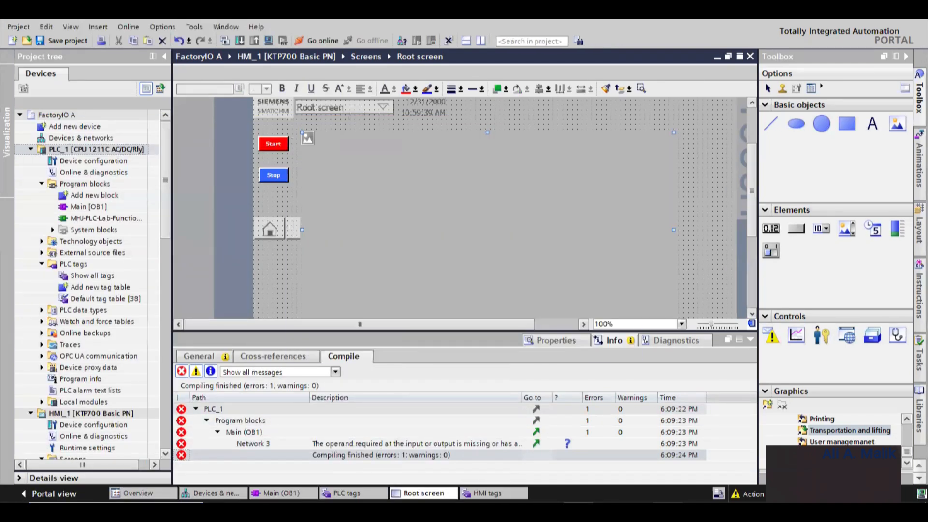
- Open Task Manager and switch between the open windows to inspect the running processes
{"action": "right_click", "coordinate": [694, 482]}
{"action": "left_click", "coordinate": [728, 468]}
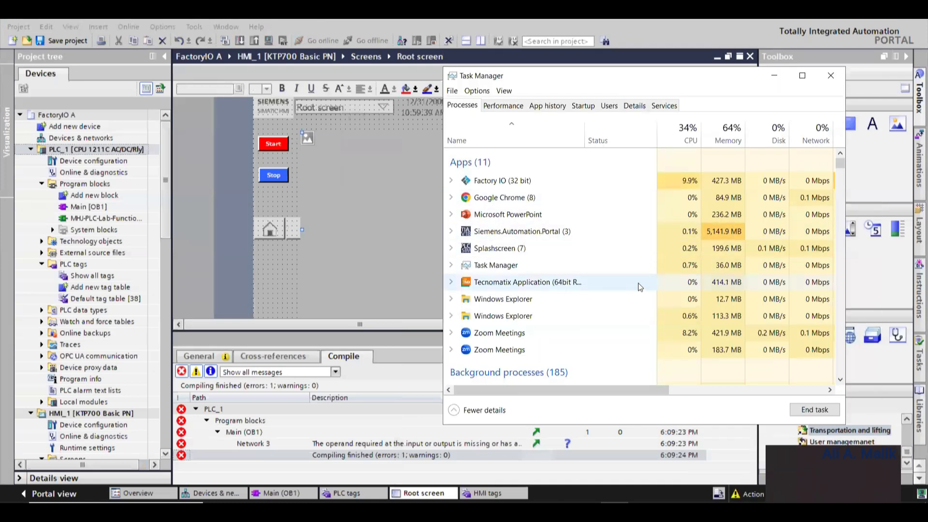
{"action": "left_click", "coordinate": [773, 76]}
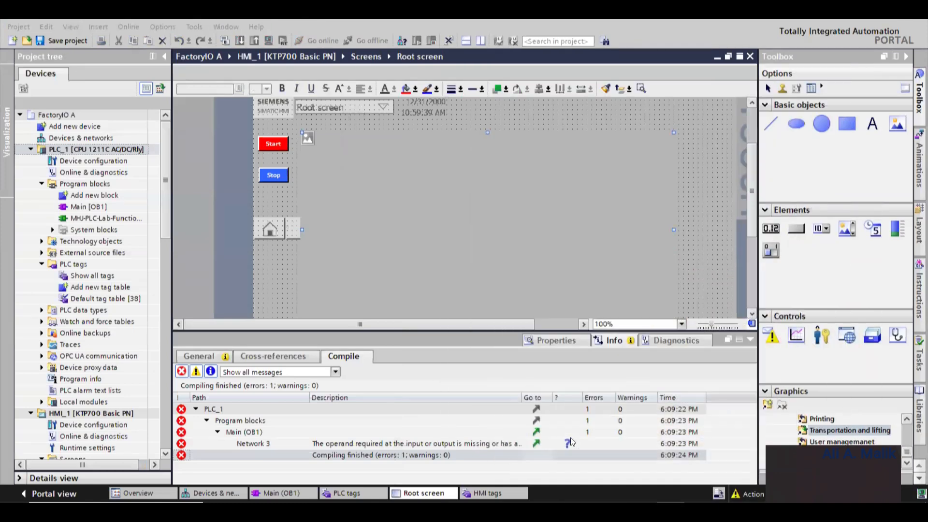
{"action": "left_click", "coordinate": [642, 511]}
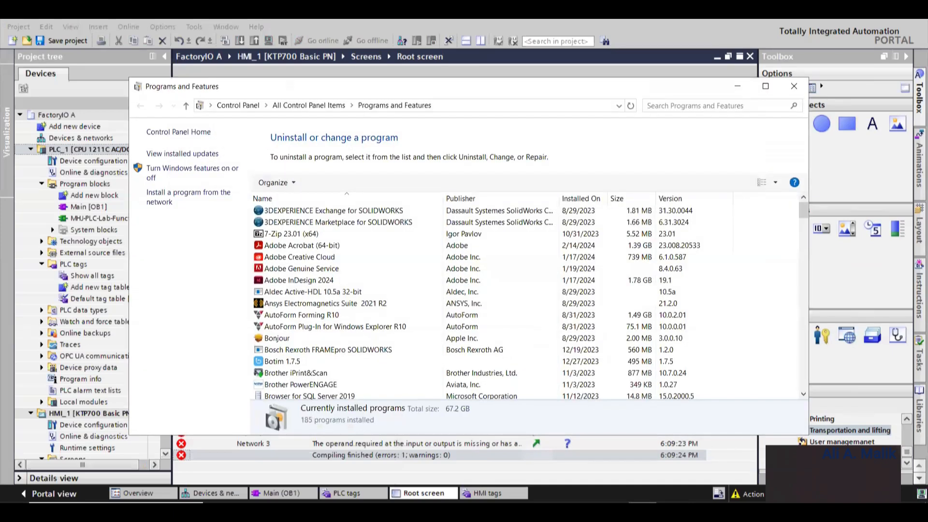
{"action": "left_click", "coordinate": [642, 510]}
{"action": "left_click", "coordinate": [616, 511]}
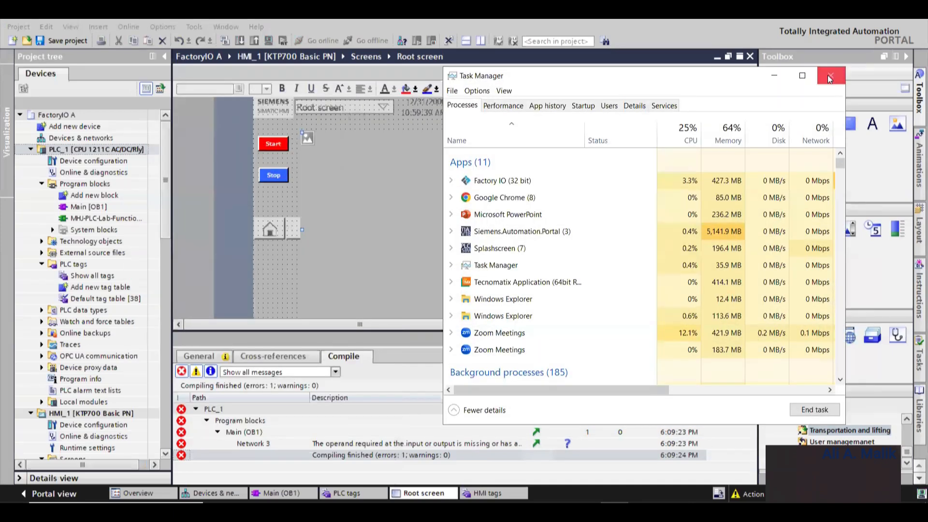
{"action": "left_click", "coordinate": [825, 78]}
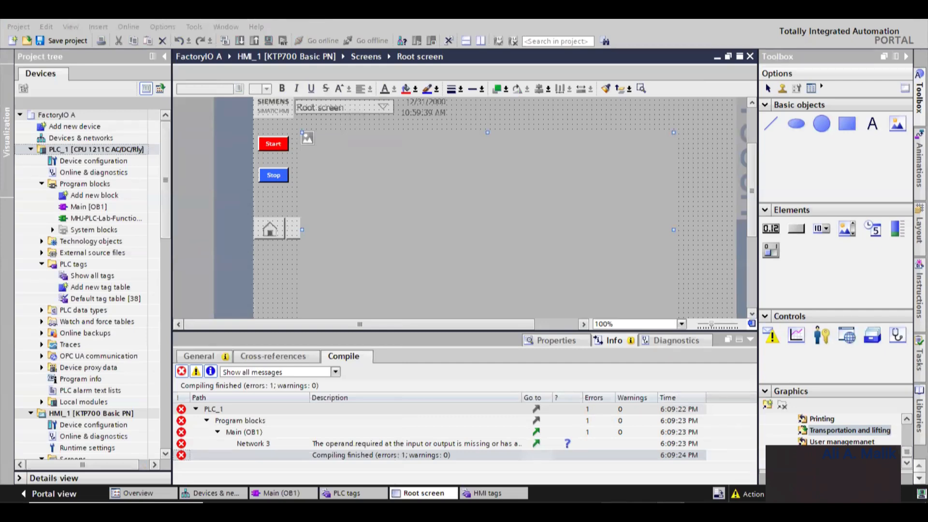
- End the Splashscreen process in Task Manager
{"action": "left_click", "coordinate": [643, 511]}
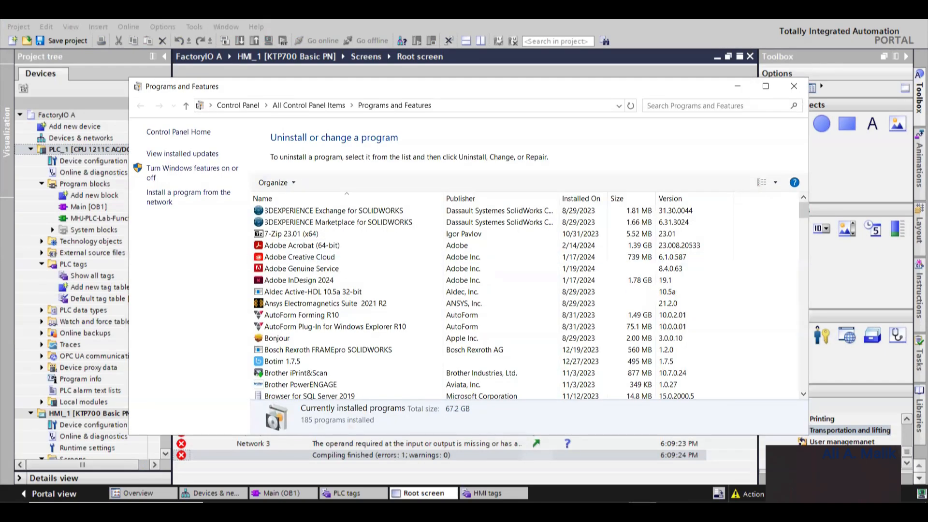
{"action": "left_click", "coordinate": [643, 510]}
{"action": "left_click", "coordinate": [498, 248]}
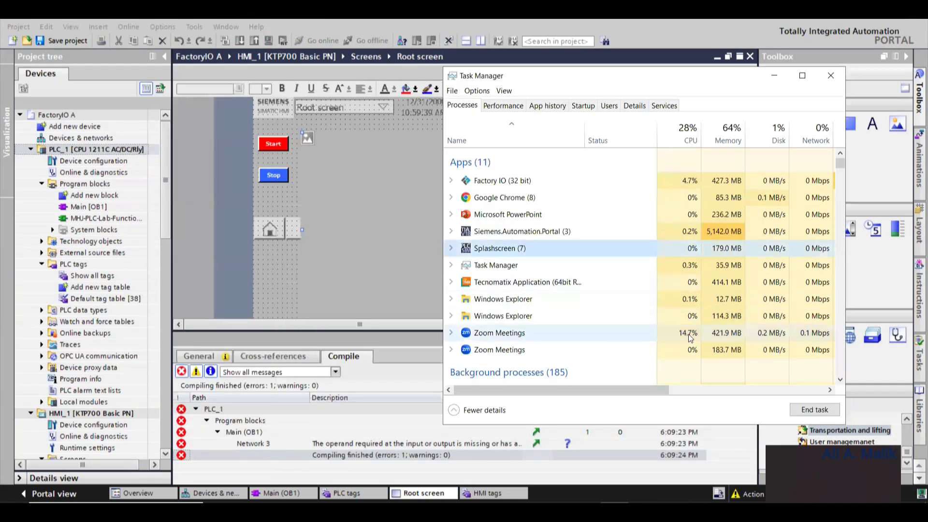
{"action": "left_click", "coordinate": [819, 410]}
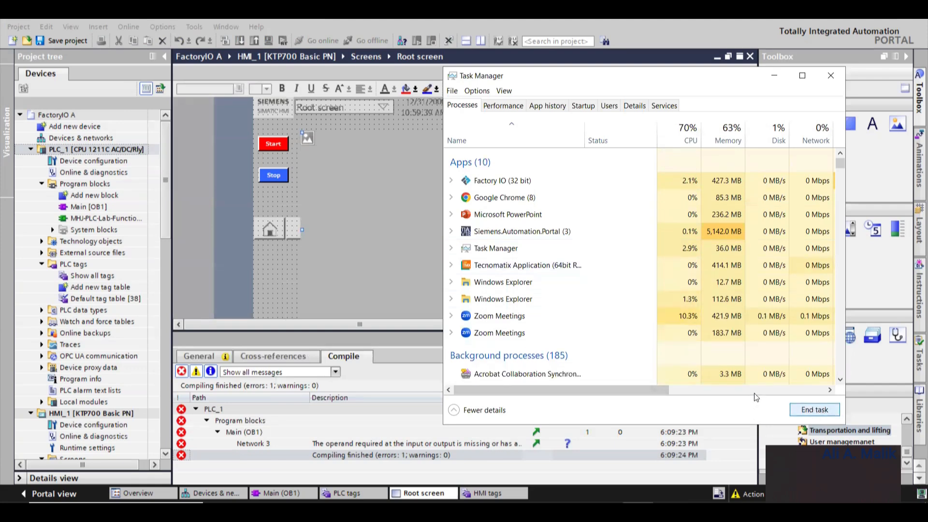
- Switch to Factory I/O and open the Drivers entry from its File menu
{"action": "left_click", "coordinate": [625, 436]}
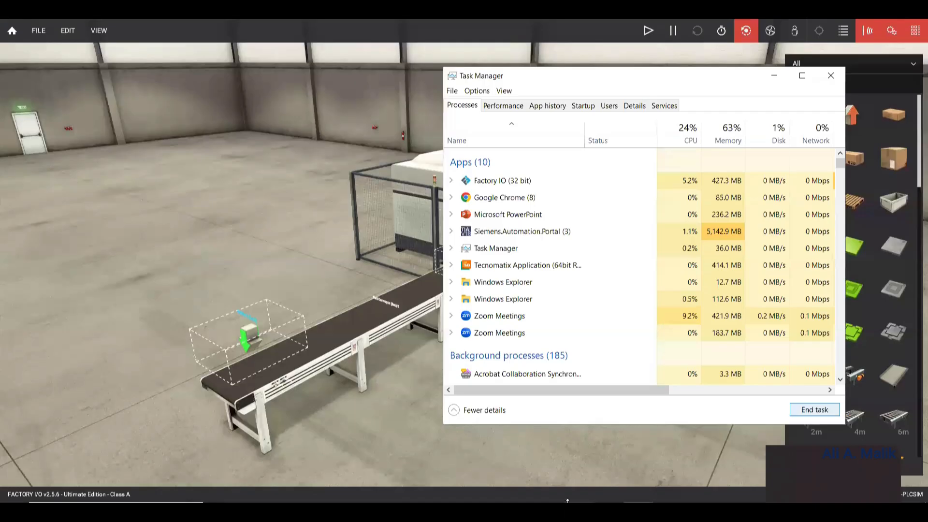
{"action": "left_click", "coordinate": [39, 30]}
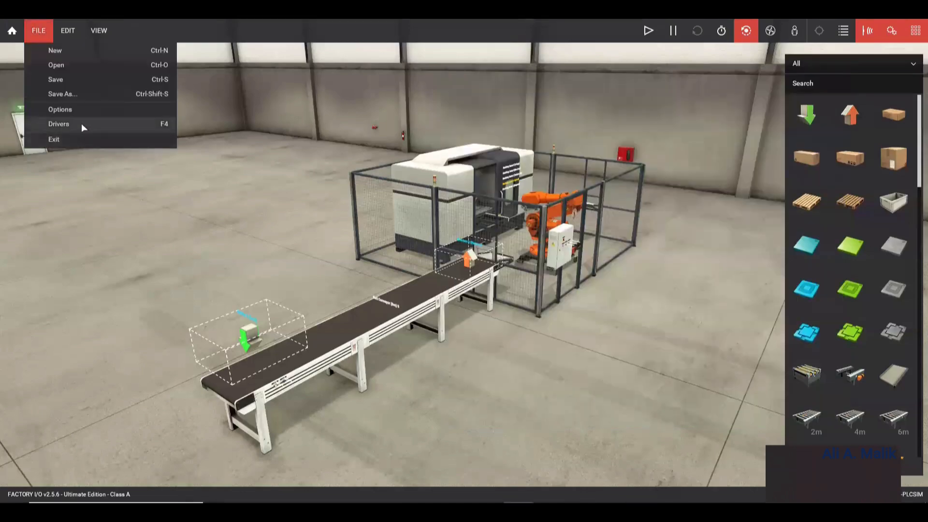
{"action": "left_click", "coordinate": [81, 124]}
{"action": "left_click", "coordinate": [13, 39]}
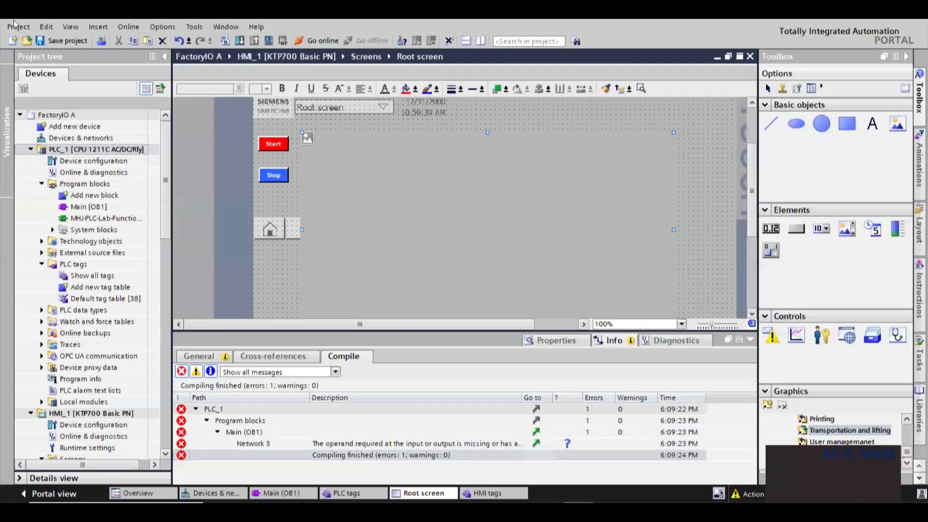
{"action": "left_click", "coordinate": [16, 26]}
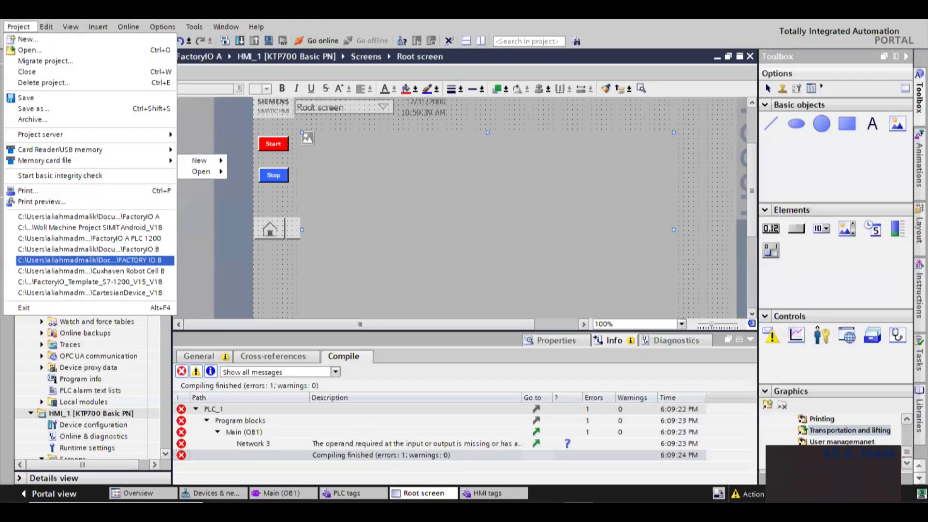
{"action": "left_click", "coordinate": [639, 511]}
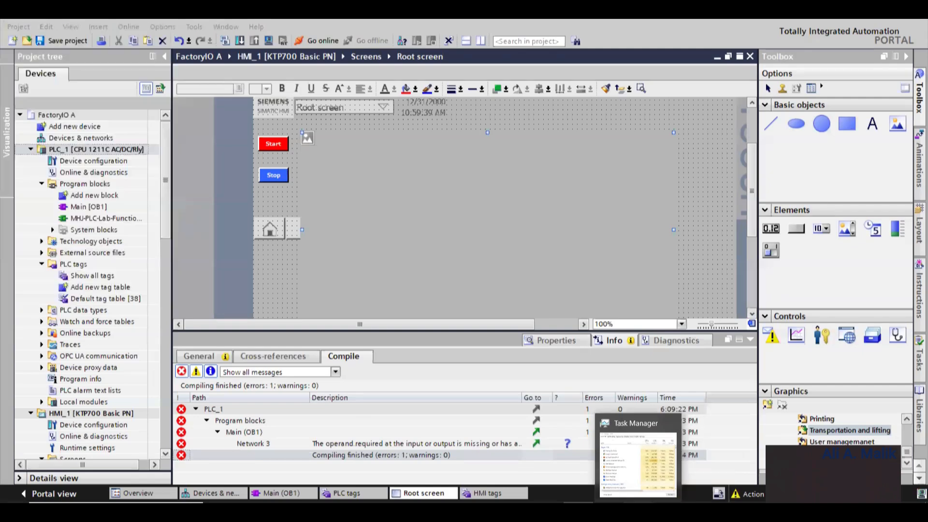
{"action": "left_click", "coordinate": [639, 511]}
{"action": "left_click", "coordinate": [714, 178]}
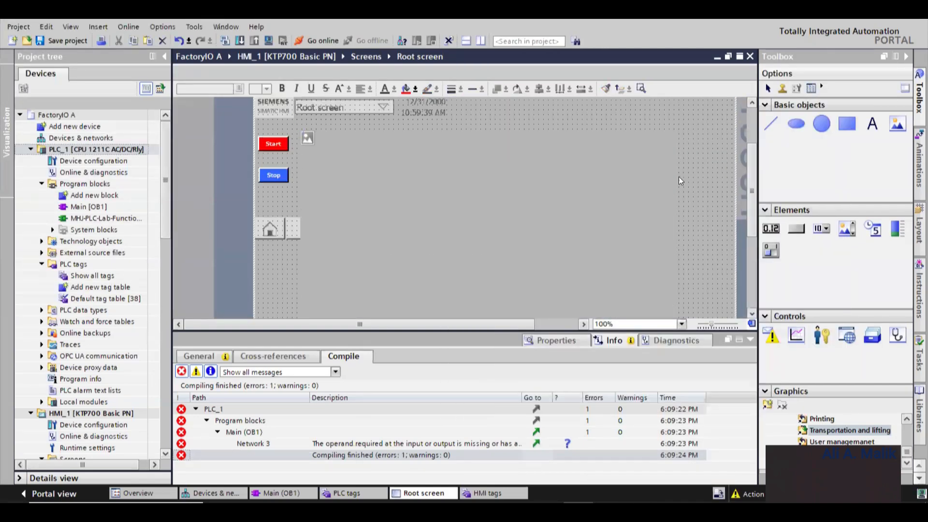
- Scroll through the HMI root screen and select the circle element below the buttons
{"action": "scroll", "coordinate": [290, 238], "scroll_direction": "down", "scroll_amount": 3}
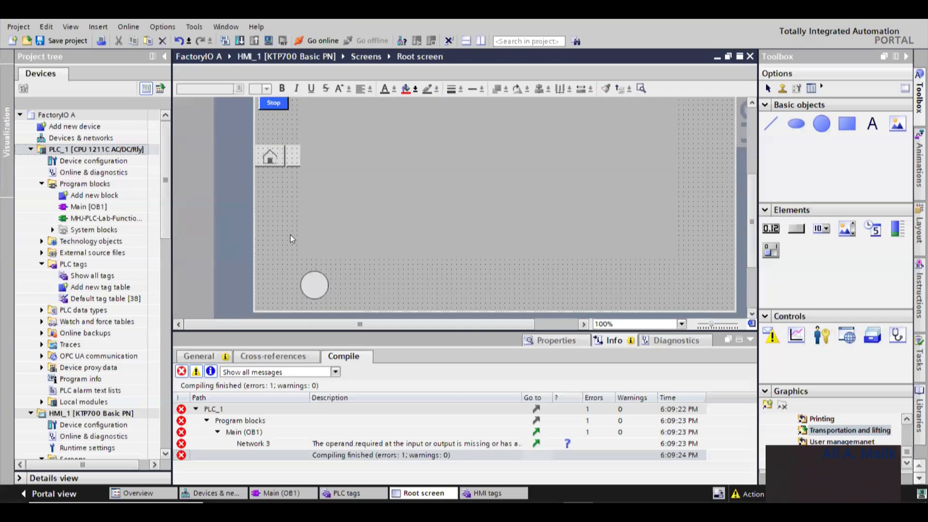
{"action": "scroll", "coordinate": [289, 234], "scroll_direction": "down", "scroll_amount": 4}
{"action": "left_click", "coordinate": [316, 187]}
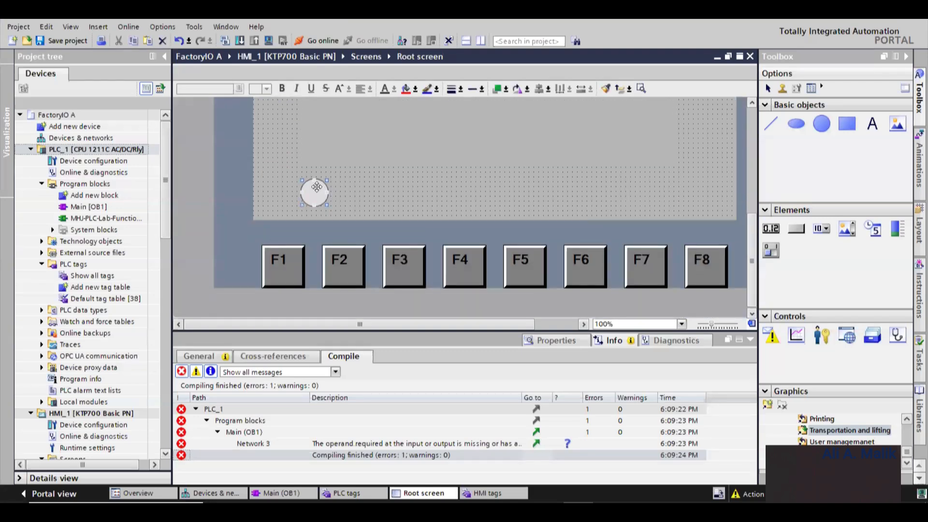
{"action": "scroll", "coordinate": [325, 184], "scroll_direction": "up", "scroll_amount": 2}
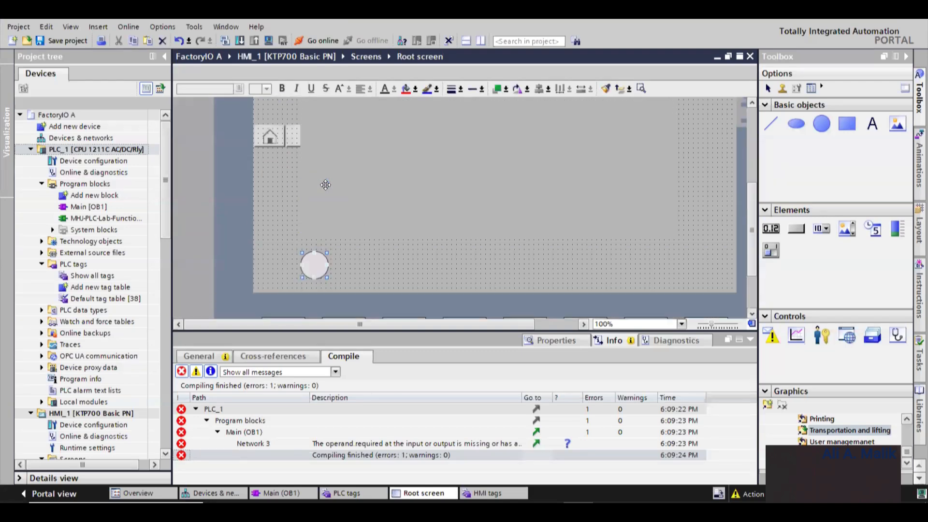
- Select the circle indicator below the buttons on the root screen and open its properties
{"action": "scroll", "coordinate": [327, 184], "scroll_direction": "down", "scroll_amount": 2}
{"action": "scroll", "coordinate": [355, 182], "scroll_direction": "up", "scroll_amount": 5}
{"action": "scroll", "coordinate": [348, 187], "scroll_direction": "down", "scroll_amount": 2}
{"action": "scroll", "coordinate": [295, 215], "scroll_direction": "up", "scroll_amount": 3}
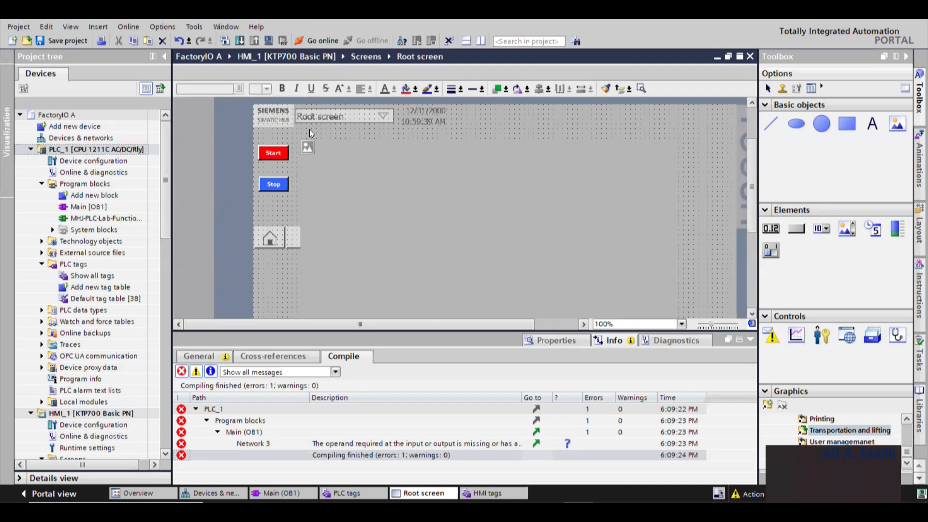
{"action": "scroll", "coordinate": [321, 186], "scroll_direction": "down", "scroll_amount": 4}
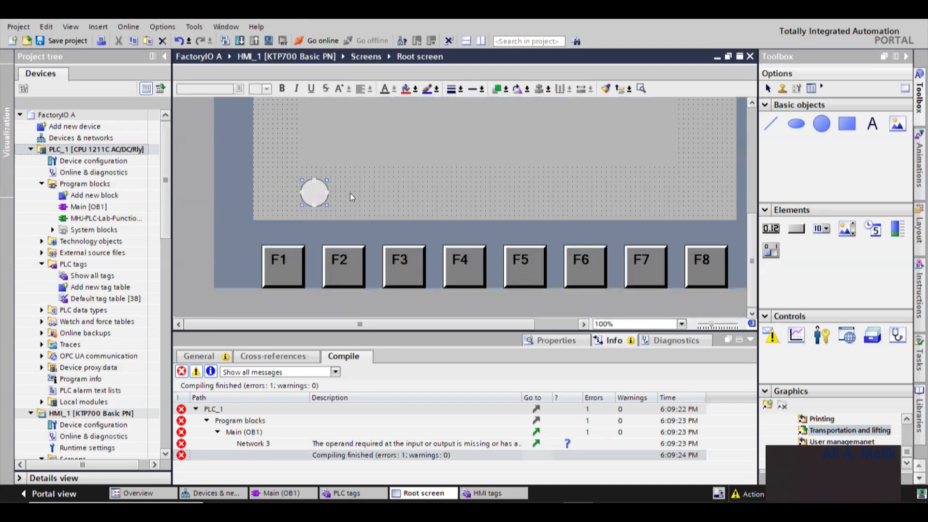
{"action": "left_click", "coordinate": [349, 193]}
{"action": "left_click", "coordinate": [318, 191]}
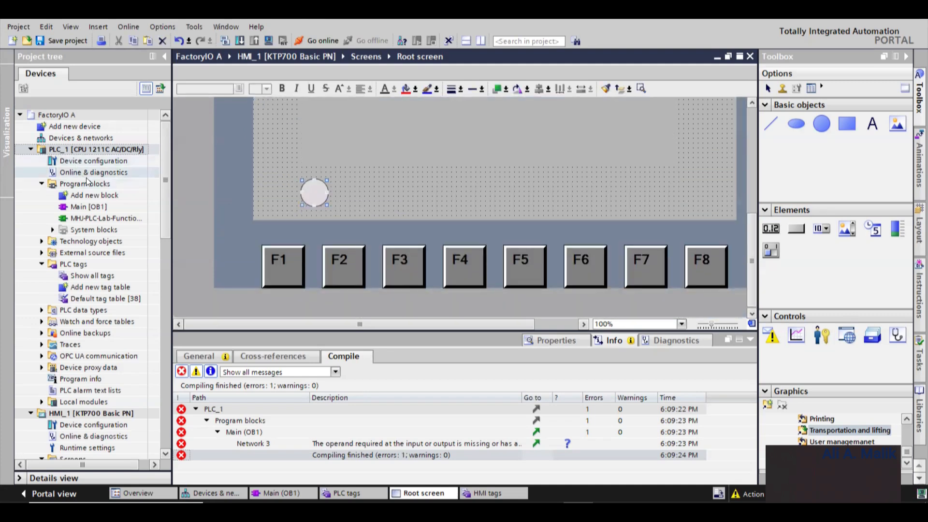
{"action": "right_click", "coordinate": [306, 193]}
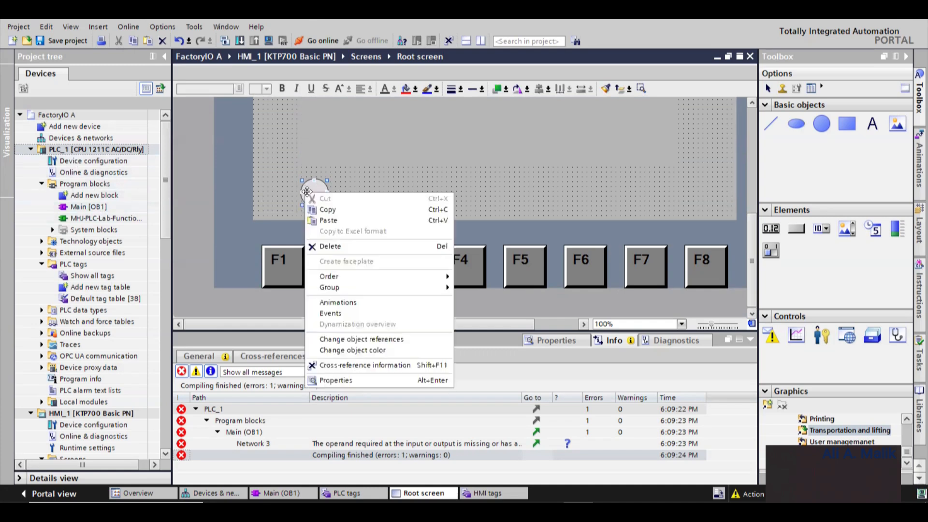
{"action": "left_click", "coordinate": [356, 379]}
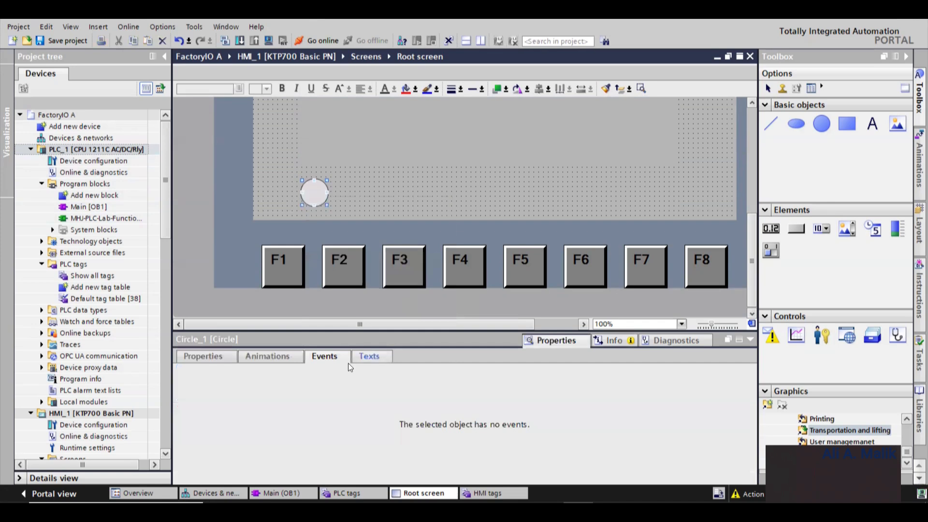
- Add an Appearance animation to the circle and connect it to the HMI tag Tag_1
{"action": "left_click", "coordinate": [274, 358]}
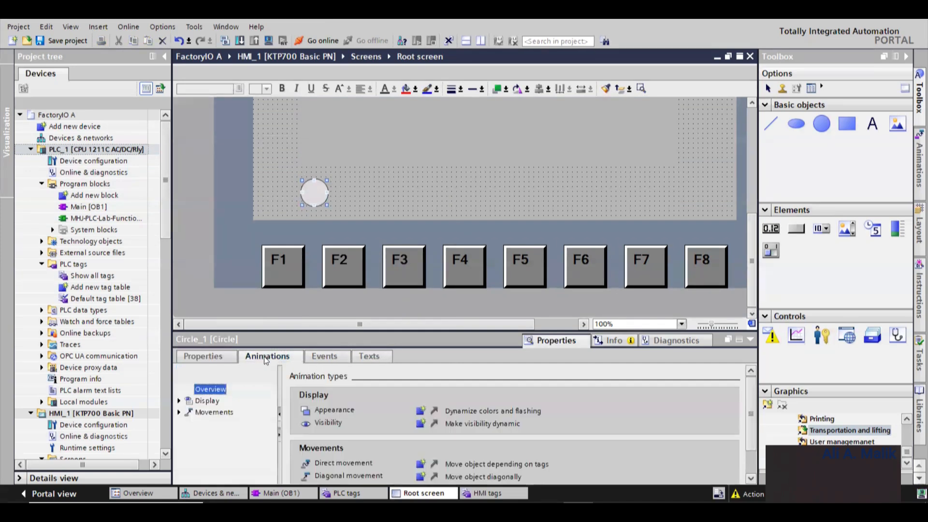
{"action": "left_click", "coordinate": [315, 360]}
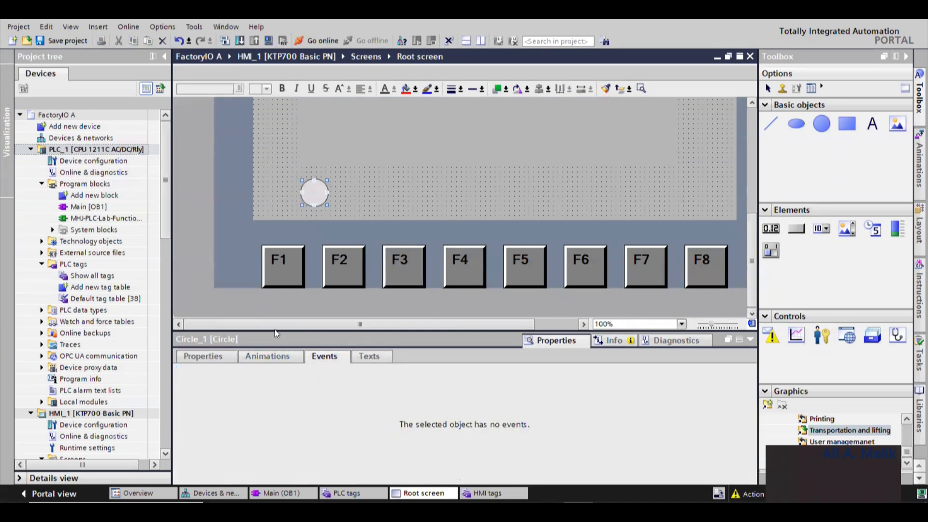
{"action": "left_click", "coordinate": [270, 357]}
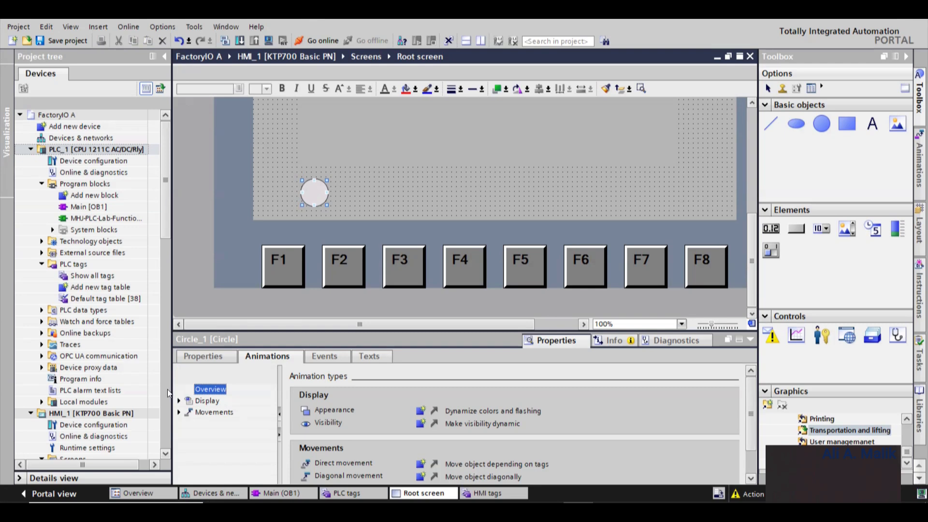
{"action": "left_click", "coordinate": [209, 401]}
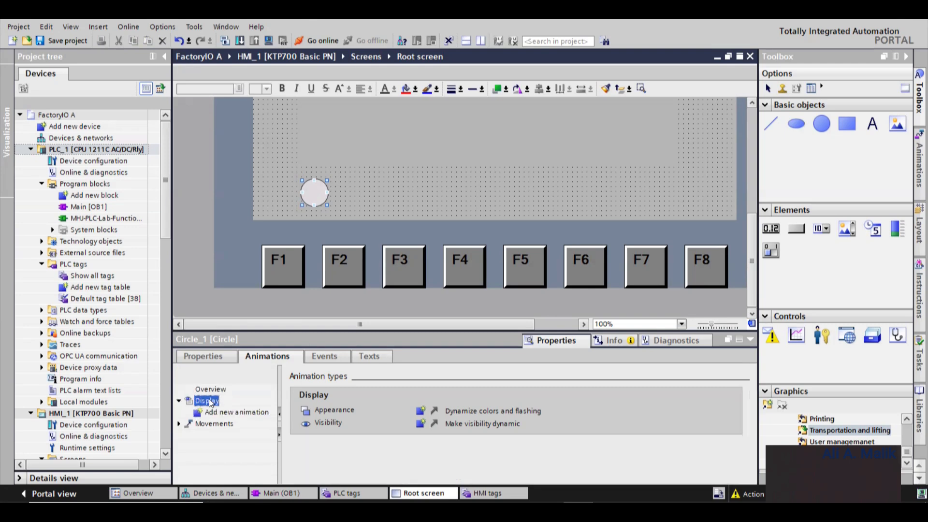
{"action": "double_click", "coordinate": [237, 412]}
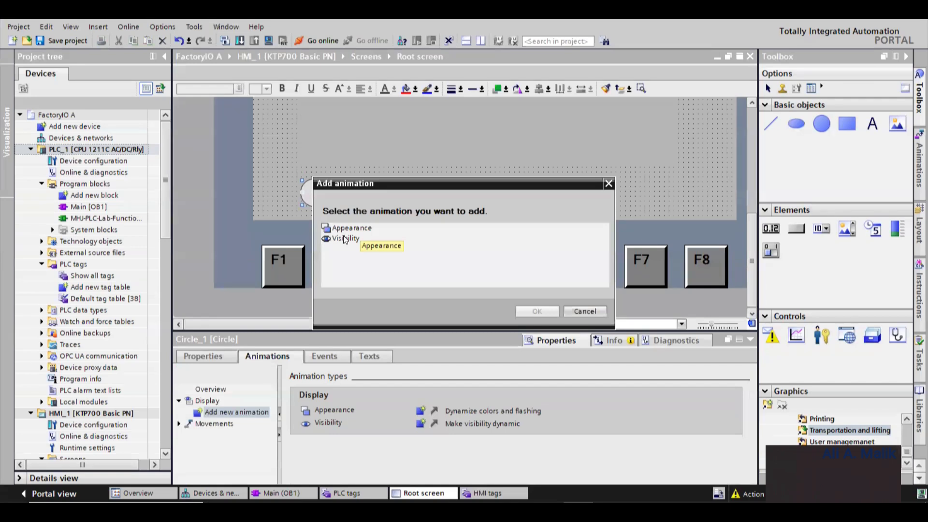
{"action": "left_click", "coordinate": [357, 228]}
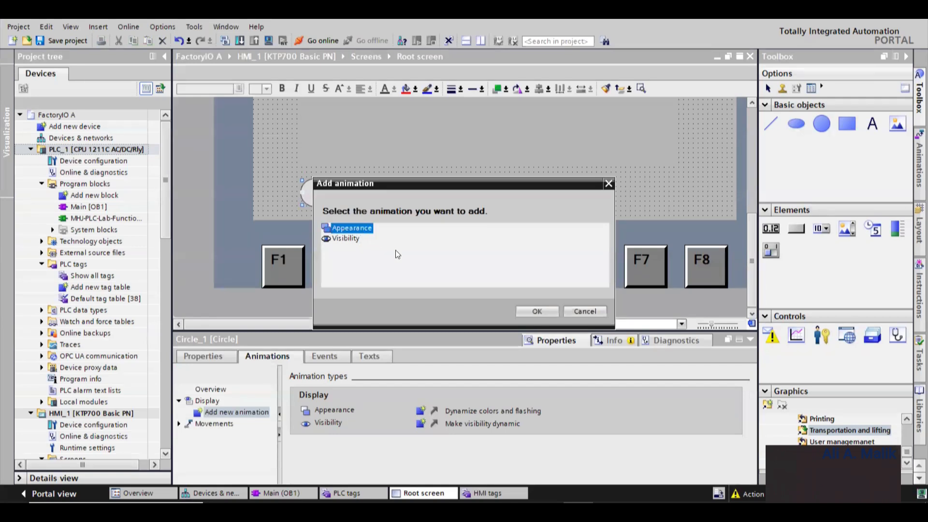
{"action": "left_click", "coordinate": [537, 312]}
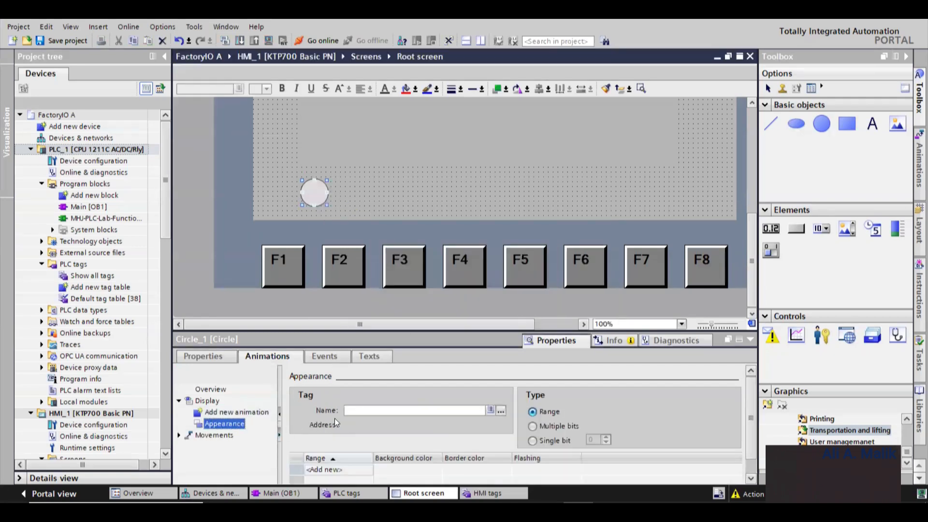
{"action": "left_click", "coordinate": [500, 410]}
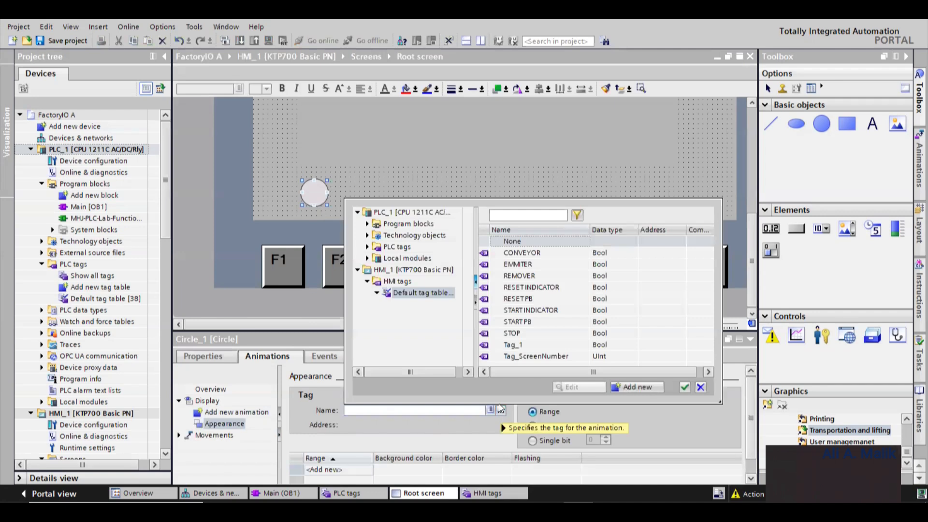
{"action": "left_click", "coordinate": [524, 346]}
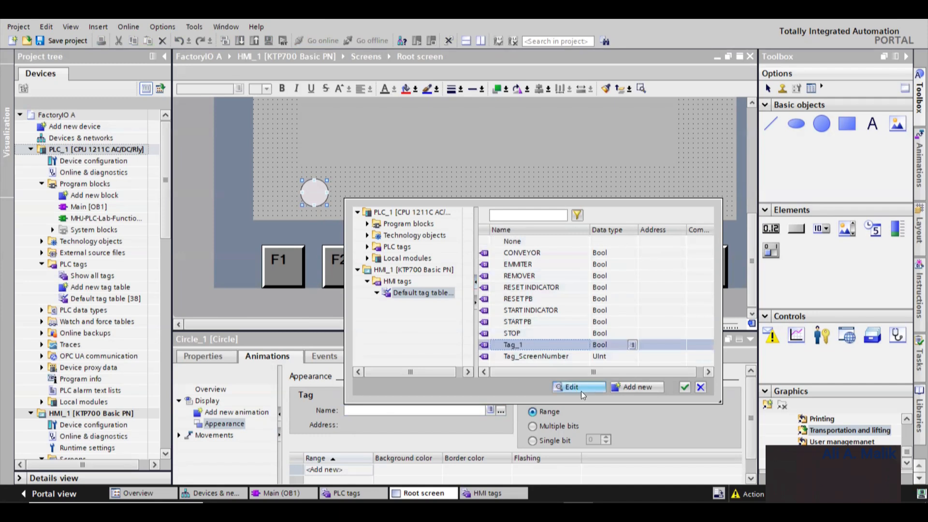
{"action": "left_click", "coordinate": [685, 387]}
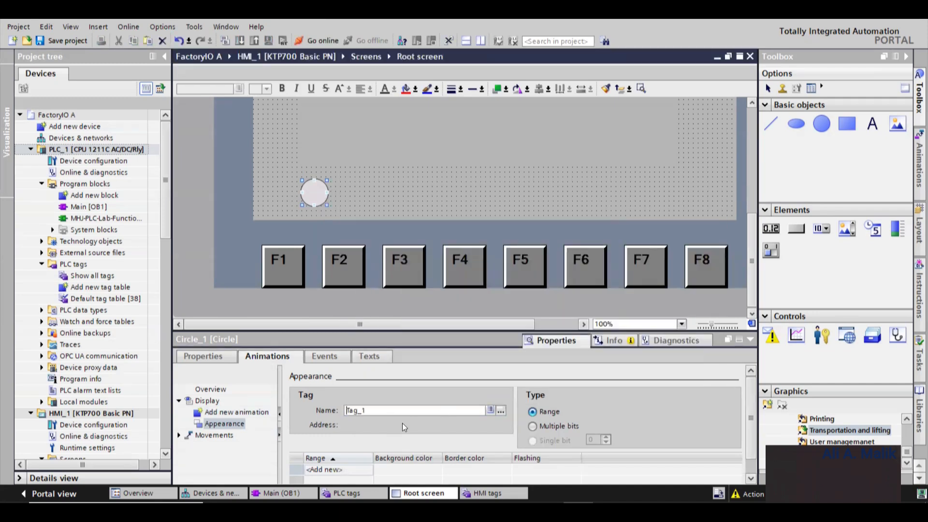
- Define the appearance ranges: 0 with a red background and 1 with a green background
{"action": "left_click", "coordinate": [368, 450]}
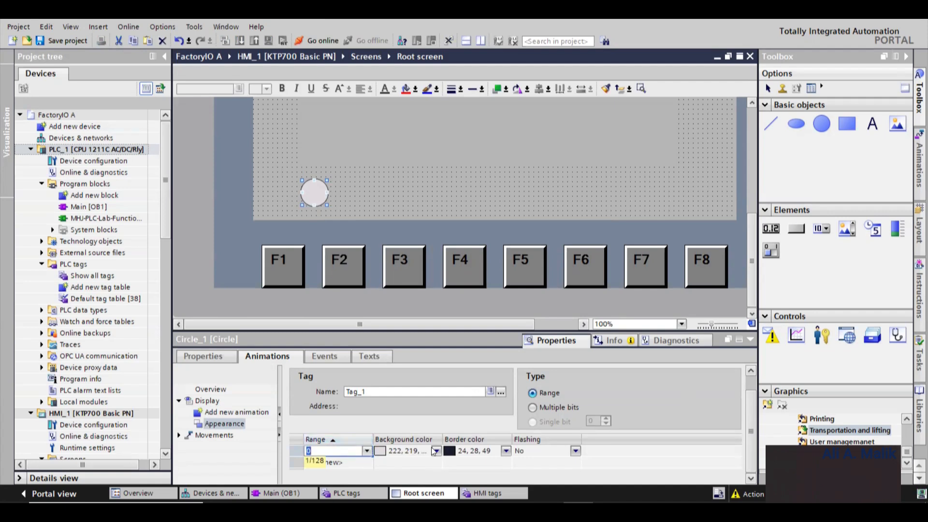
{"action": "left_click", "coordinate": [435, 450]}
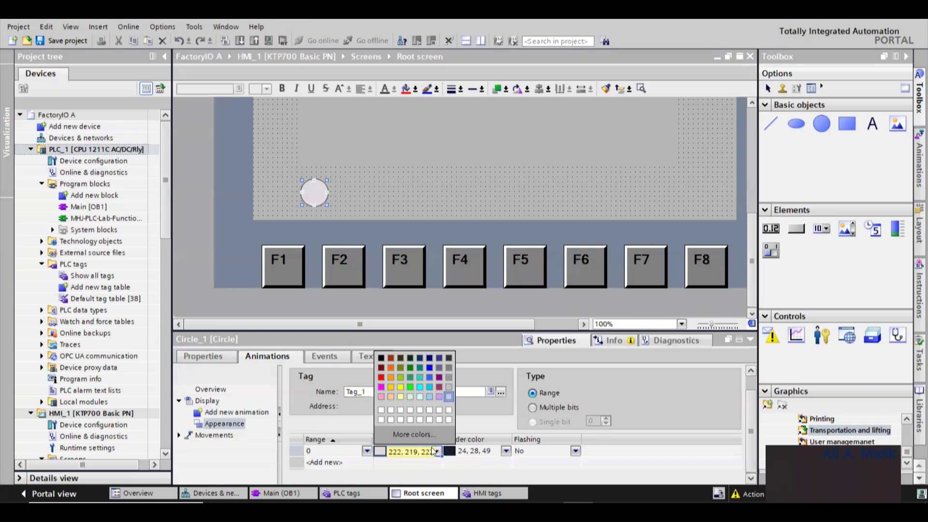
{"action": "left_click", "coordinate": [381, 381]}
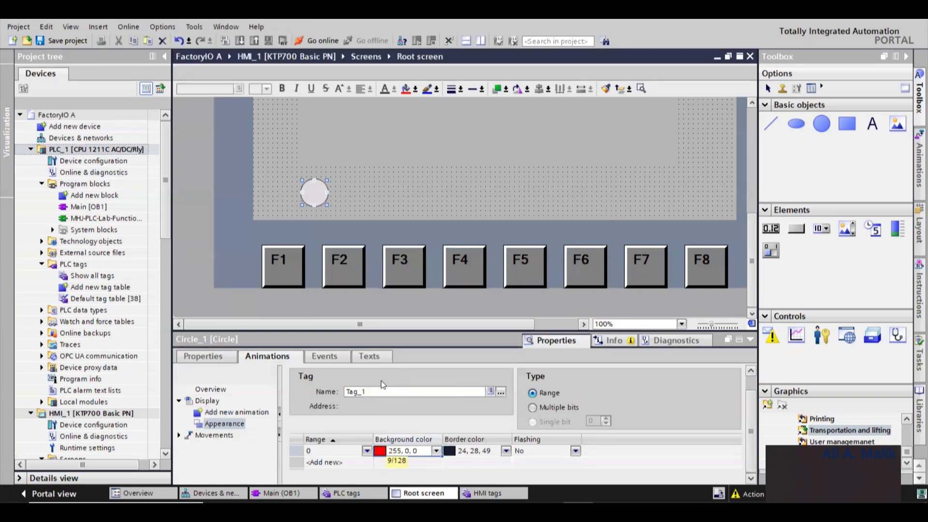
{"action": "key", "text": "Return"}
{"action": "key", "text": "Return"}
{"action": "key", "text": "Return"}
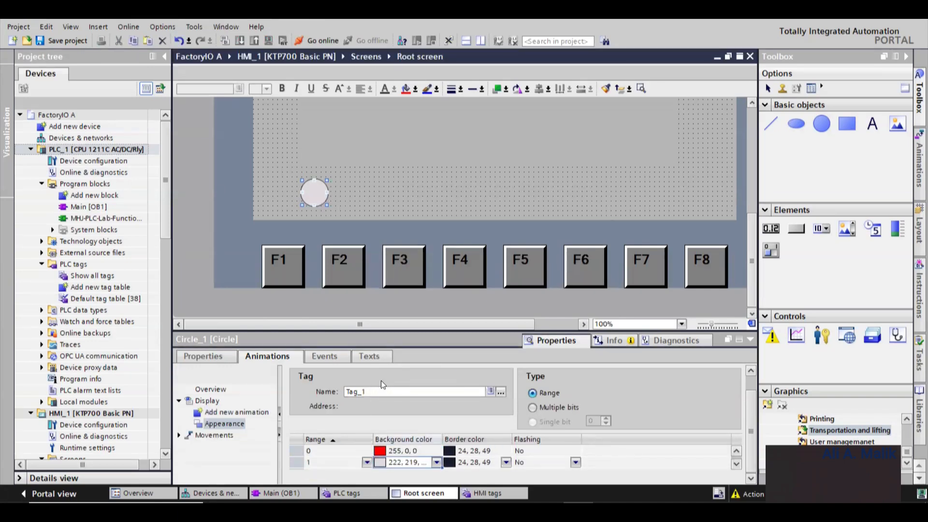
{"action": "left_click", "coordinate": [436, 462]}
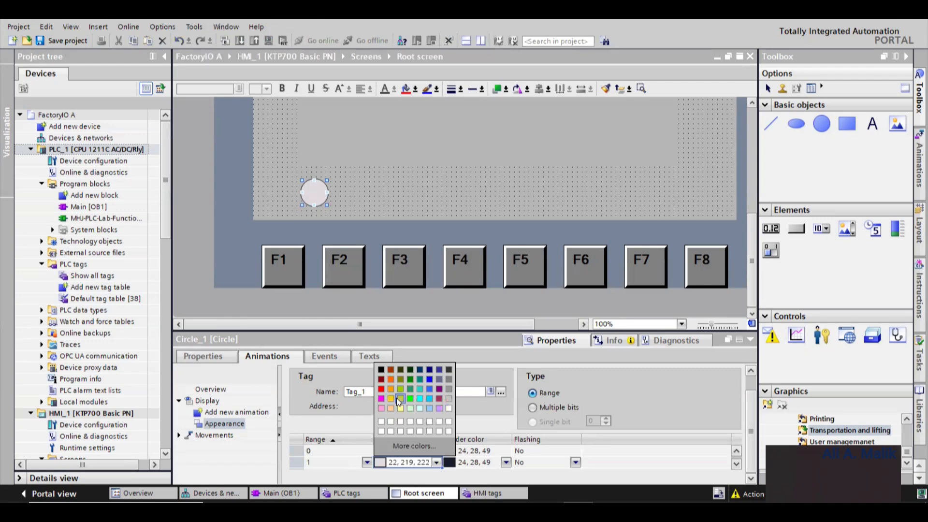
{"action": "left_click", "coordinate": [411, 402]}
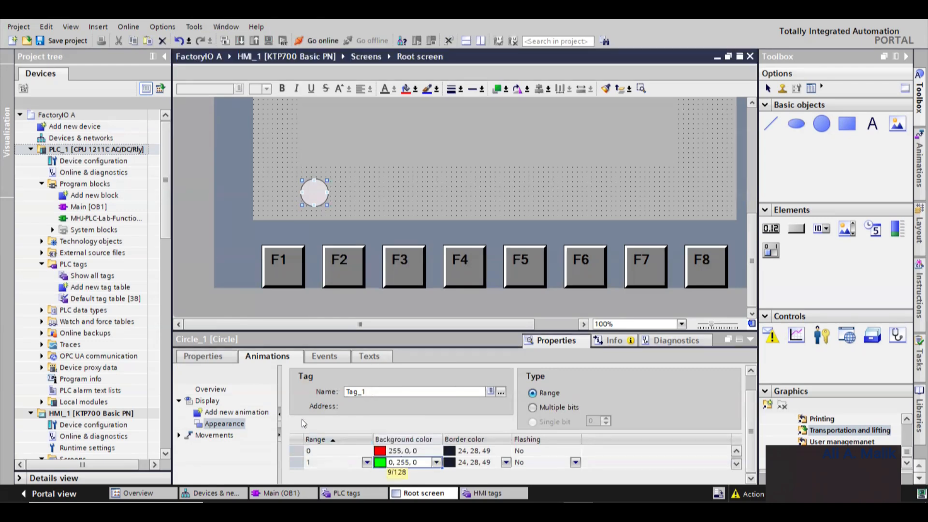
{"action": "left_click", "coordinate": [440, 218]}
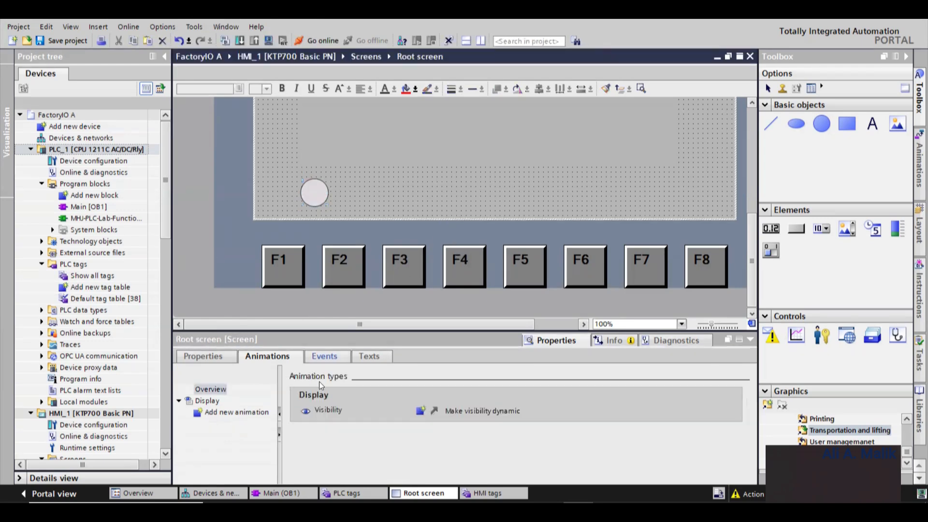
- Select the graphic view and load the Capgemini_Research factory image from Downloads as its graphic
{"action": "scroll", "coordinate": [418, 203], "scroll_direction": "up", "scroll_amount": 5}
{"action": "scroll", "coordinate": [446, 243], "scroll_direction": "down", "scroll_amount": 3}
{"action": "left_click", "coordinate": [445, 187]}
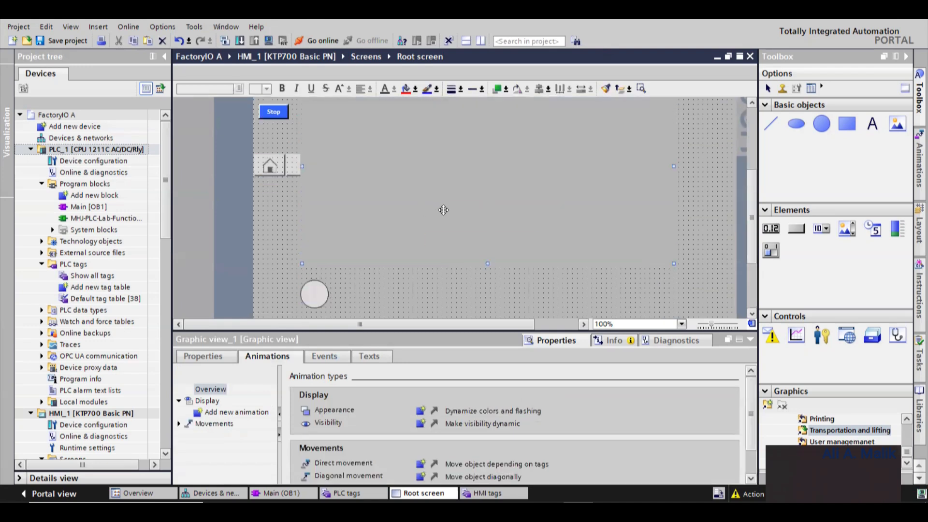
{"action": "left_click", "coordinate": [210, 356]}
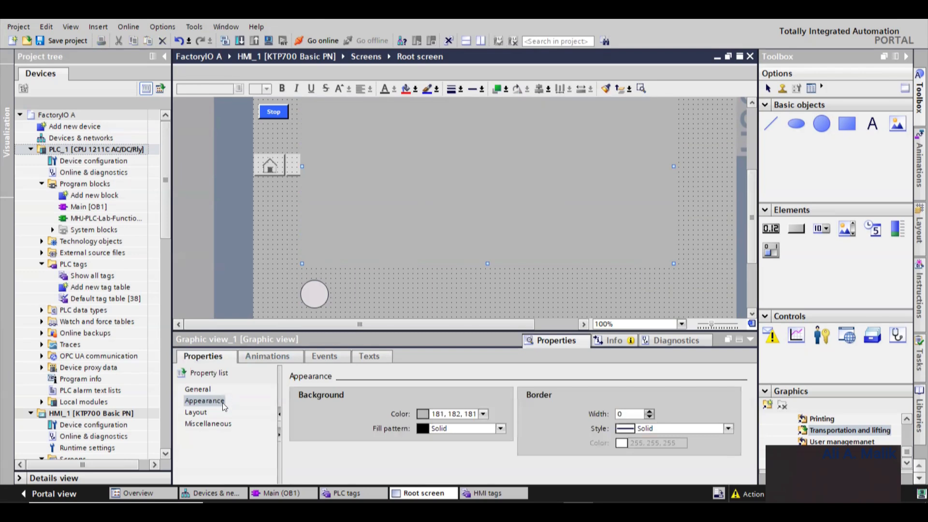
{"action": "left_click", "coordinate": [208, 391]}
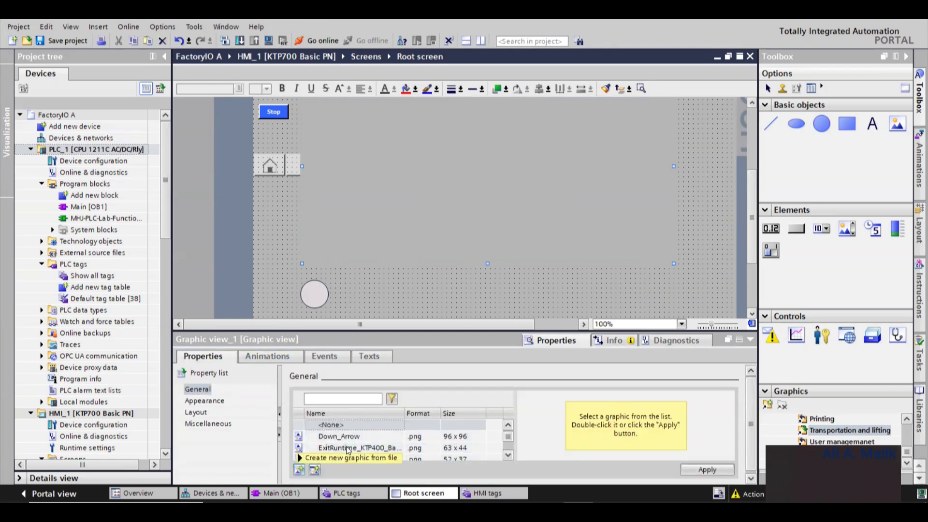
{"action": "left_click", "coordinate": [348, 451]}
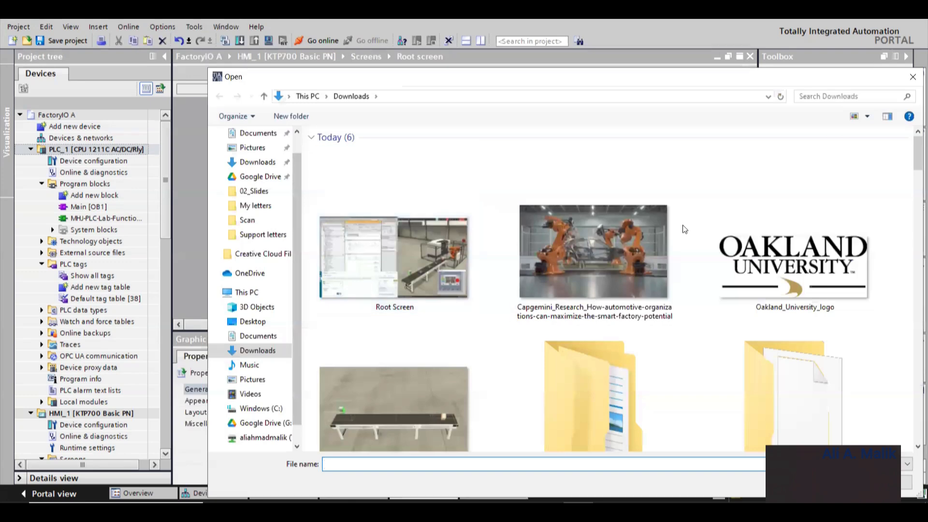
{"action": "double_click", "coordinate": [606, 251]}
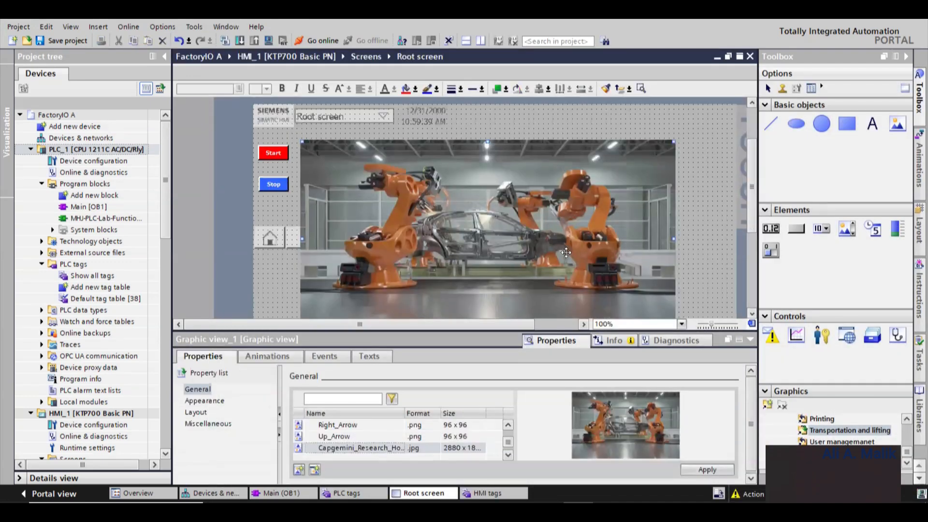
- Move the graphic view slightly right and down beside the Start and Stop buttons
{"action": "scroll", "coordinate": [532, 208], "scroll_direction": "down", "scroll_amount": 3}
{"action": "left_click_drag", "start_coordinate": [554, 210], "coordinate": [521, 221]}
{"action": "scroll", "coordinate": [571, 227], "scroll_direction": "up", "scroll_amount": 1}
{"action": "scroll", "coordinate": [563, 228], "scroll_direction": "down", "scroll_amount": 1}
{"action": "scroll", "coordinate": [533, 227], "scroll_direction": "up", "scroll_amount": 1}
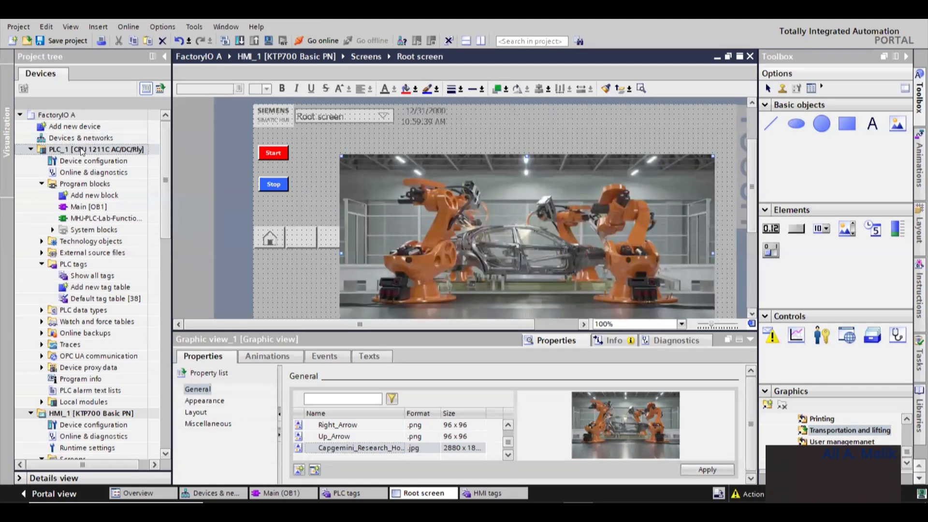
- Compile the HMI_1 device, hardware and software (only changes)
{"action": "right_click", "coordinate": [108, 415]}
{"action": "mouse_move", "coordinate": [186, 197]}
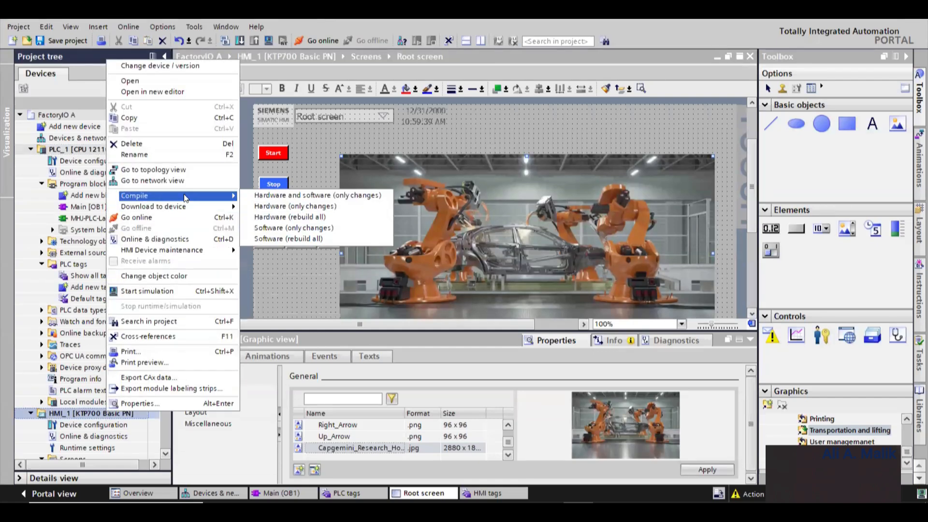
{"action": "left_click", "coordinate": [288, 195]}
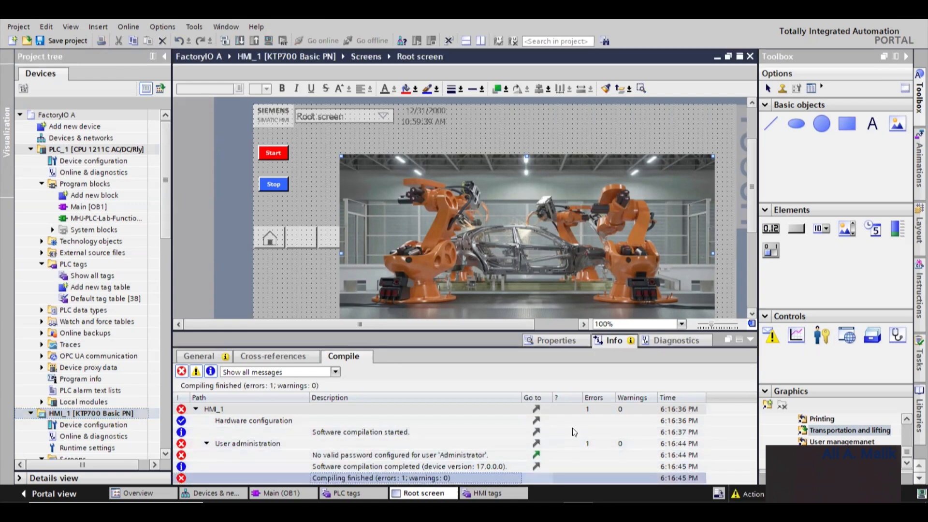
- Open the user administration from the Administrator password compile message
{"action": "key", "text": "Up"}
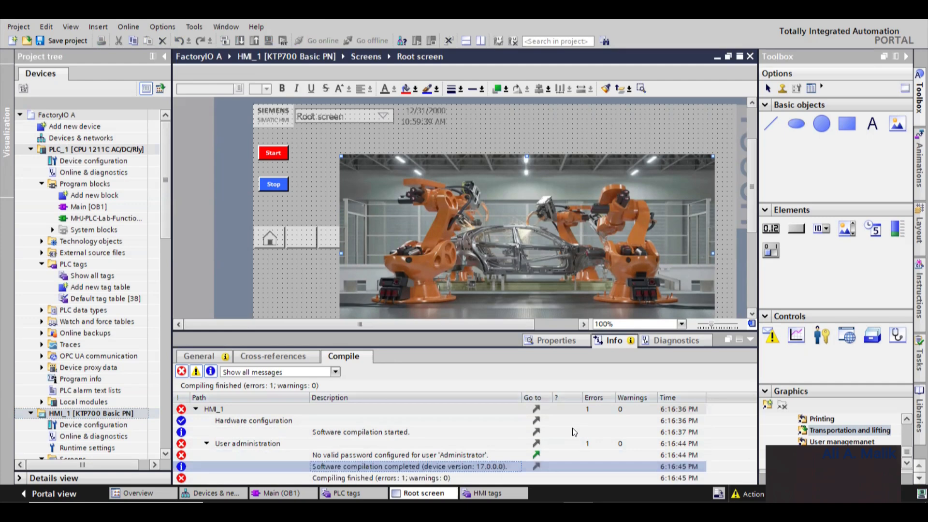
{"action": "key", "text": "Down"}
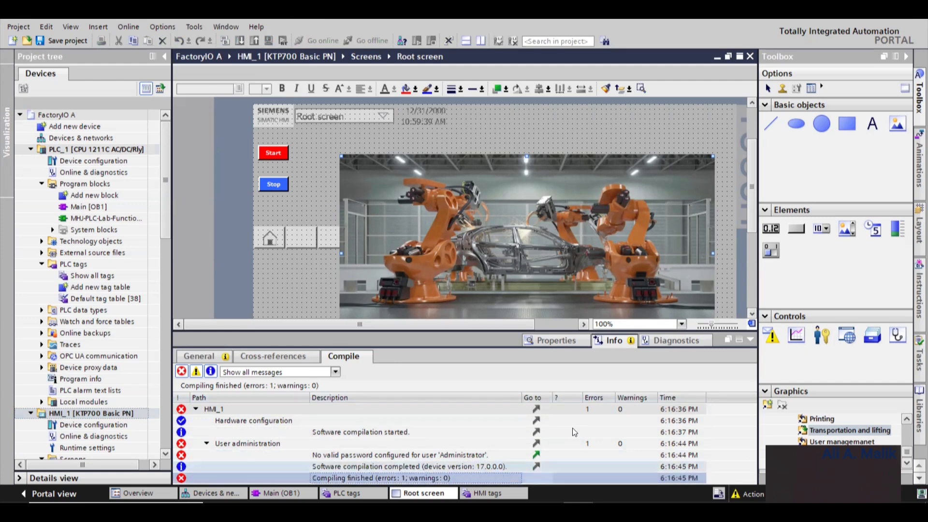
{"action": "key", "text": "Up"}
{"action": "key", "text": "Up"}
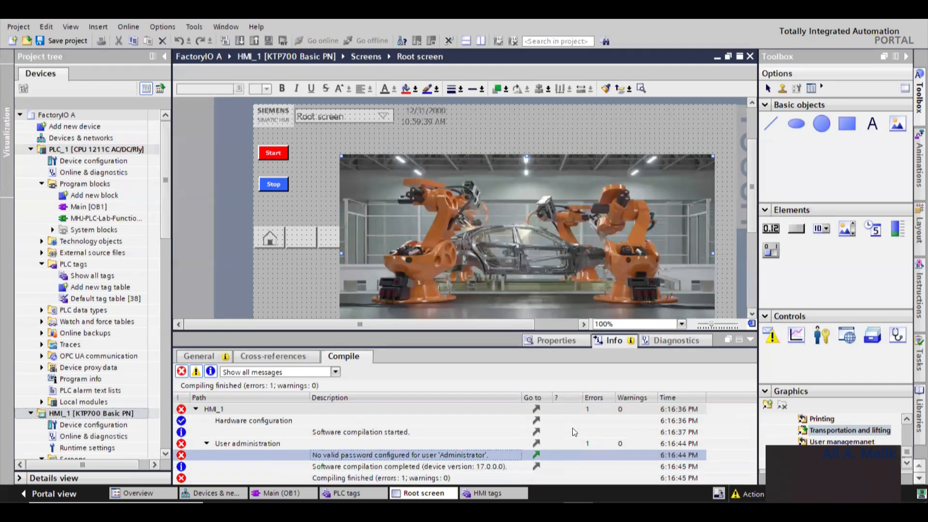
{"action": "key", "text": "Return"}
- Enter and confirm a new password for the Administrator user
{"action": "left_click", "coordinate": [612, 414]}
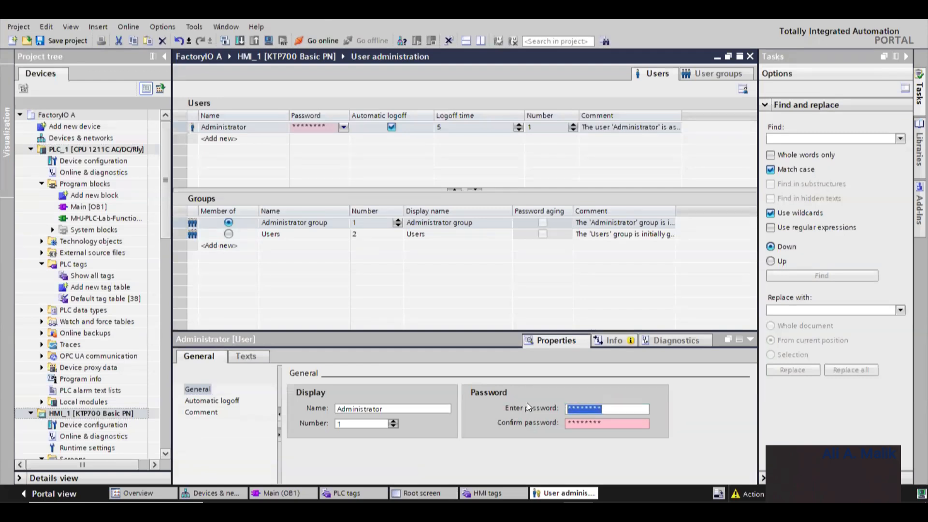
{"action": "type", "text": "****"}
{"action": "key", "text": "Tab"}
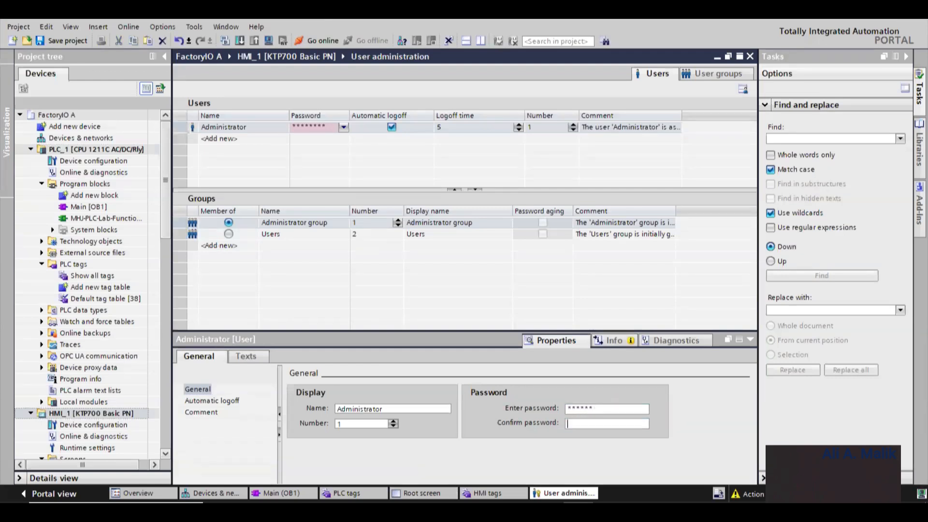
{"action": "type", "text": "******"}
- Open the HMI root screen and compile the HMI_1 software (only changes)
{"action": "double_click", "coordinate": [81, 415]}
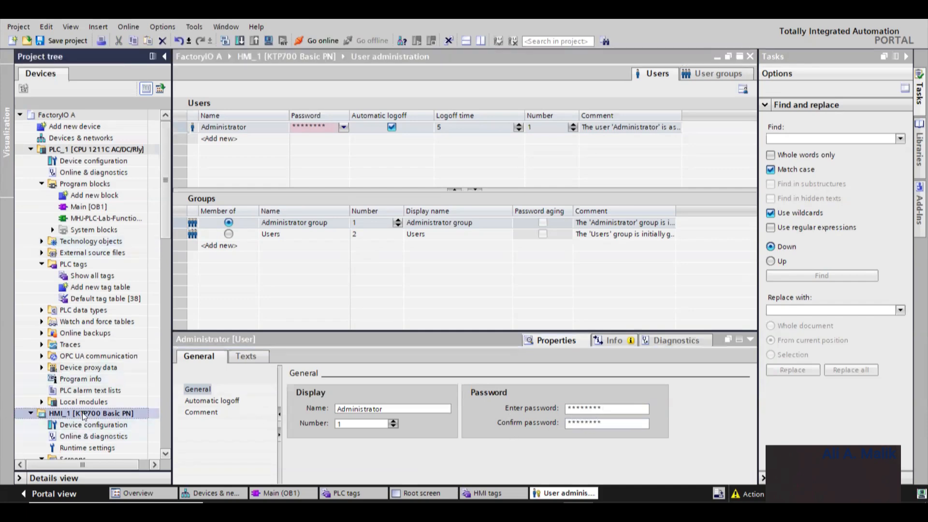
{"action": "double_click", "coordinate": [80, 414]}
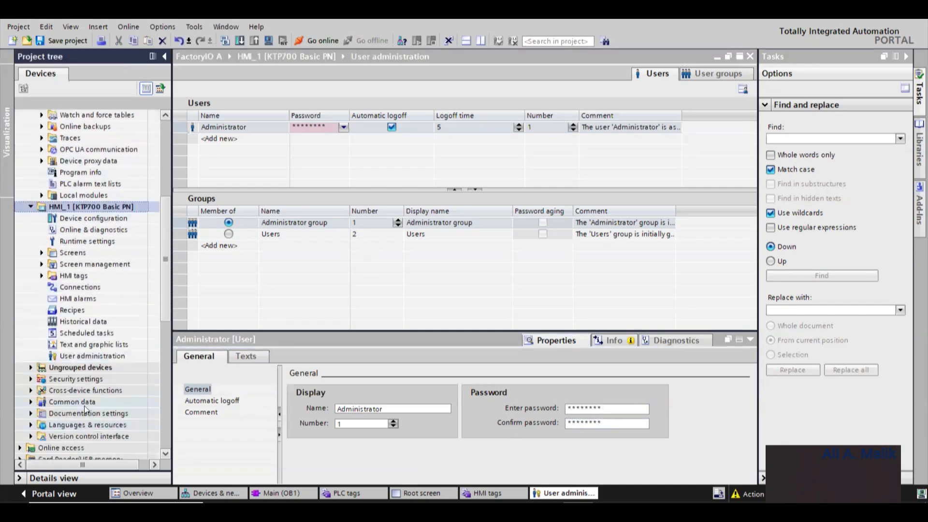
{"action": "double_click", "coordinate": [80, 253]}
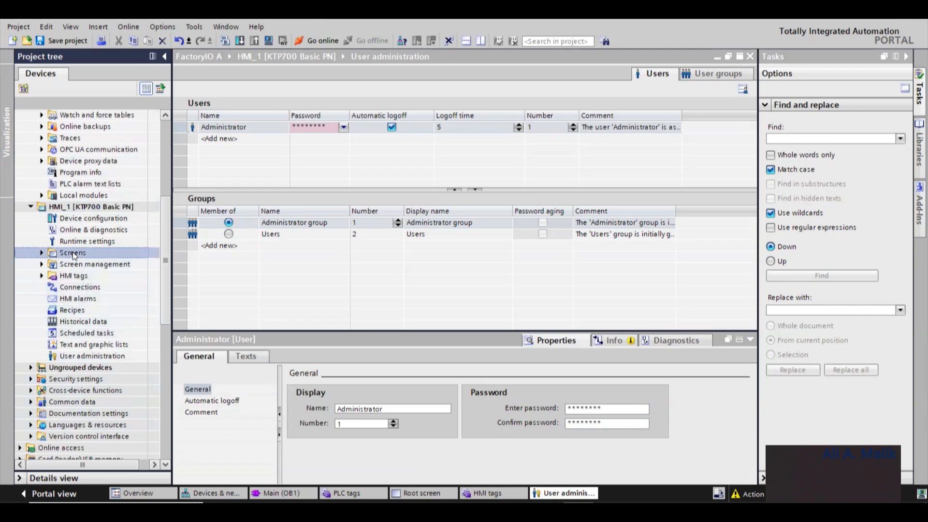
{"action": "double_click", "coordinate": [85, 275]}
{"action": "right_click", "coordinate": [90, 208]}
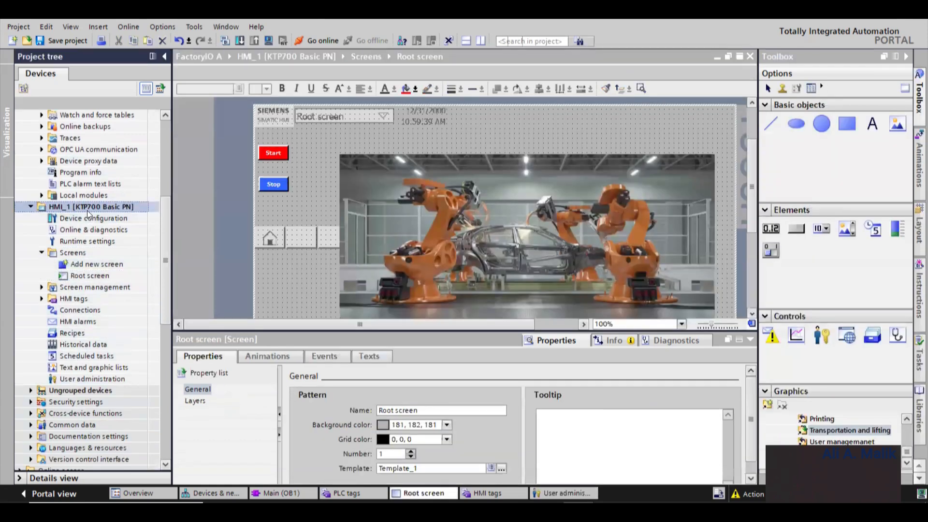
{"action": "mouse_move", "coordinate": [192, 362]}
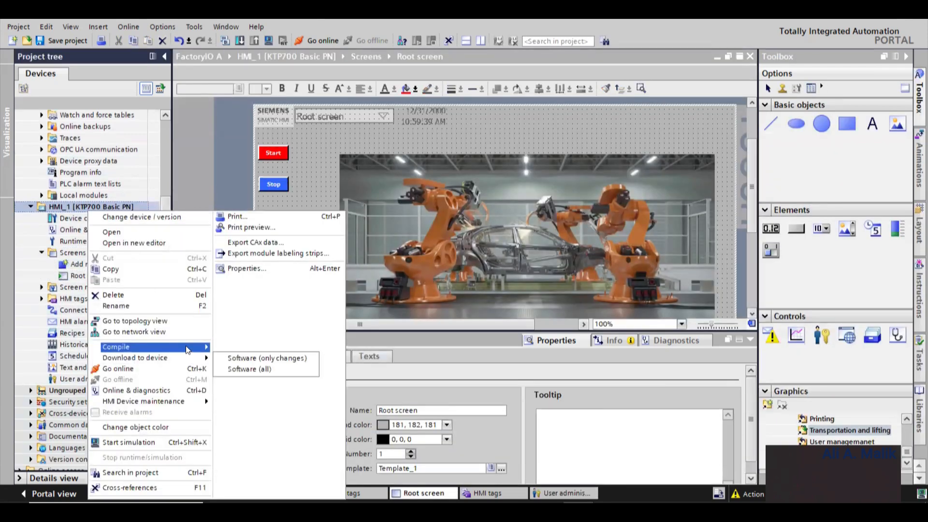
{"action": "left_click", "coordinate": [270, 347]}
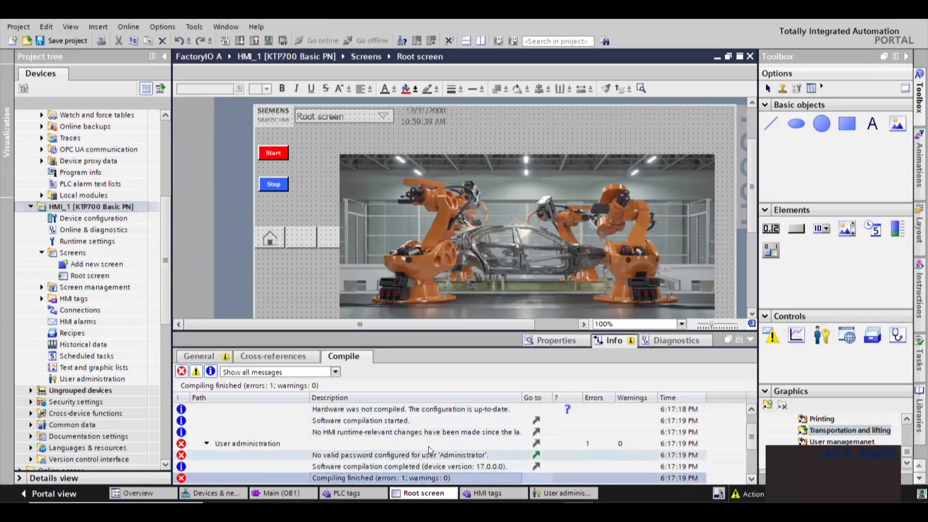
- Open the Administrator user from the compile error and re-enter and confirm its password
{"action": "double_click", "coordinate": [428, 448]}
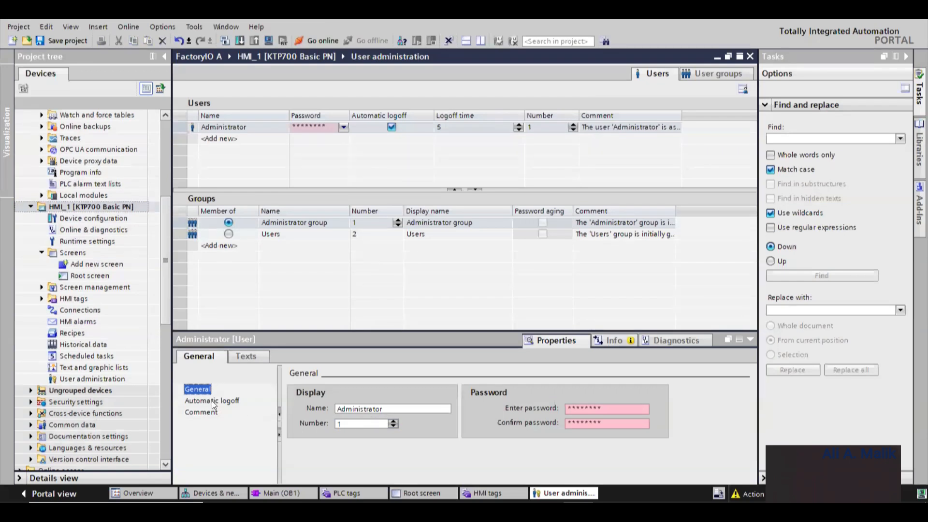
{"action": "left_click", "coordinate": [614, 409]}
{"action": "type", "text": "*****"}
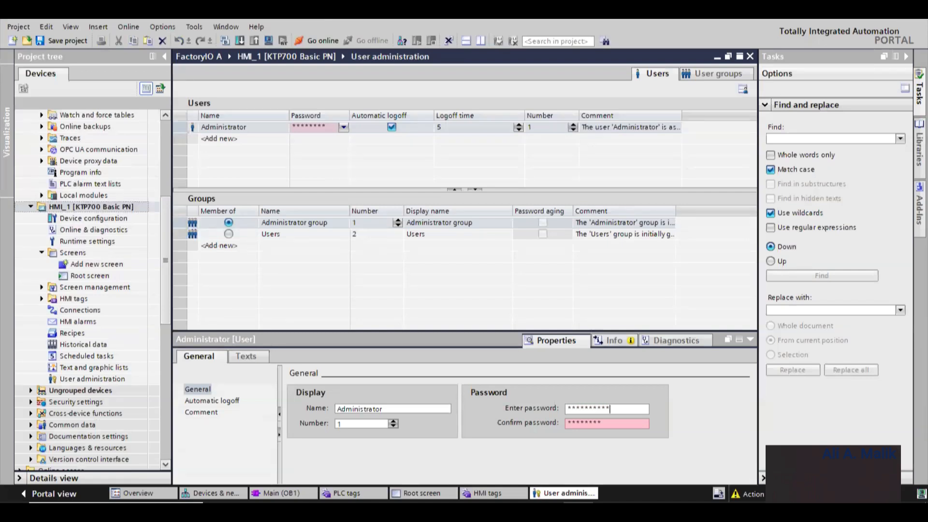
{"action": "key", "text": "Tab"}
{"action": "type", "text": "******"}
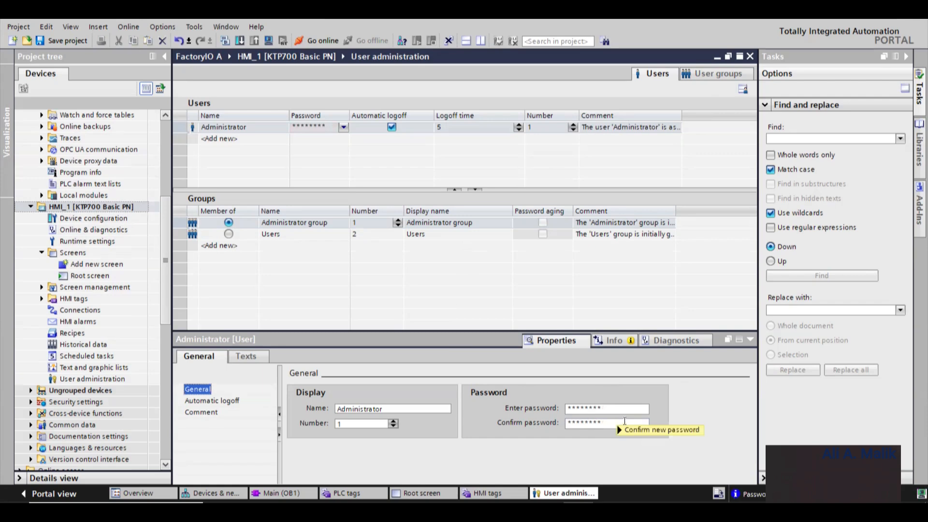
- Compile the HMI_1 device, hardware and software (only changes)
{"action": "left_click", "coordinate": [90, 276]}
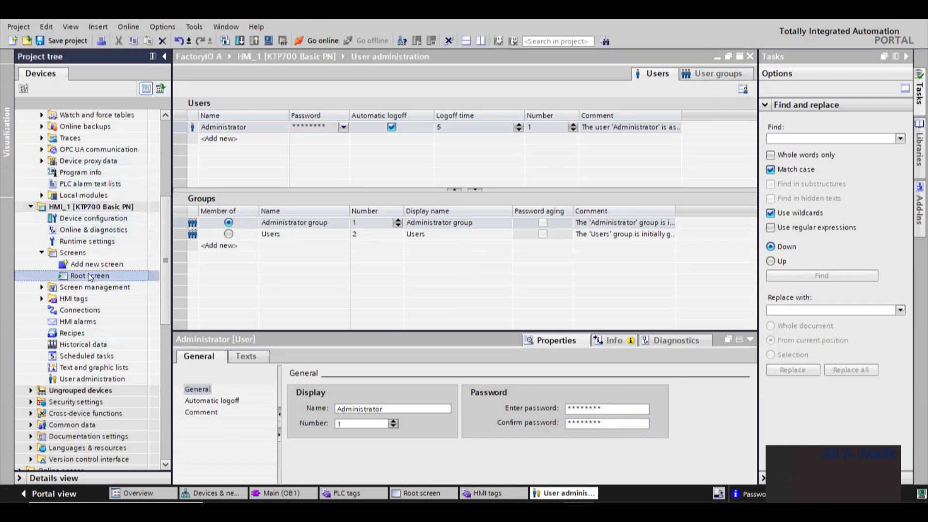
{"action": "right_click", "coordinate": [81, 207]}
{"action": "mouse_move", "coordinate": [184, 343]}
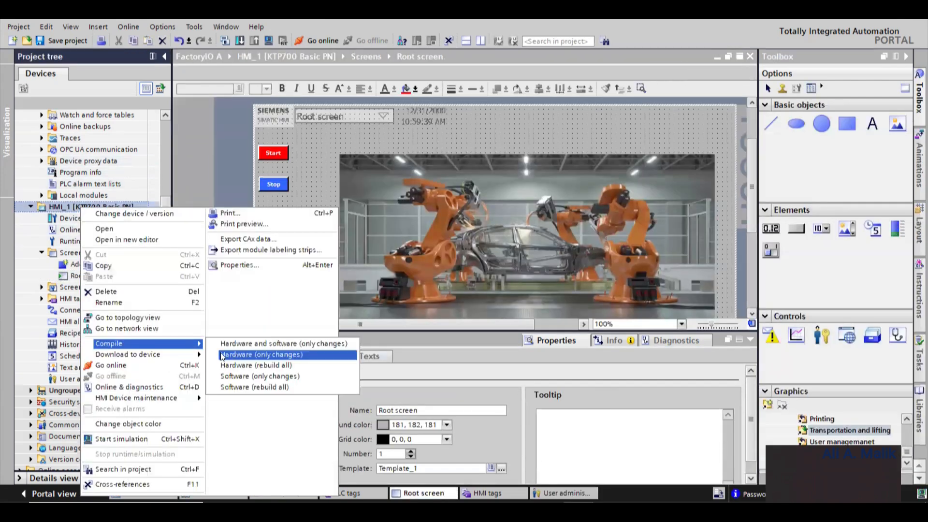
{"action": "left_click", "coordinate": [227, 343]}
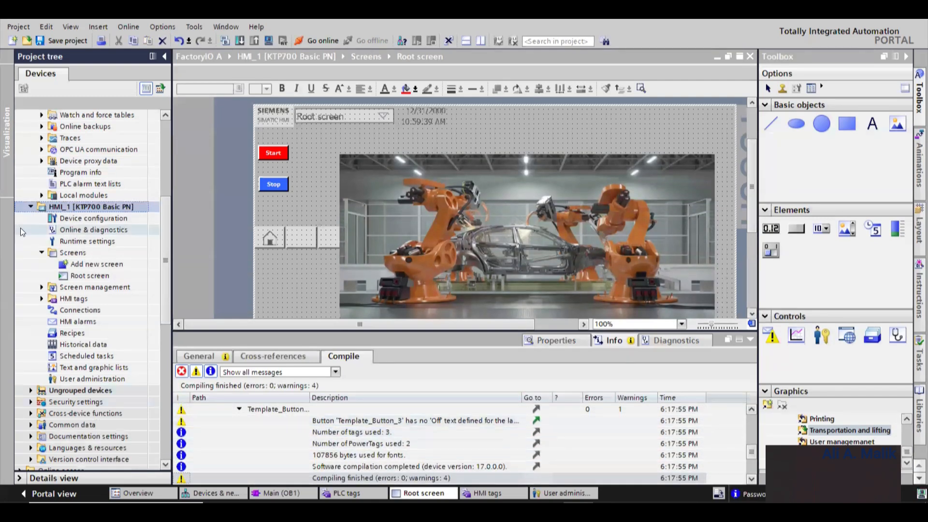
- Start the HMI_1 runtime simulation and move the simulator window aside
{"action": "right_click", "coordinate": [60, 207]}
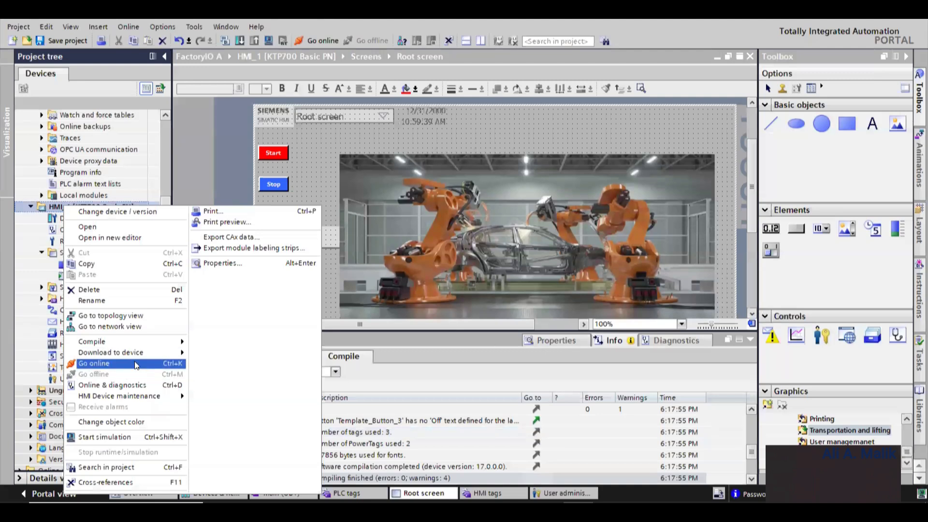
{"action": "left_click", "coordinate": [147, 436]}
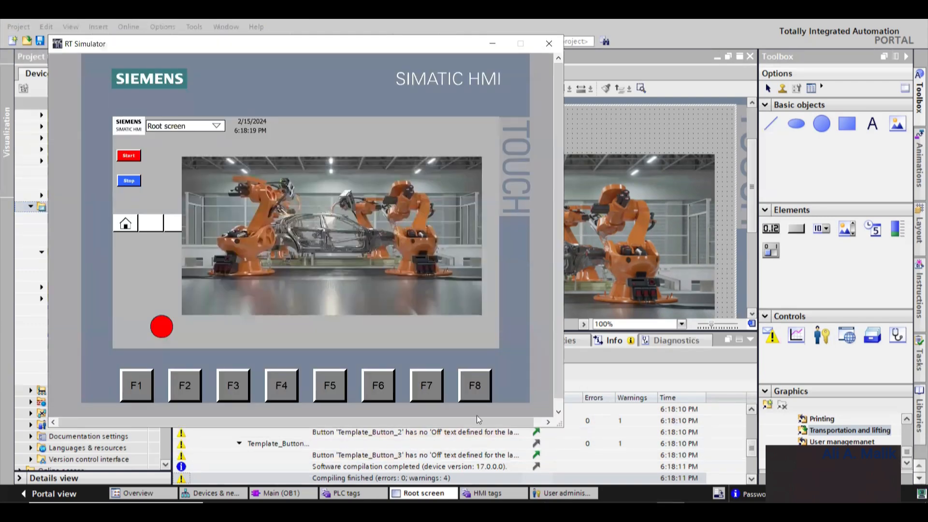
{"action": "left_click_drag", "start_coordinate": [363, 47], "coordinate": [561, 56]}
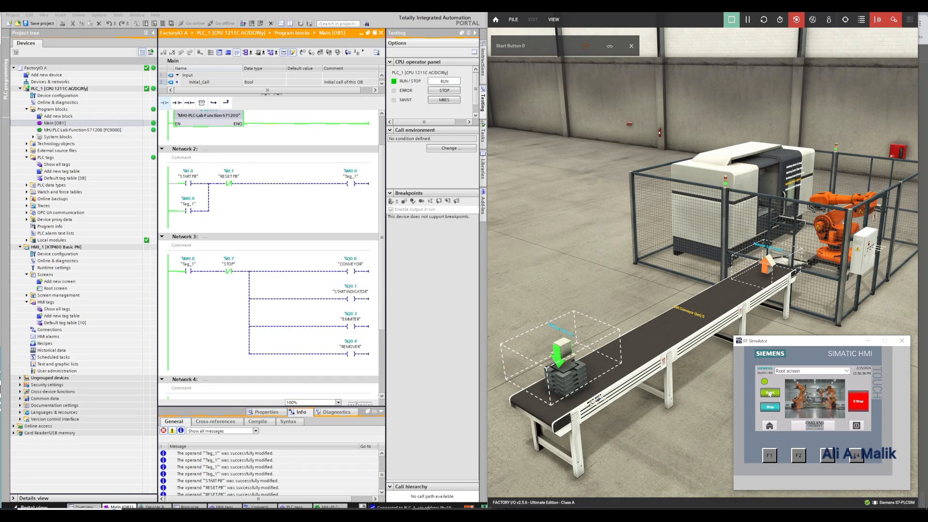
- Press the Start and then Stop buttons on the simulated HMI to drive the conveyor
{"action": "left_click", "coordinate": [770, 394]}
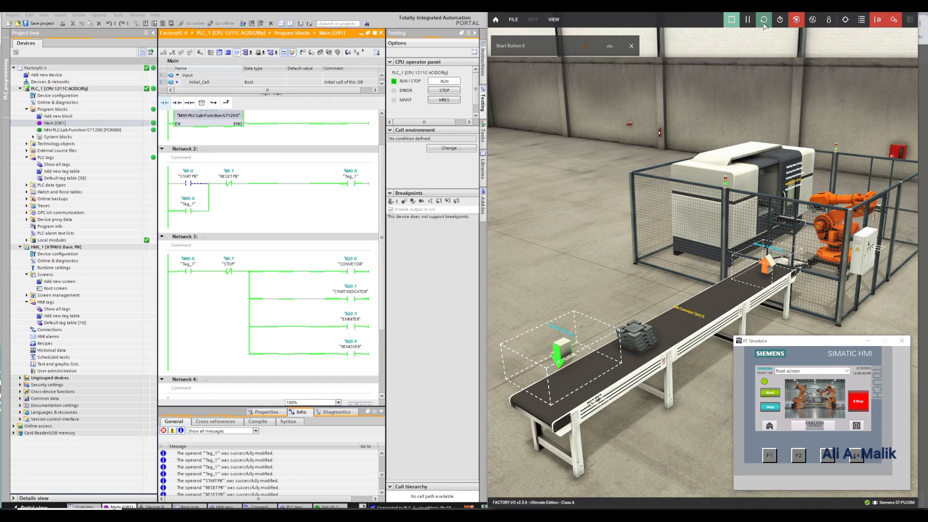
{"action": "left_click", "coordinate": [769, 407]}
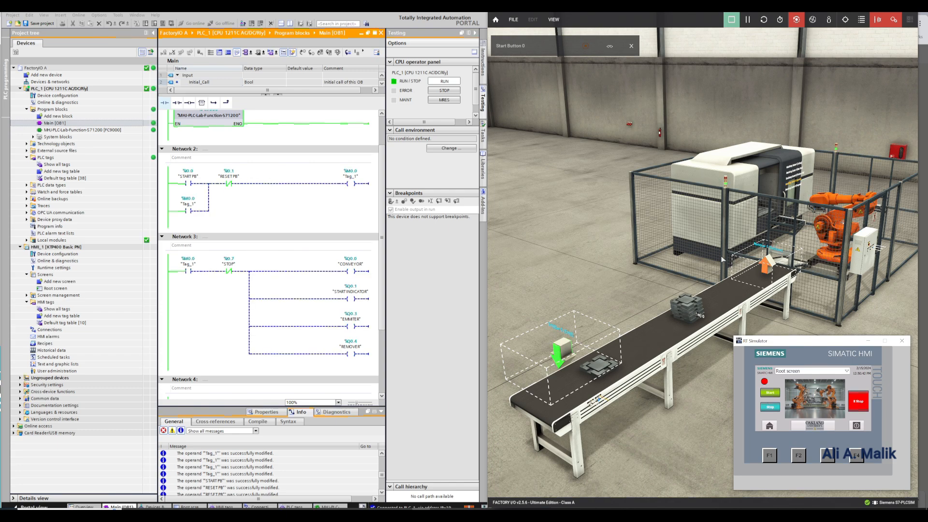
- Stop and restart the Factory I/O scene, then bring the HMI simulator back to the front
{"action": "left_click", "coordinate": [731, 20]}
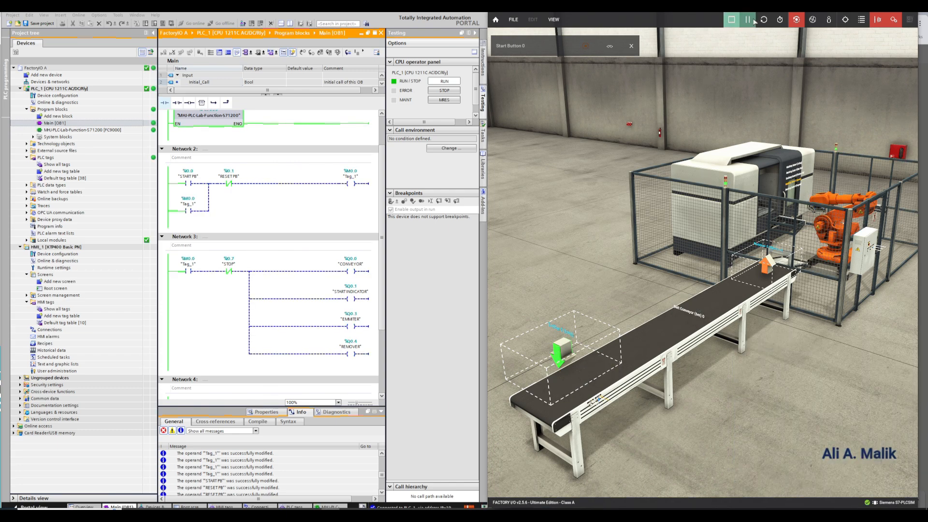
{"action": "left_click", "coordinate": [731, 22]}
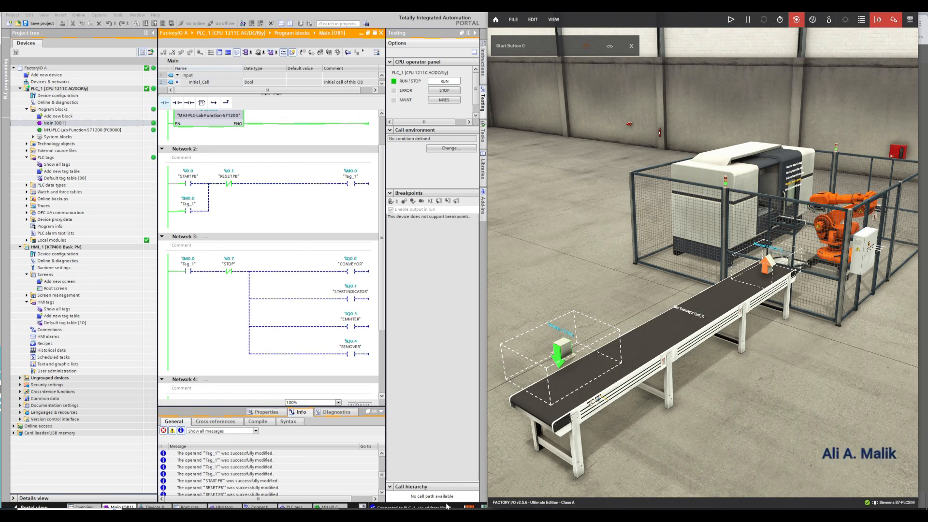
{"action": "left_click", "coordinate": [420, 509]}
{"action": "left_click", "coordinate": [731, 20]}
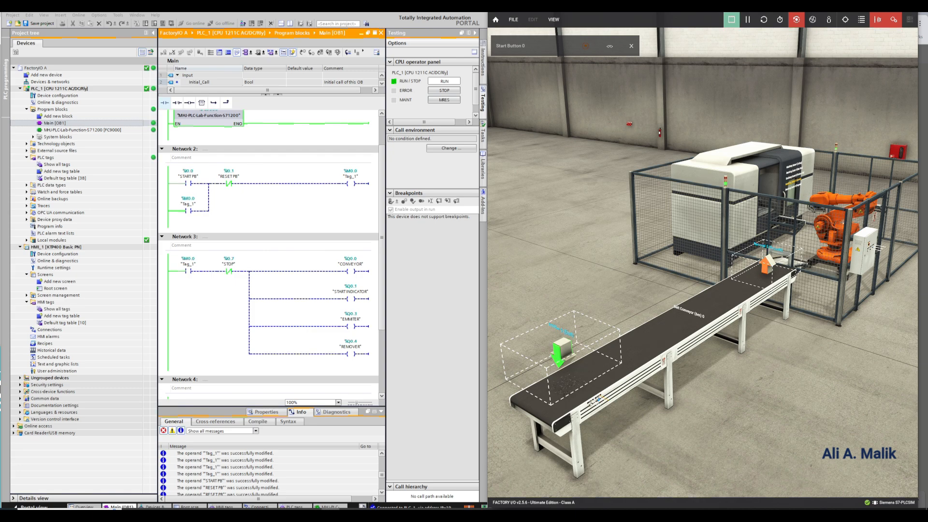
{"action": "left_click", "coordinate": [420, 509]}
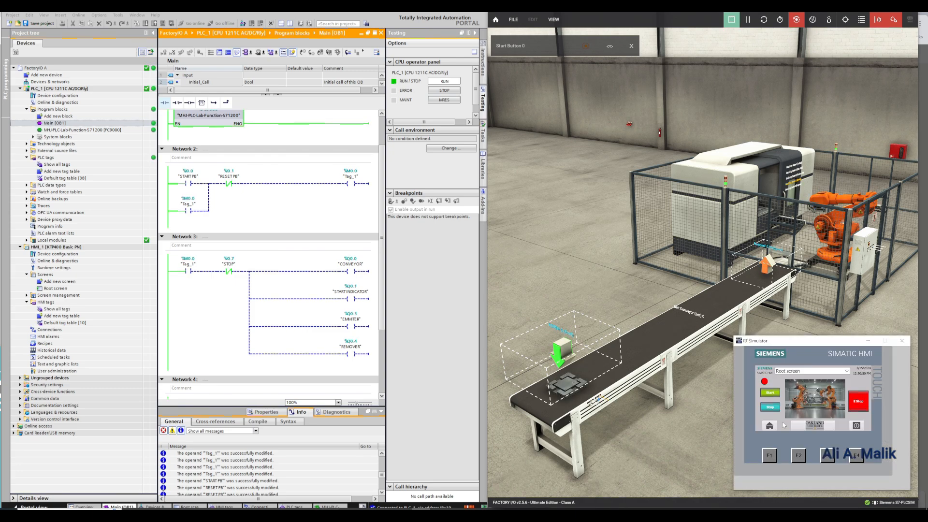
- Operate the simulated HMI again with Start, Stop and Start to run the conveyor
{"action": "left_click", "coordinate": [771, 393]}
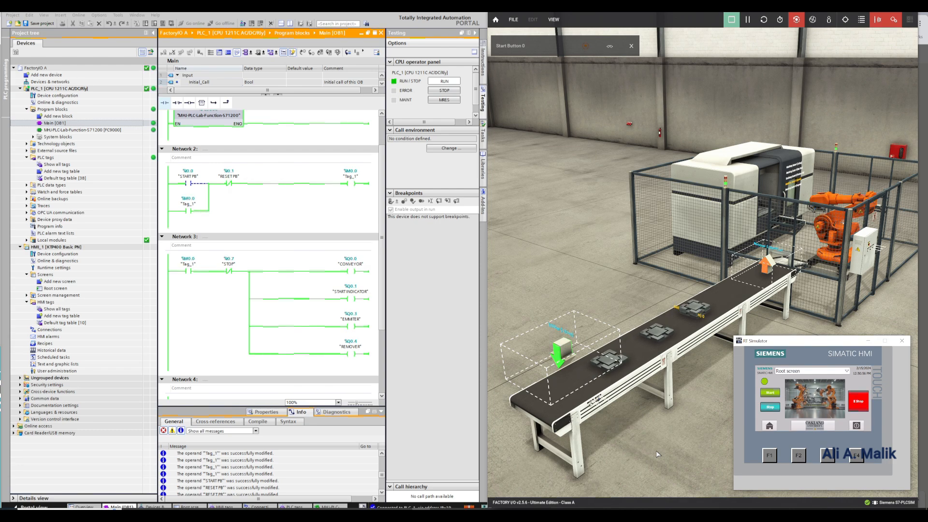
{"action": "left_click", "coordinate": [772, 408]}
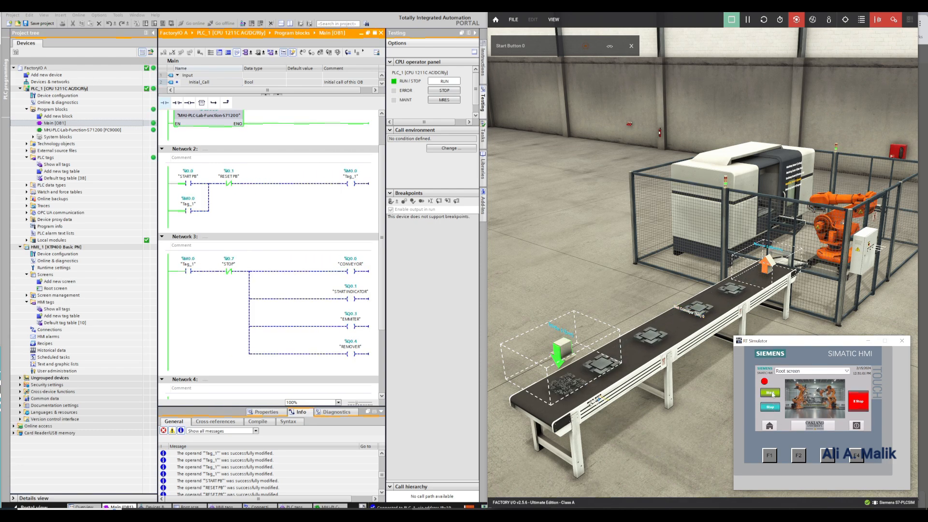
{"action": "left_click", "coordinate": [772, 393]}
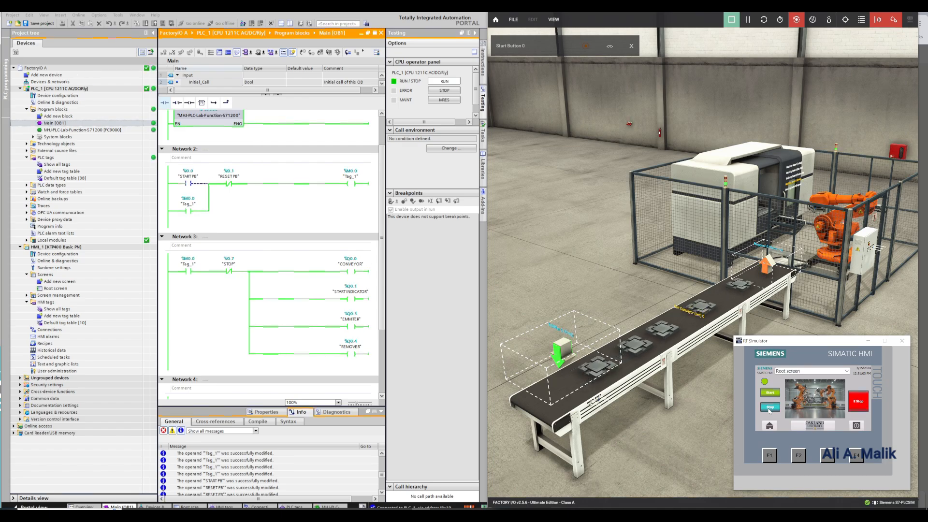